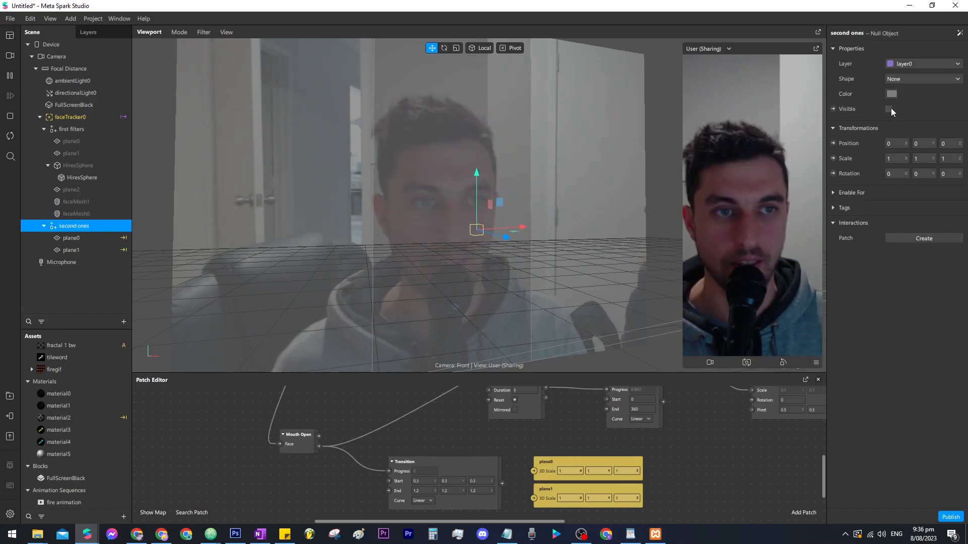
Toggle the visibility of the "second ones" null object.
click(889, 109)
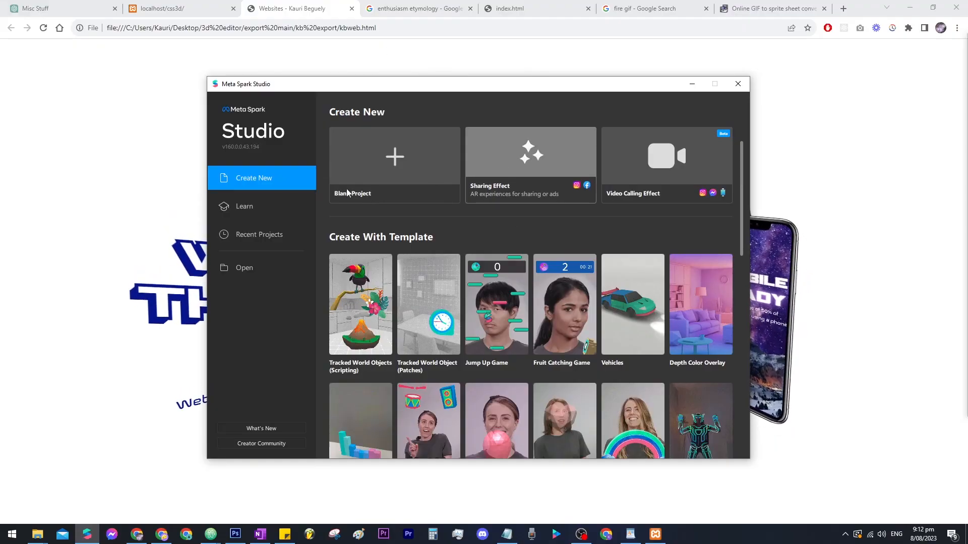
Create a blank project and import the star tile image from the v6tile folder as a texture.
click(421, 180)
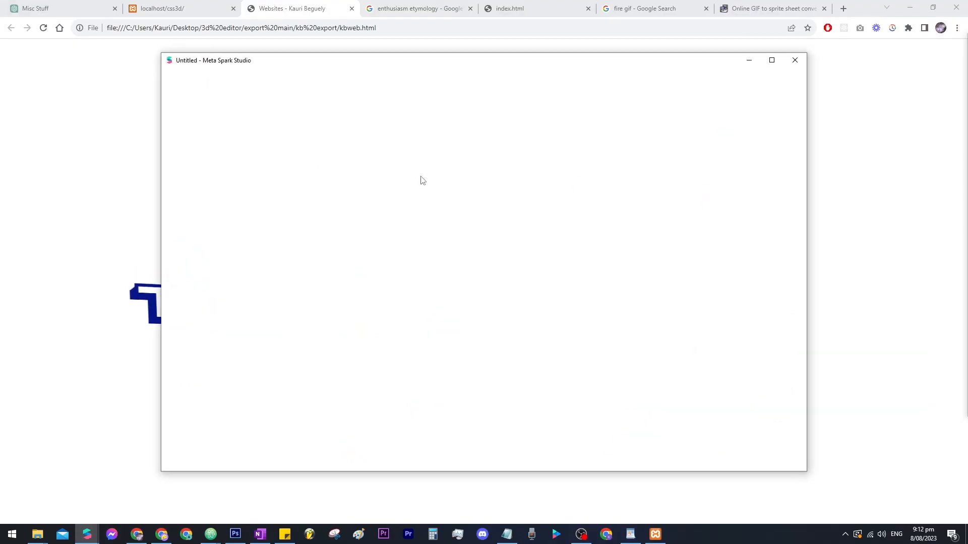
key(alt+Tab)
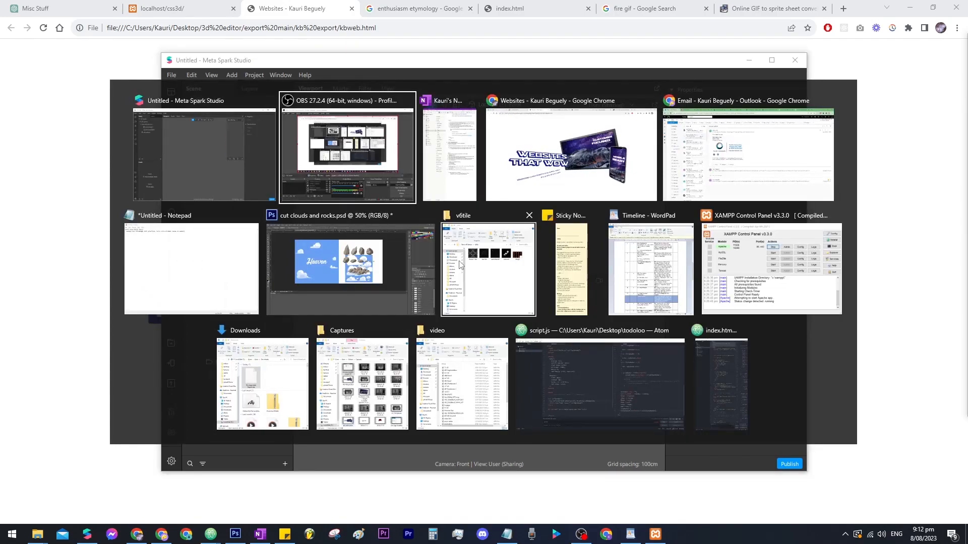
click(460, 266)
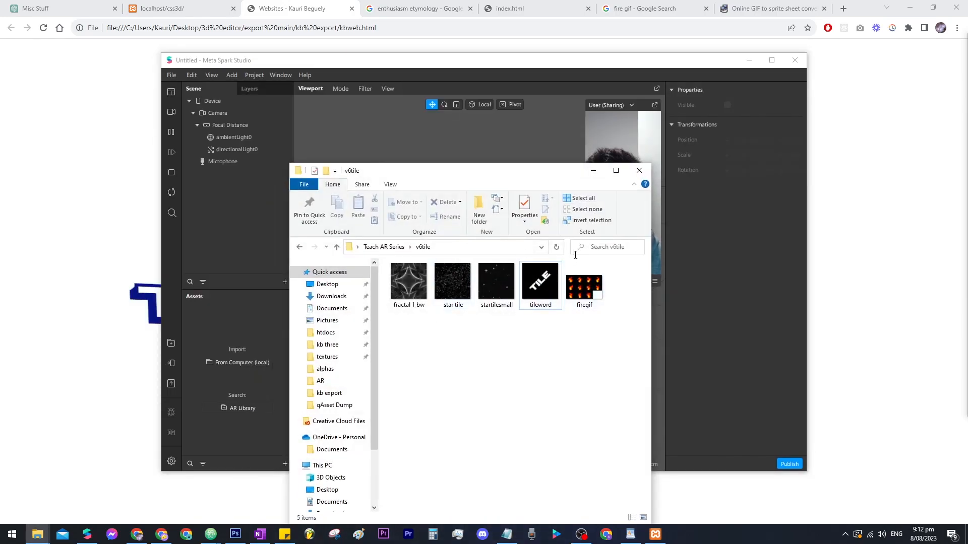
click(467, 286)
drag(461, 286, 242, 324)
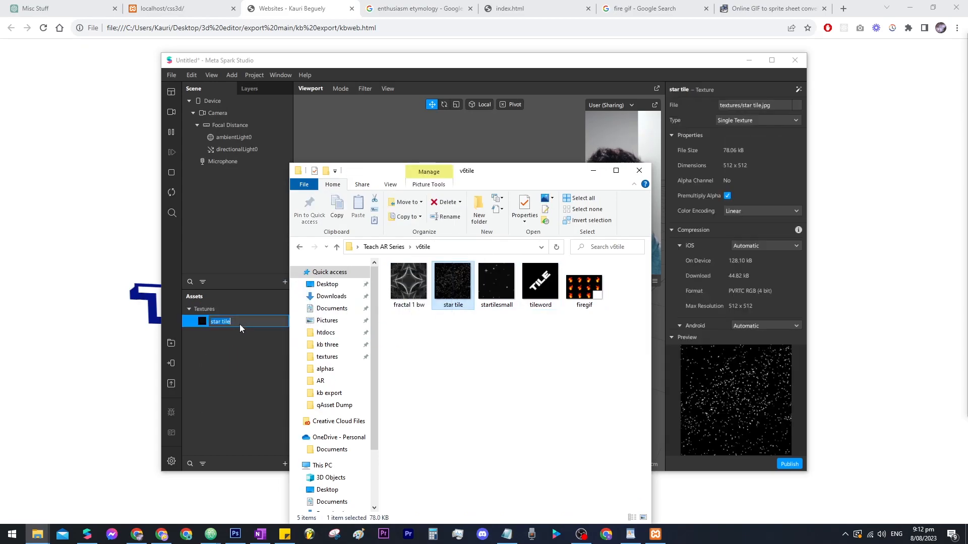
Insert a plane into the scene.
click(285, 281)
click(175, 205)
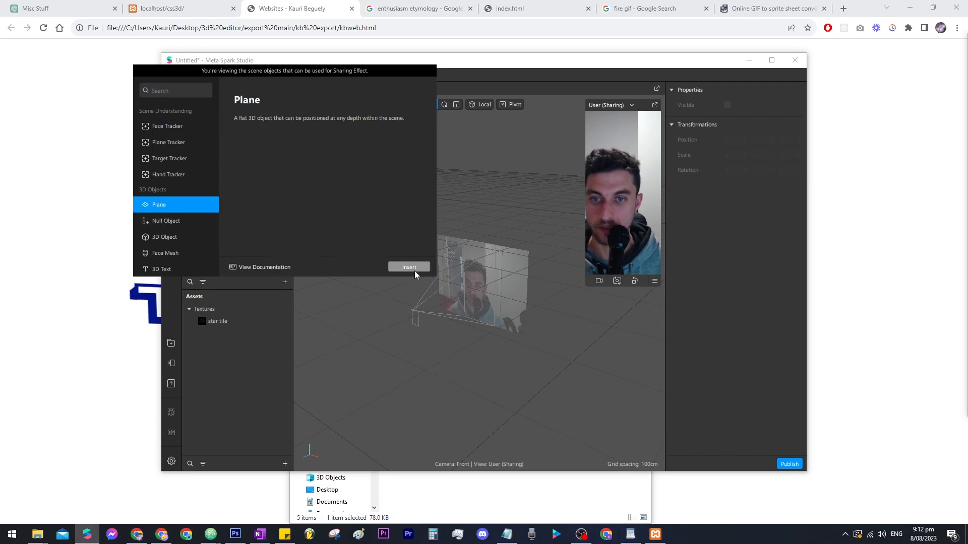
click(409, 267)
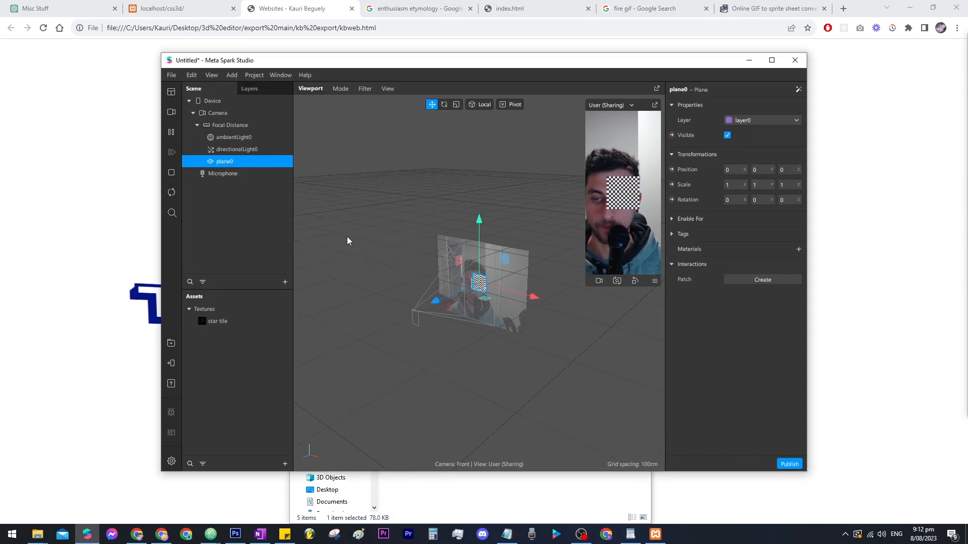
Create a new material for the plane with the Flat shader and star tile as its texture.
click(796, 249)
click(736, 261)
click(743, 104)
click(731, 113)
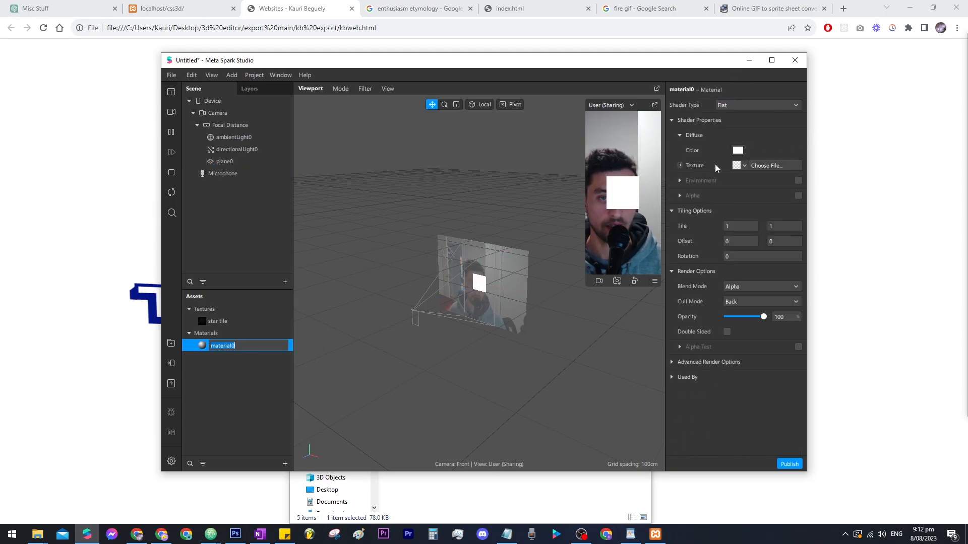
click(739, 166)
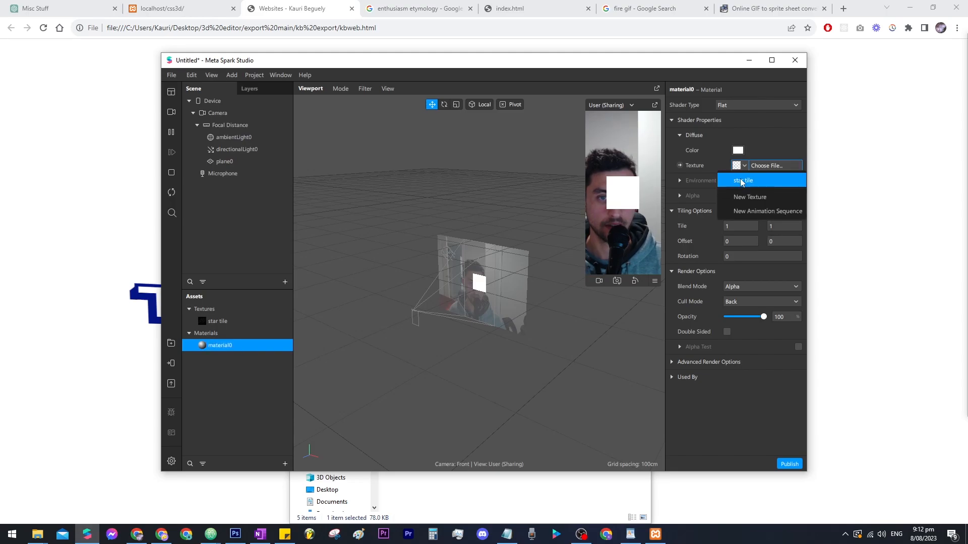
click(740, 181)
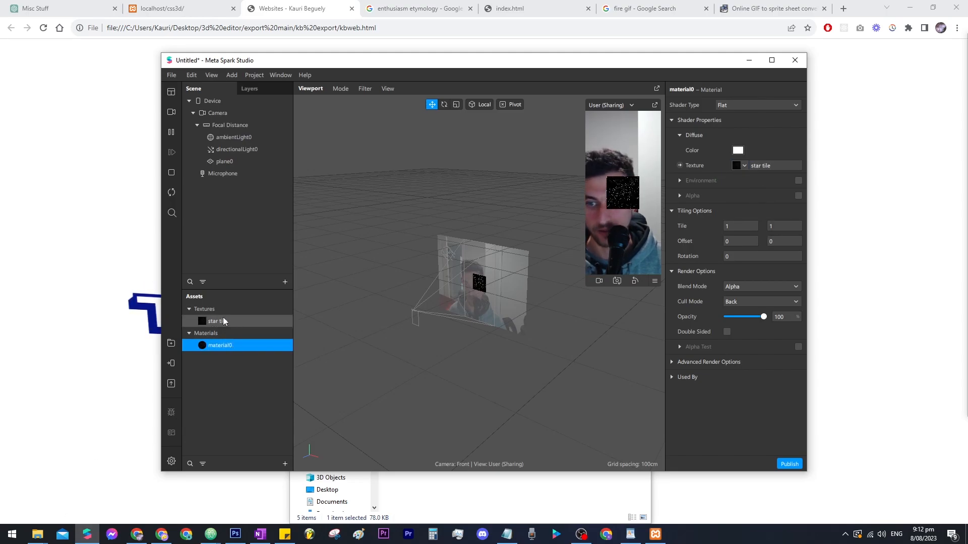
Set the star tile texture's U and V tiling modes to Repeat.
click(205, 322)
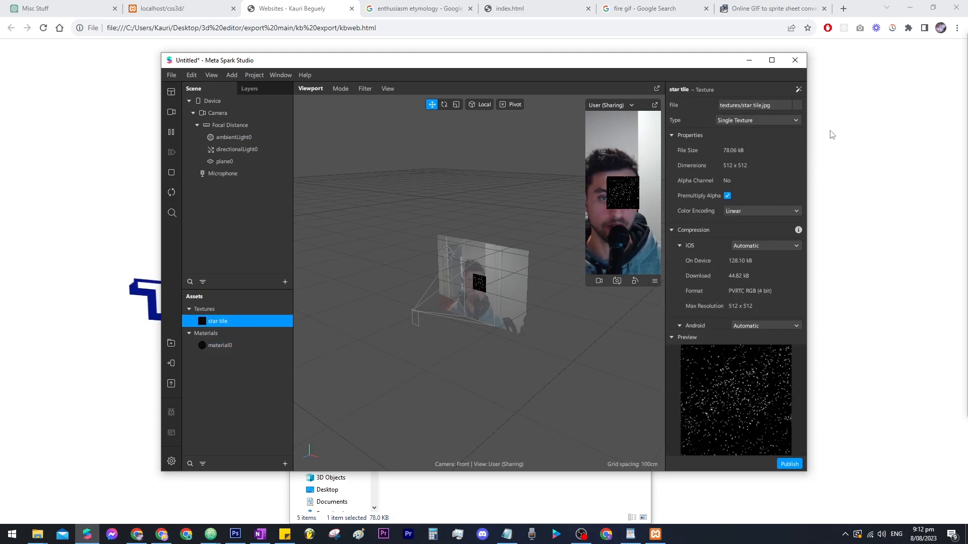
click(771, 60)
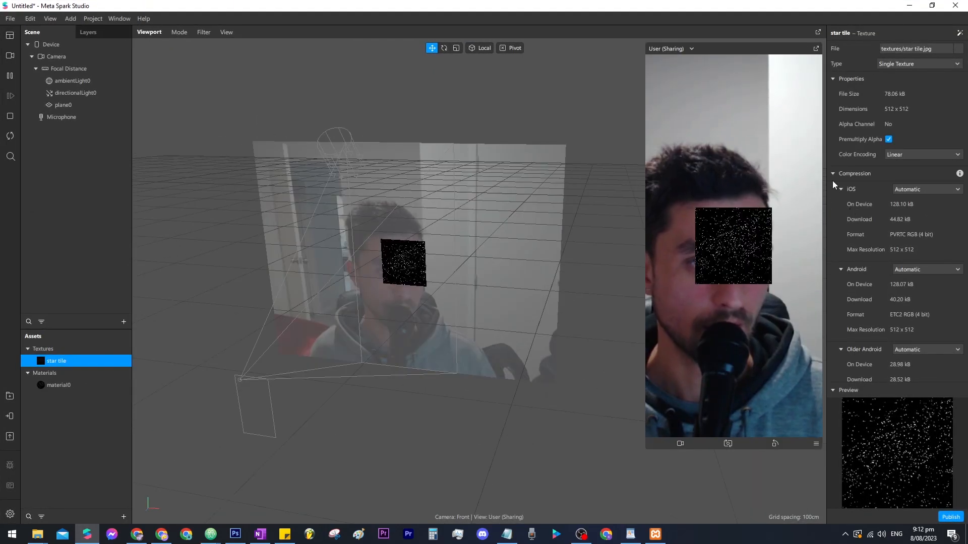
click(833, 173)
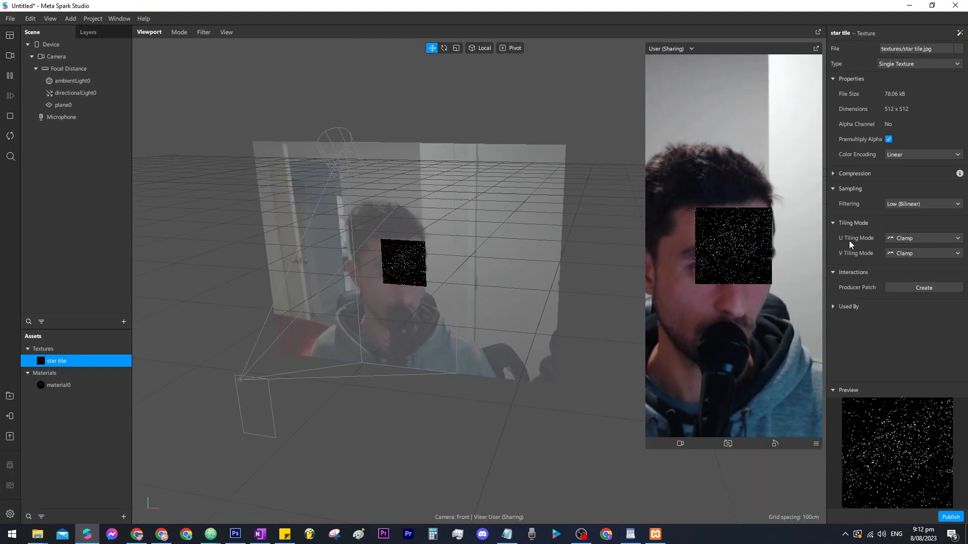
click(910, 240)
click(916, 250)
click(918, 254)
click(921, 267)
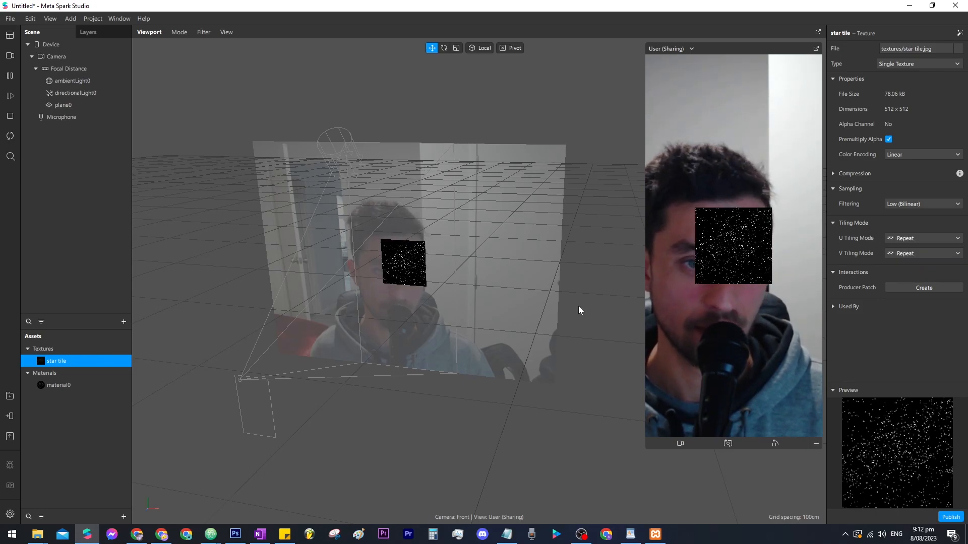
Set the tiling of material0 to 2 by 2.
double_click(59, 385)
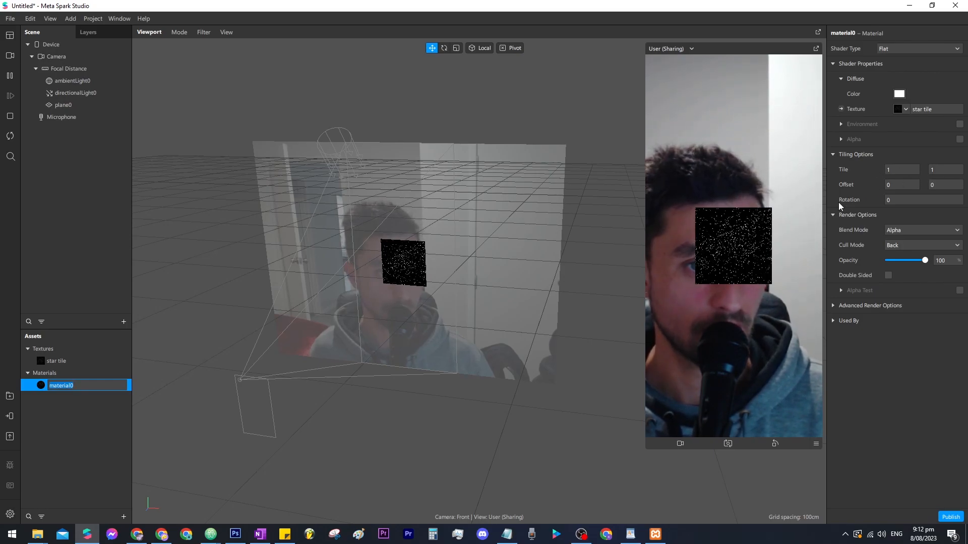
click(893, 172)
text(2)
key(Tab)
text(2)
key(Return)
Scale the star plane up to about 4.43 in X and Y.
scroll(403, 330, up, 5)
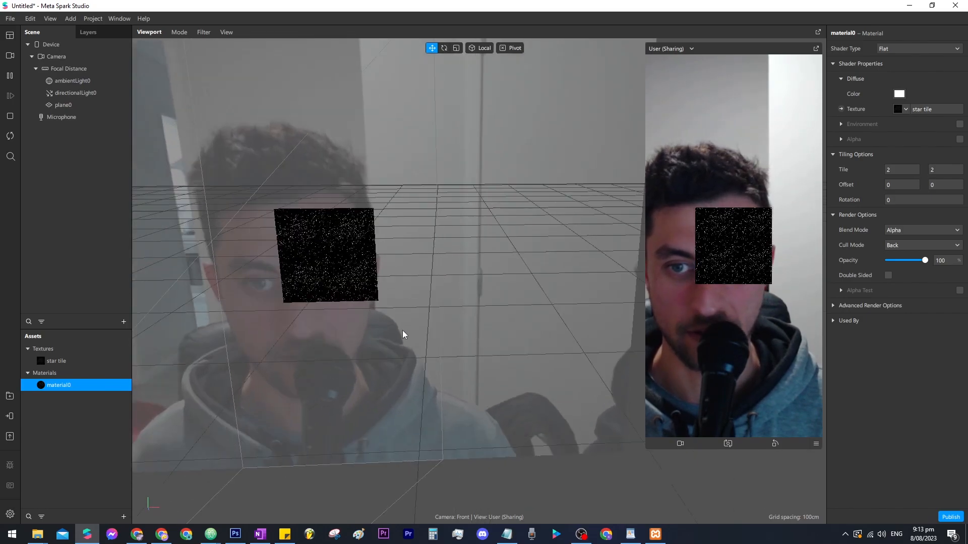
scroll(446, 347, up, 5)
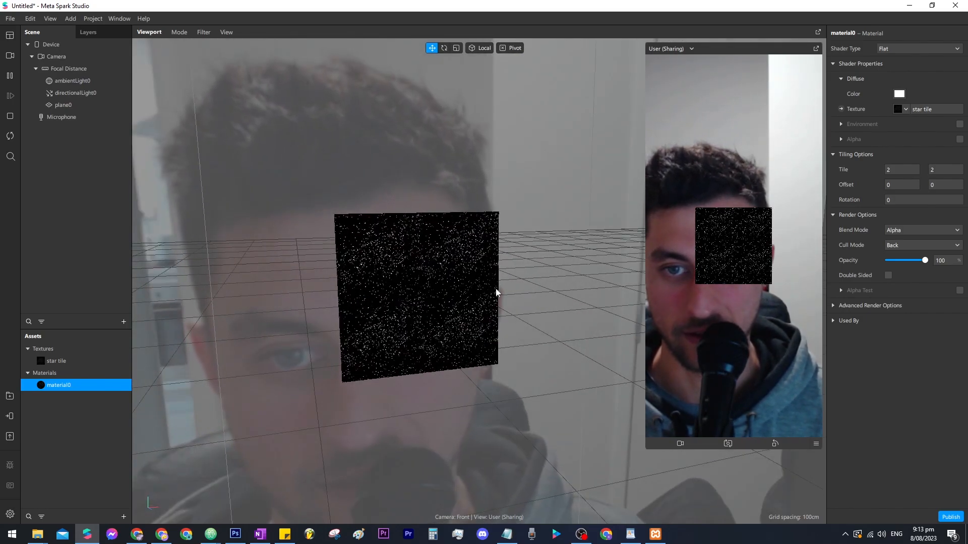
click(432, 243)
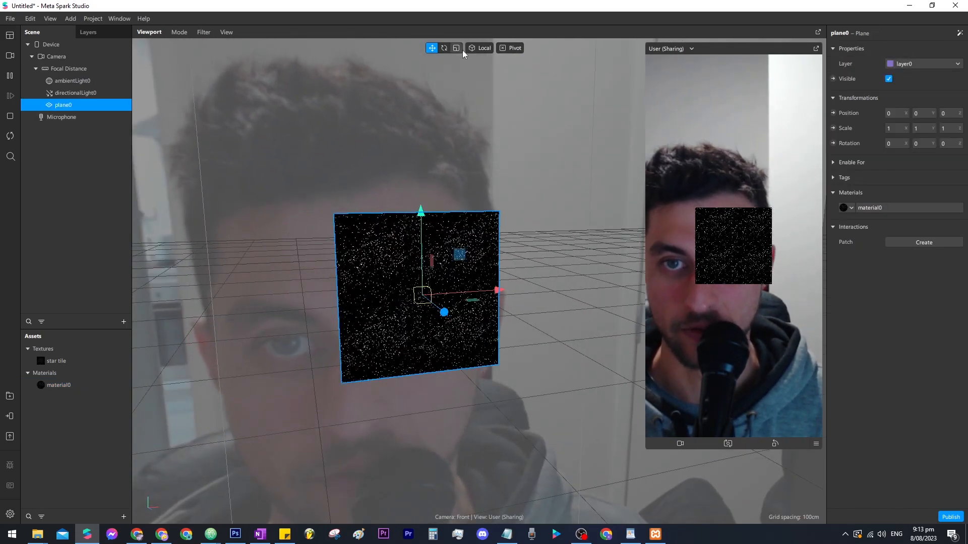
click(456, 48)
drag(459, 255, 790, 183)
Set the plane material's tiling to 10 by 10 and its blend mode to Screen.
click(876, 210)
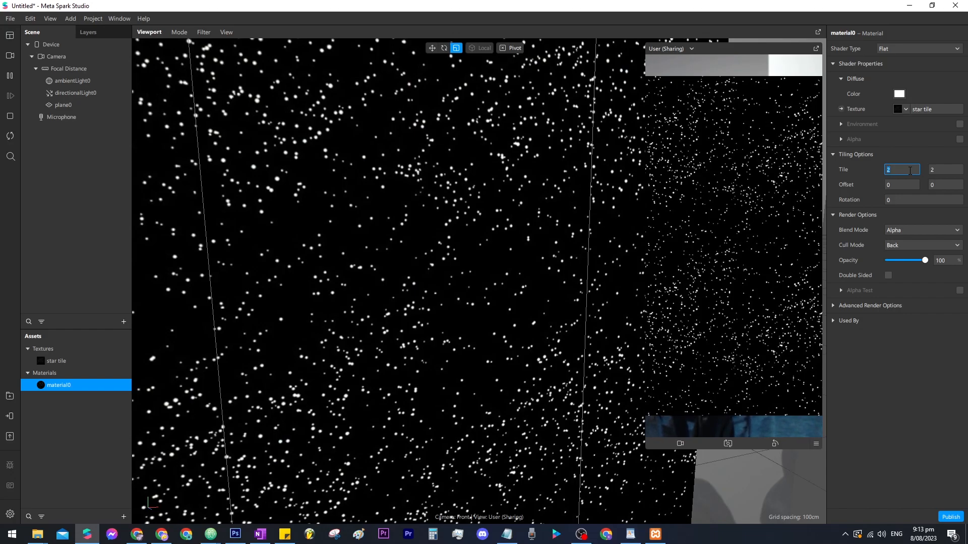
text(10)
key(Tab)
text(10)
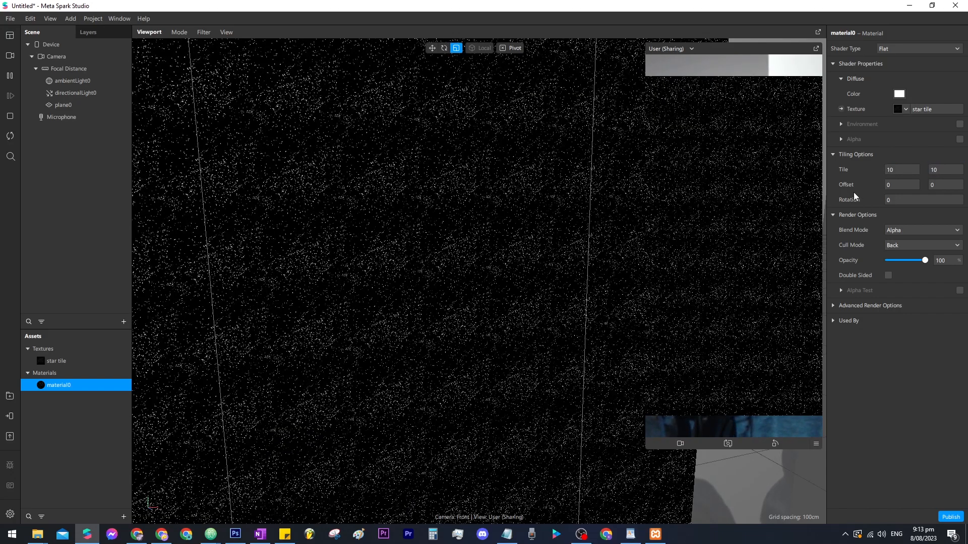
scroll(464, 217, down, 5)
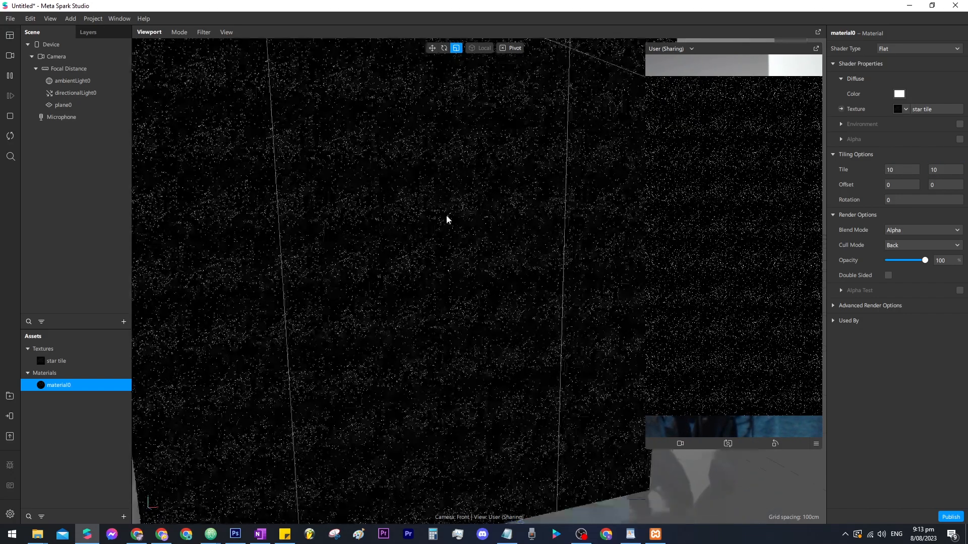
click(913, 230)
click(864, 287)
Enlarge the star plane further to a scale of about 7.36 in X and Y.
right_drag(547, 203, 512, 240)
click(516, 241)
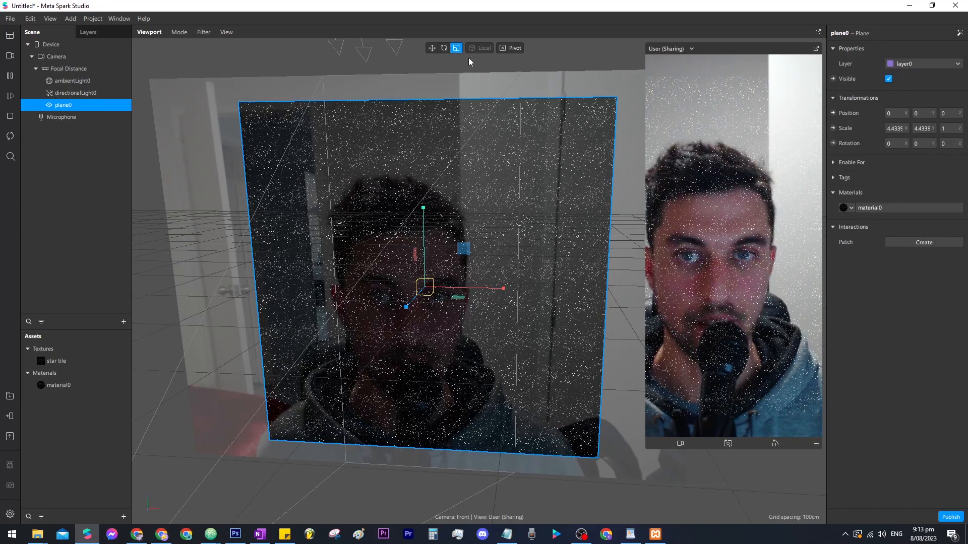
drag(463, 246, 485, 142)
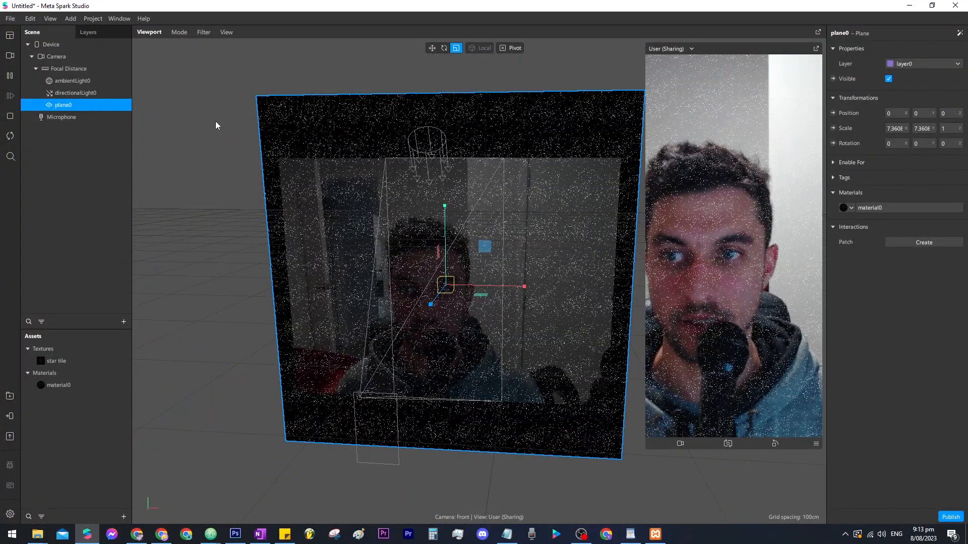
Duplicate the star plane and move plane0 to a Z position of about -0.134.
right_drag(431, 303, 422, 321)
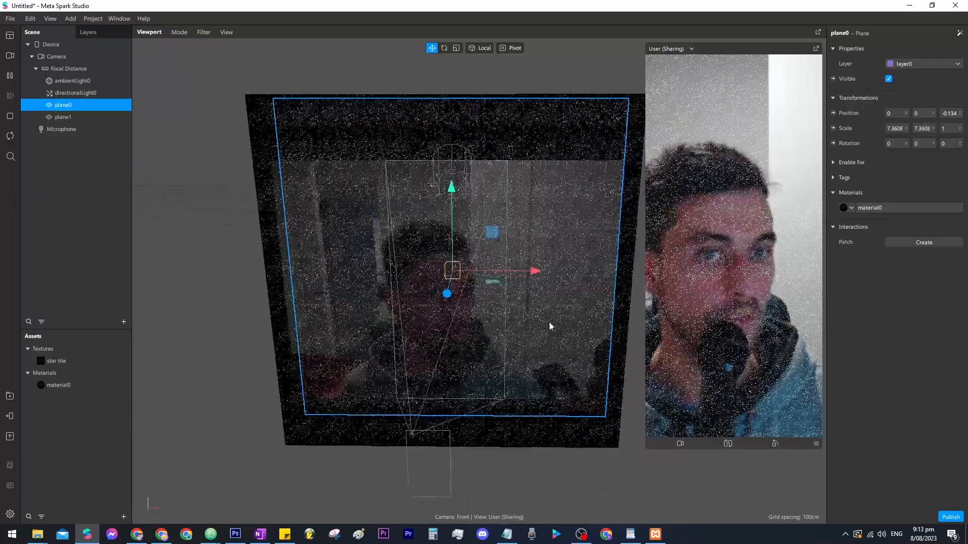
right_drag(569, 299, 532, 302)
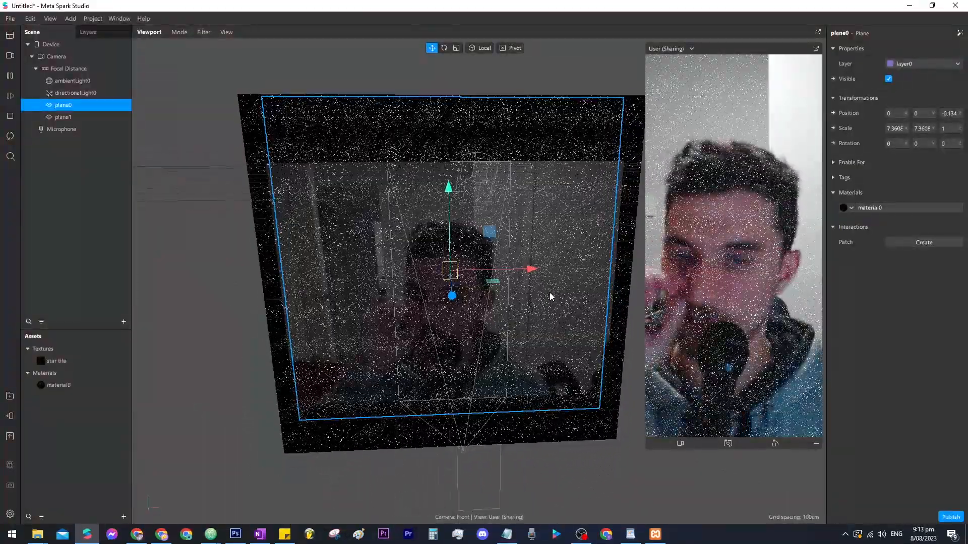
Insert a face tracker and place plane0 and plane1 inside it as children.
click(123, 321)
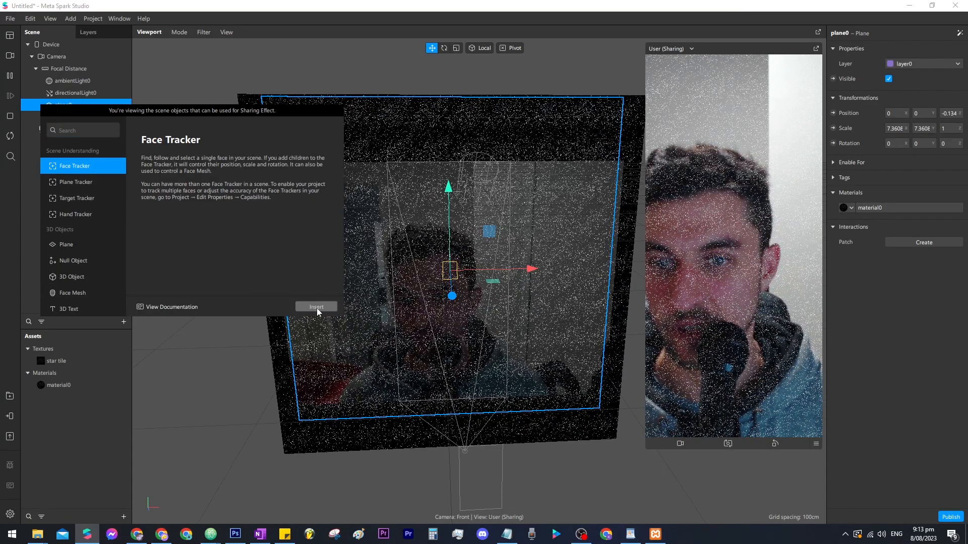
click(319, 304)
click(63, 106)
shift+click(63, 118)
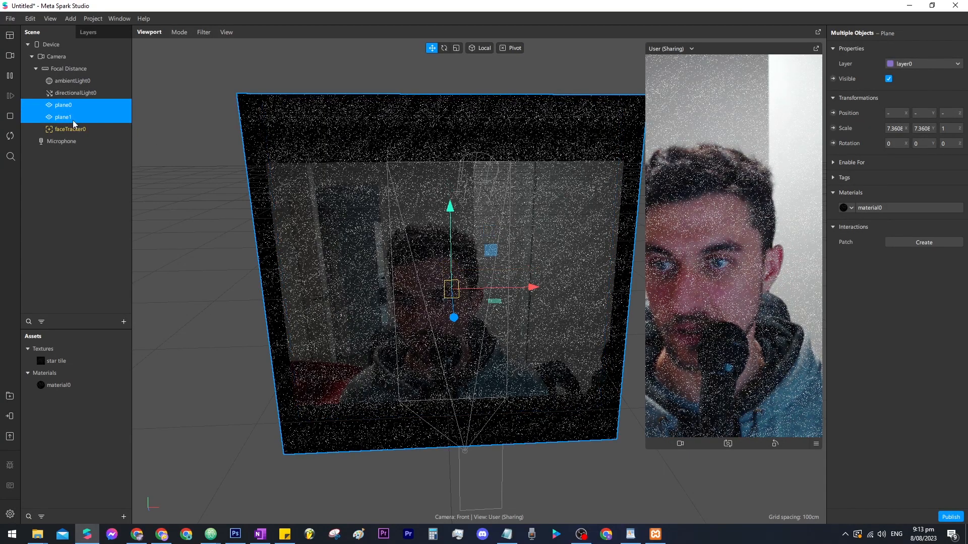
drag(121, 134, 120, 131)
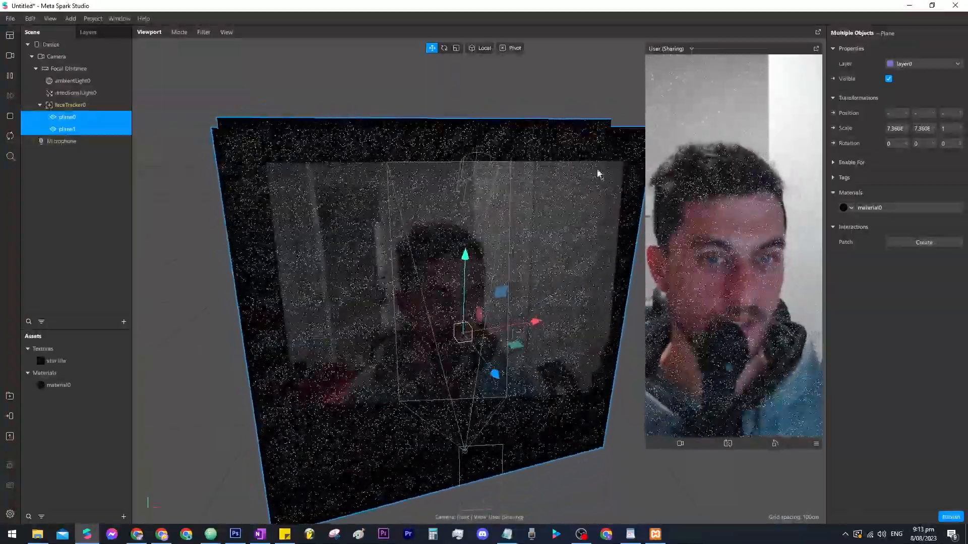
Set the tiling of the planes' material0 to 5 by 5.
click(883, 211)
click(913, 170)
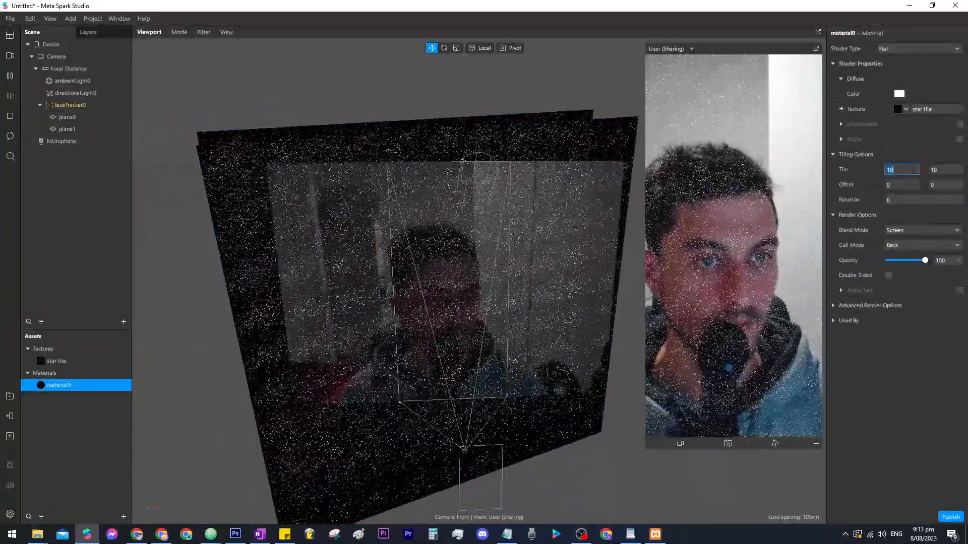
text(5)
key(Tab)
text(5)
key(Return)
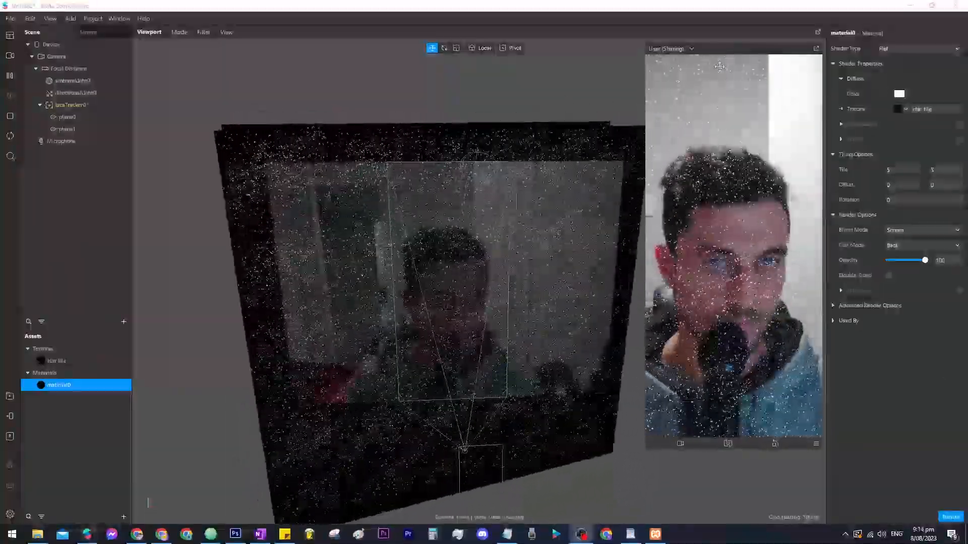
Add the FullScreenBlack block from the v6tile folder to the scene under Focal Distance and set its opacity to 0.55.
key(alt+Tab)
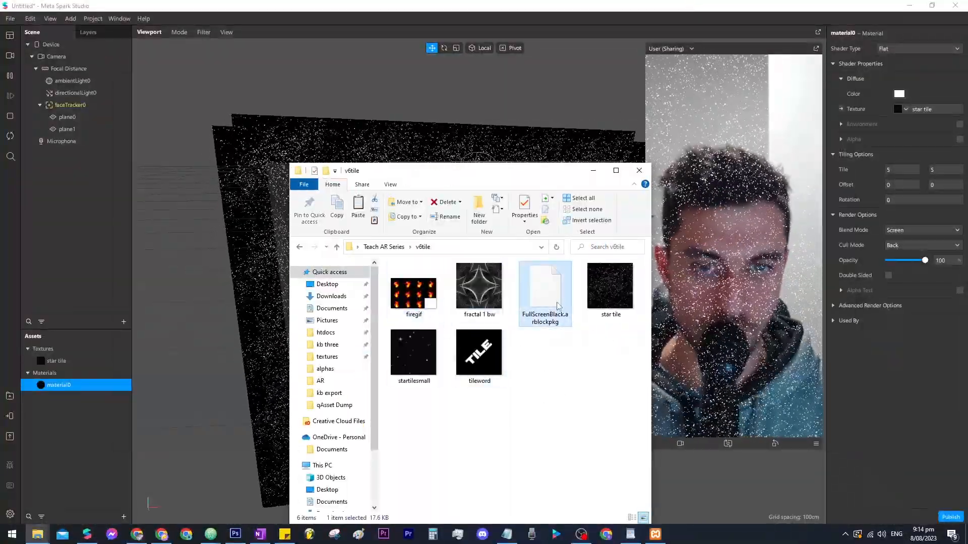
drag(549, 301, 88, 108)
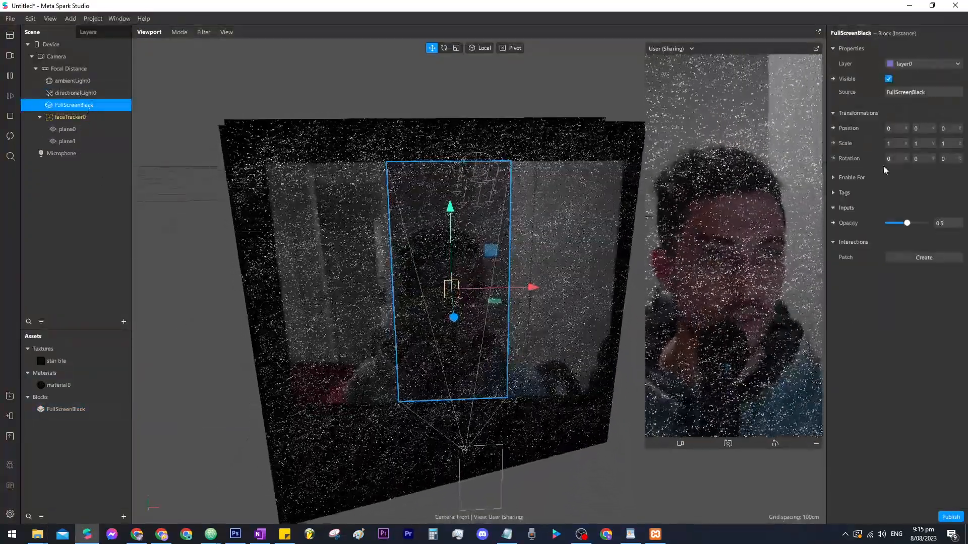
drag(907, 223, 909, 222)
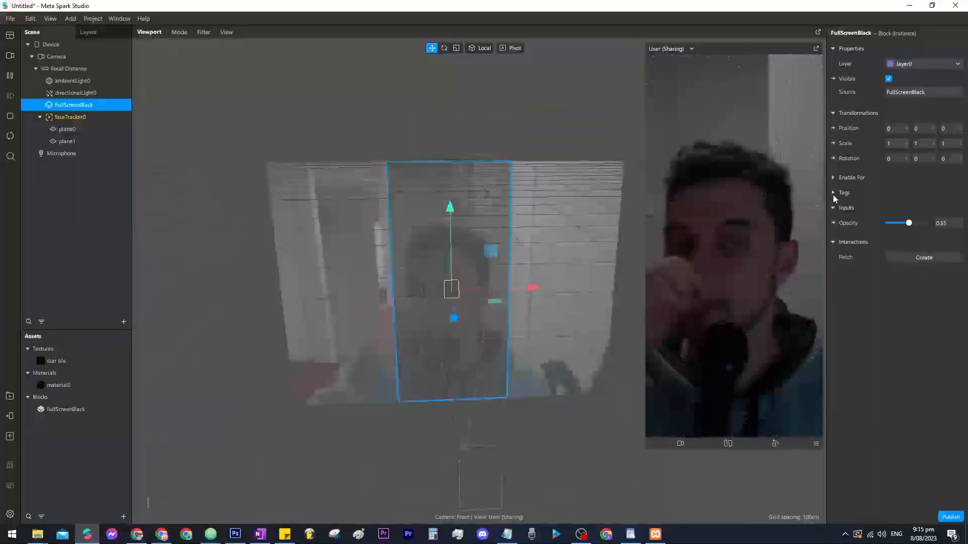
Add a face mesh as a child of faceTracker0 and select it.
click(69, 117)
right_click(72, 119)
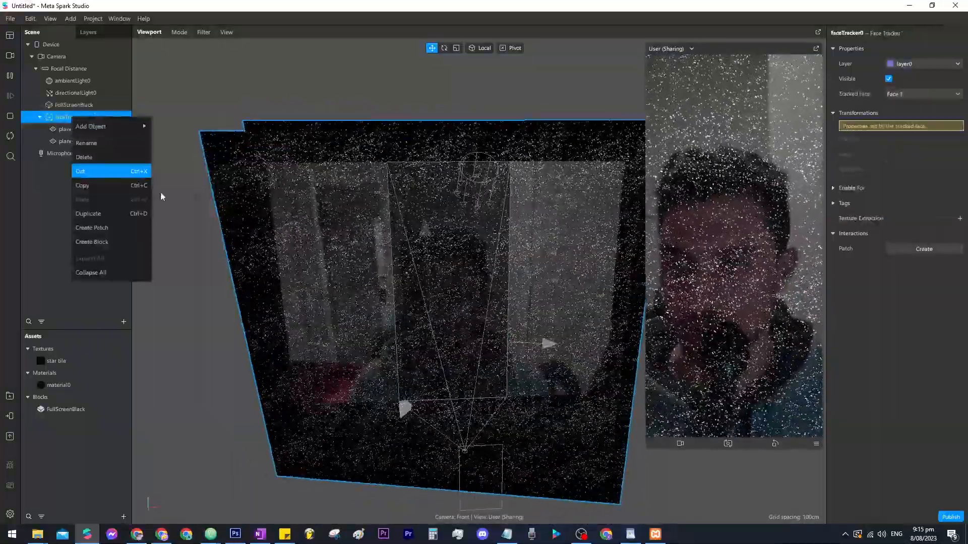
mouse_move(134, 125)
click(217, 211)
click(79, 154)
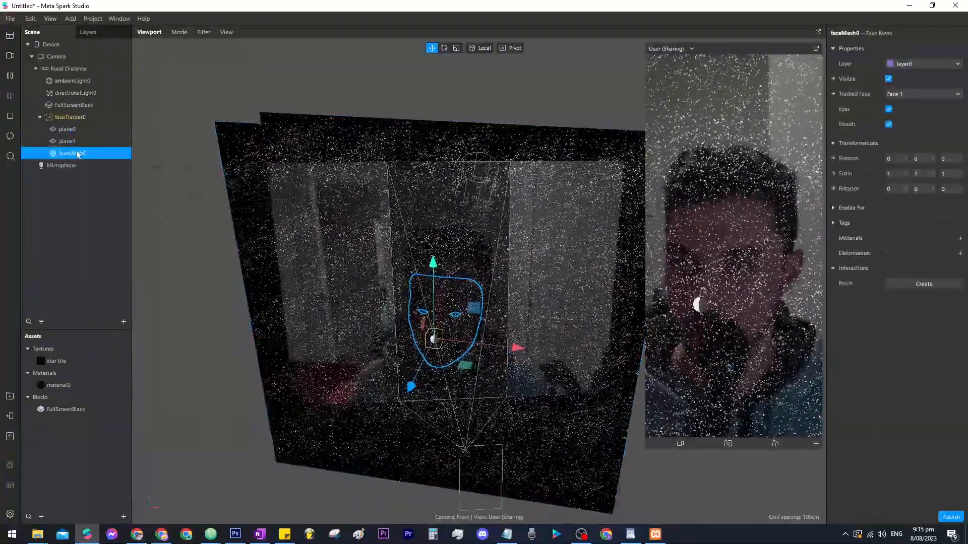
Hide plane0 and plane1 in the scene.
click(71, 142)
shift+click(71, 130)
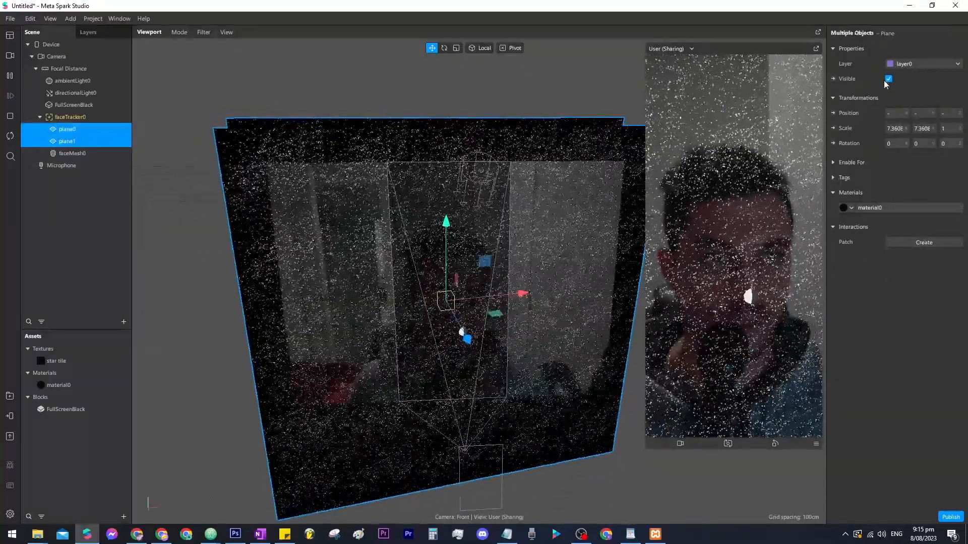
click(888, 79)
Create a new material for faceMesh0 with the Flat shader type and the star tile texture.
click(73, 153)
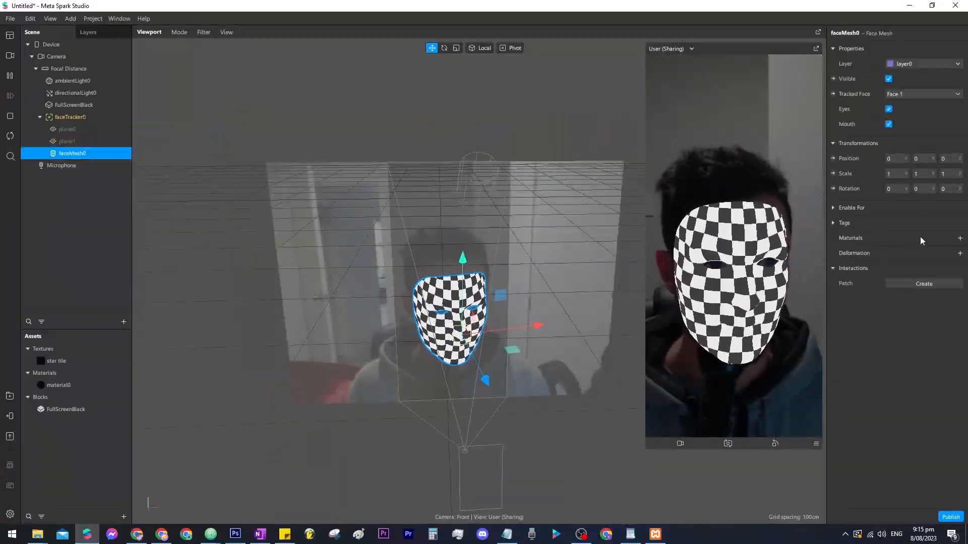
click(960, 239)
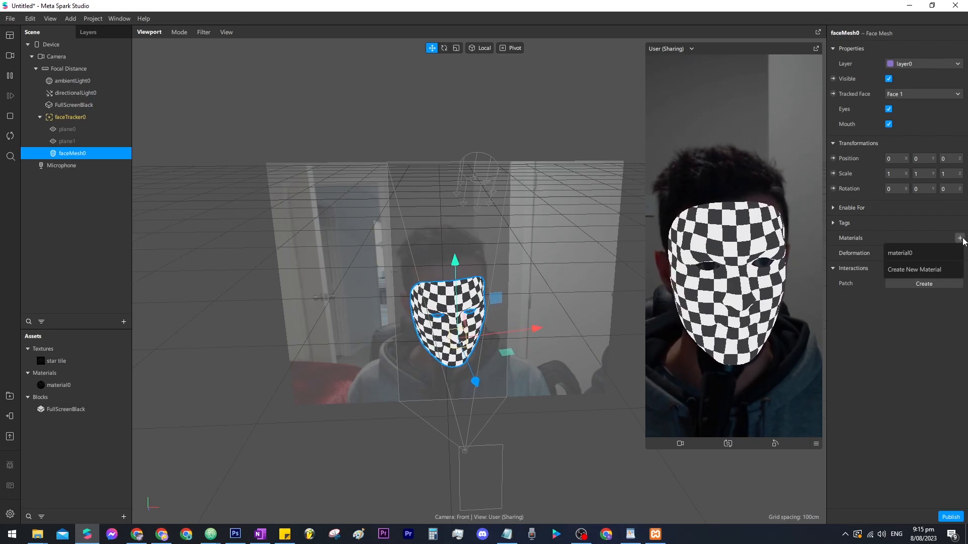
click(904, 270)
click(871, 254)
click(917, 48)
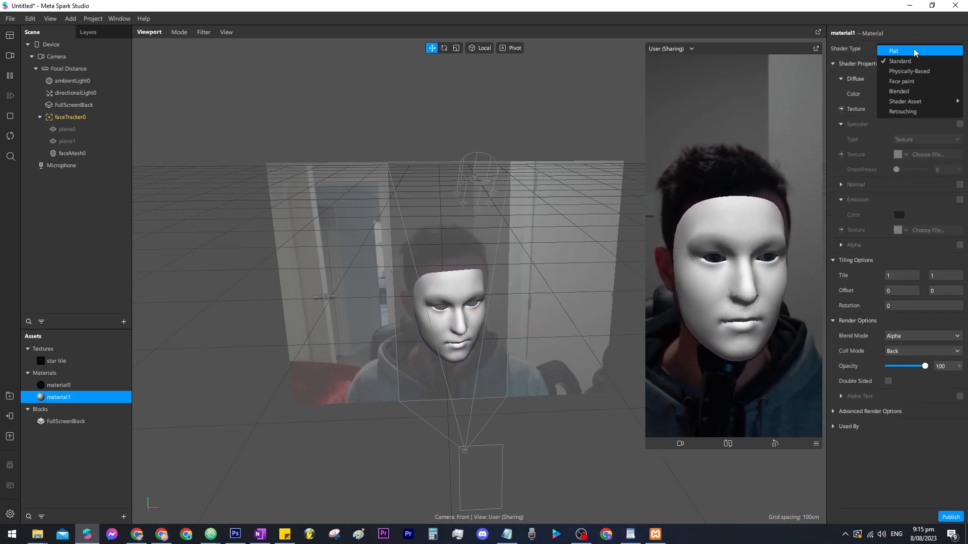
click(897, 61)
click(898, 112)
click(904, 126)
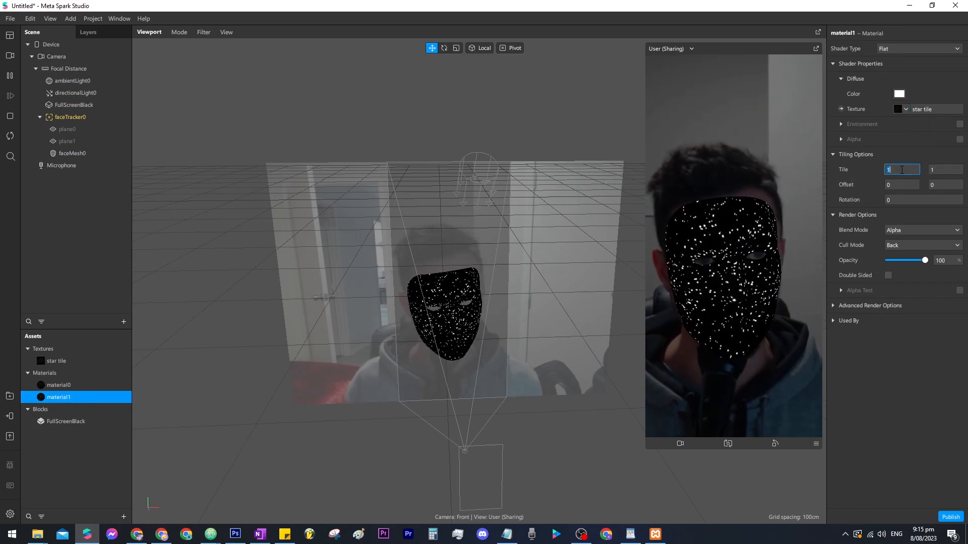
Set the face mesh material's tiling to 2 by 2 and its blend mode to Screen.
click(897, 230)
click(910, 275)
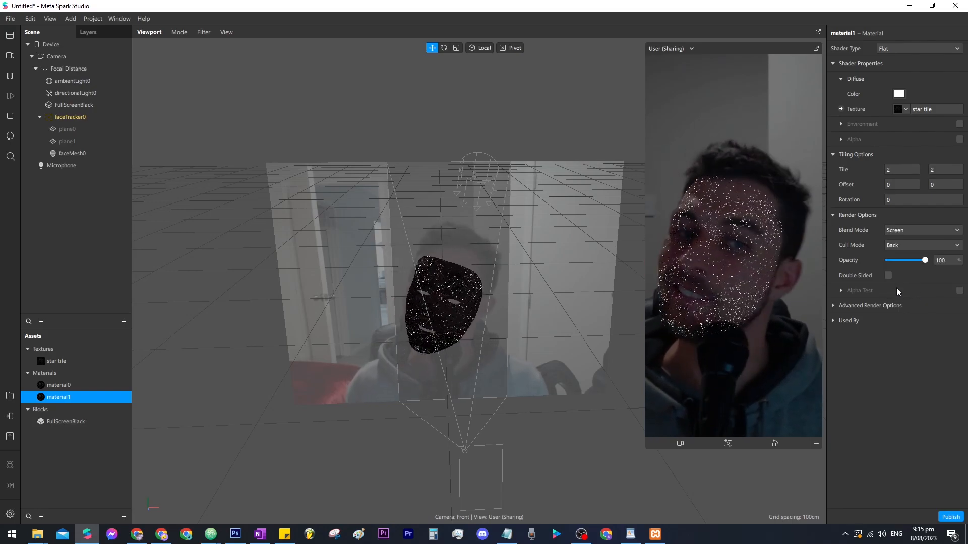
click(681, 9)
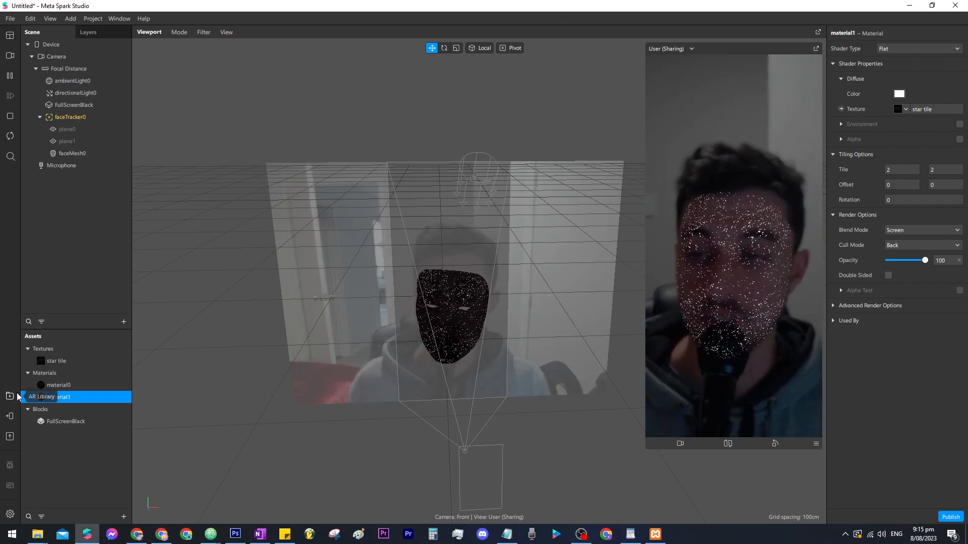
Import the Hires Sphere Primitive from the AR Library's 3D Shapes collection and place it inside faceTracker0.
click(10, 397)
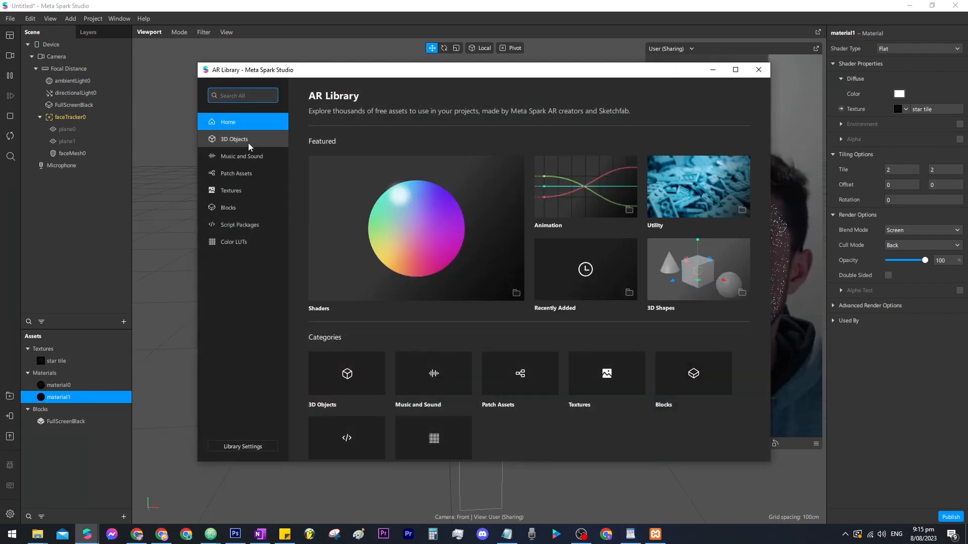
click(239, 139)
click(322, 268)
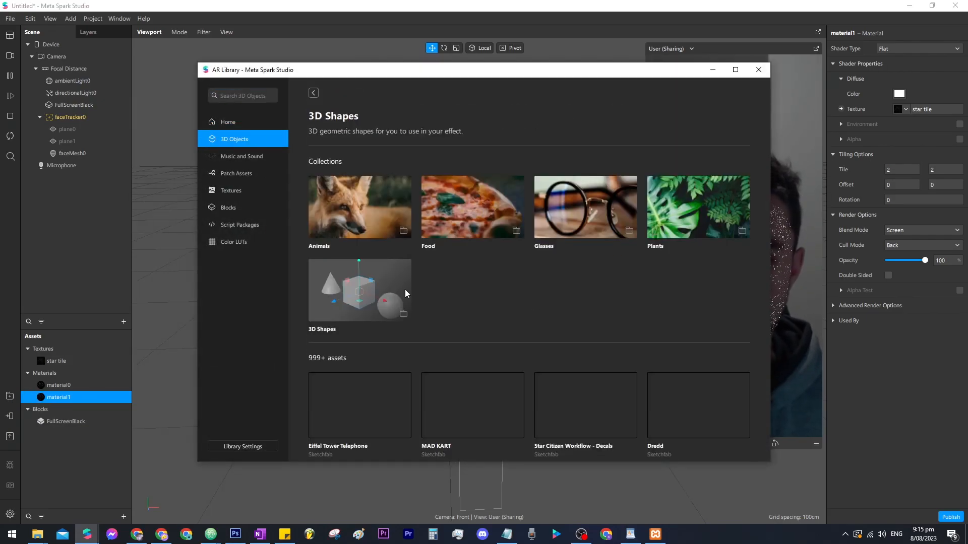
scroll(573, 328, down, 1)
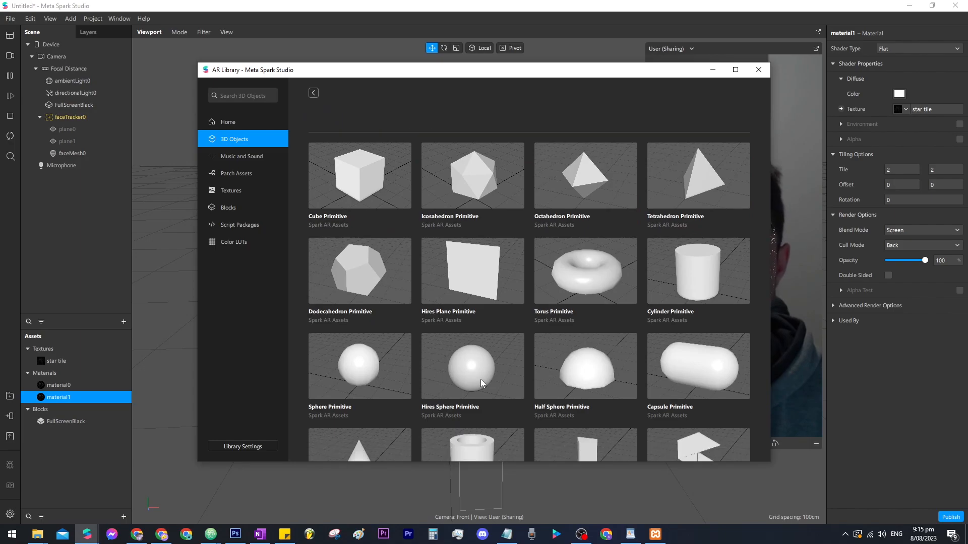
click(467, 393)
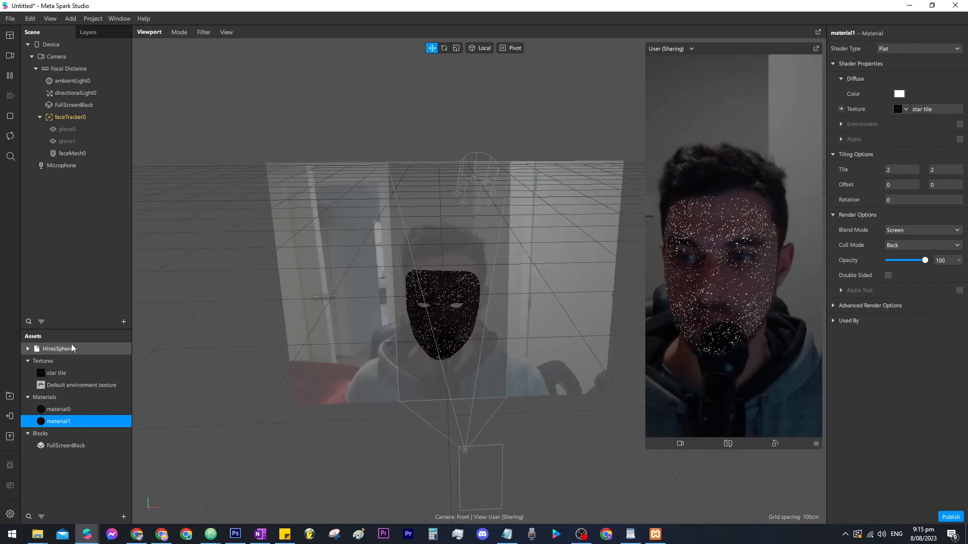
click(70, 348)
drag(101, 111, 101, 117)
click(45, 165)
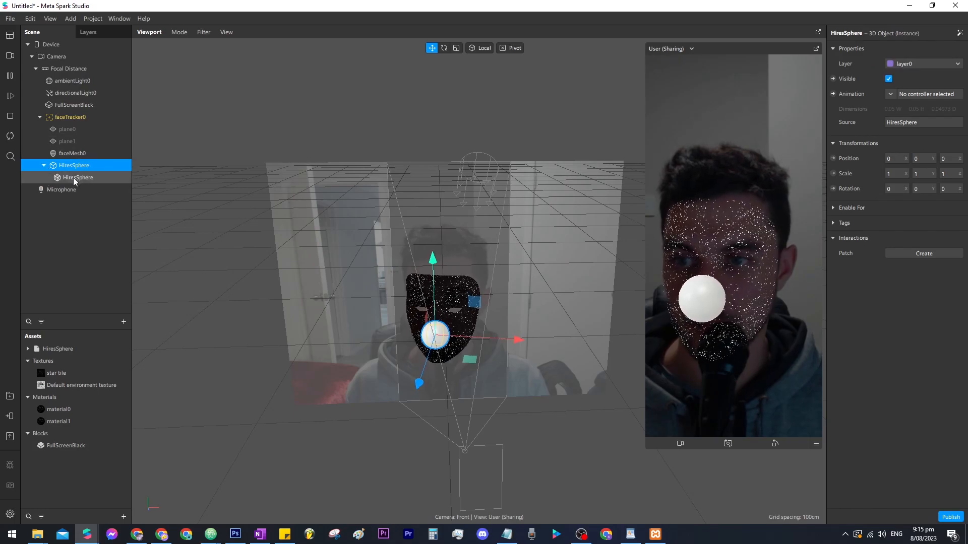
Assign material0 to the HiresSphere mesh and hide faceMesh0.
click(75, 177)
click(851, 209)
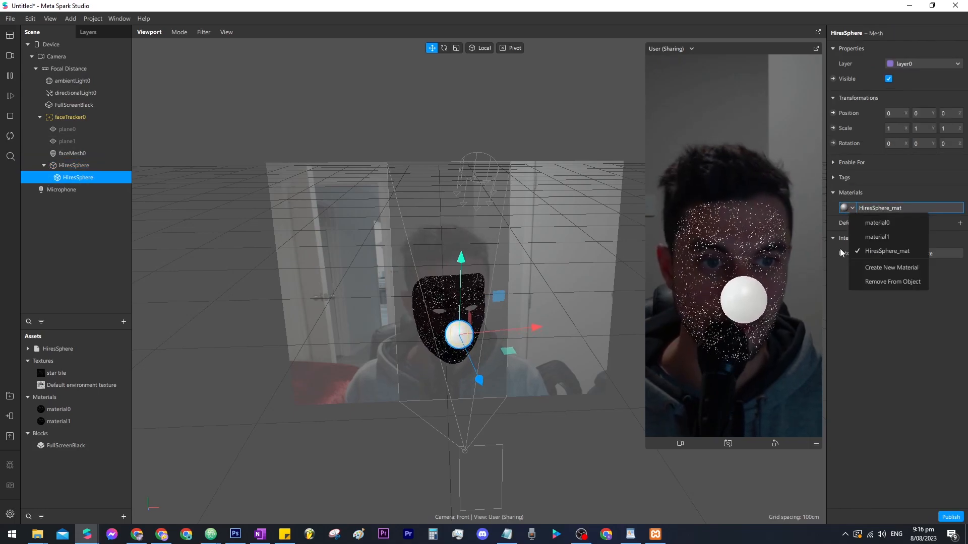
click(877, 222)
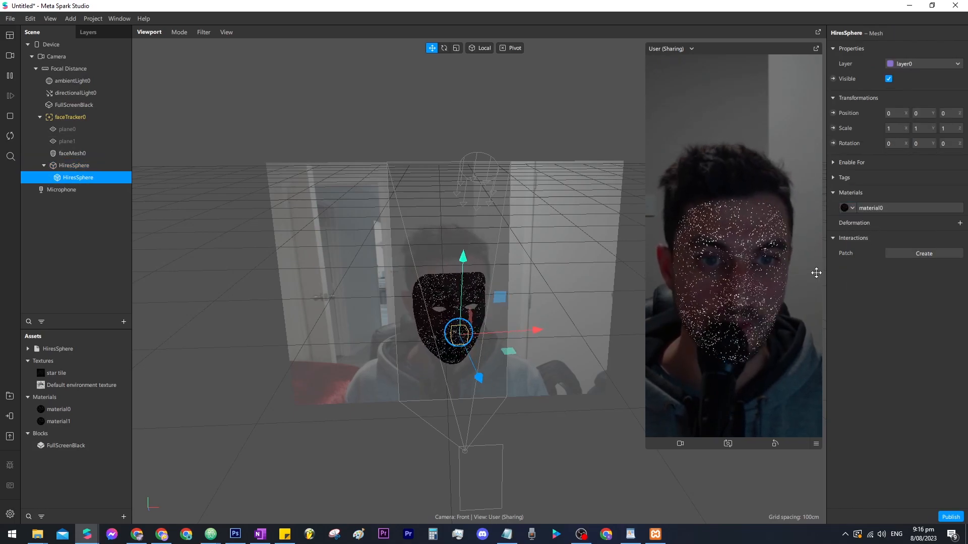
click(73, 153)
click(888, 79)
Scale the parent HiresSphere object uniformly to about 15.1 so that it surrounds the camera and face.
click(76, 166)
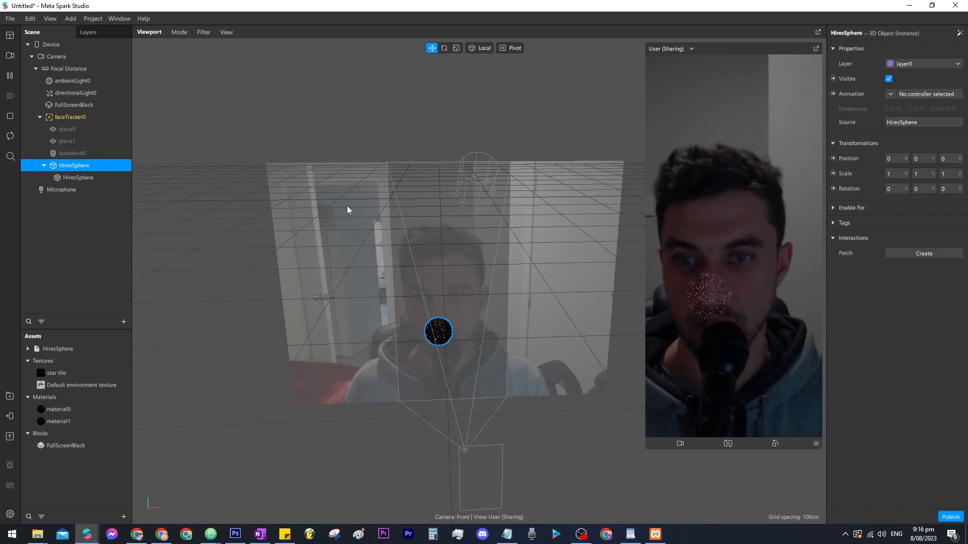
drag(306, 293, 577, 332)
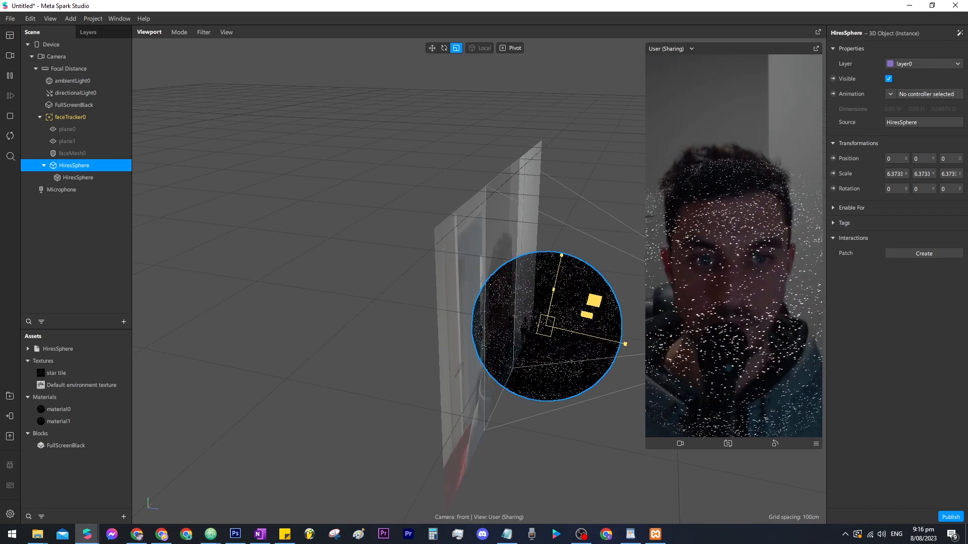
drag(524, 278, 569, 311)
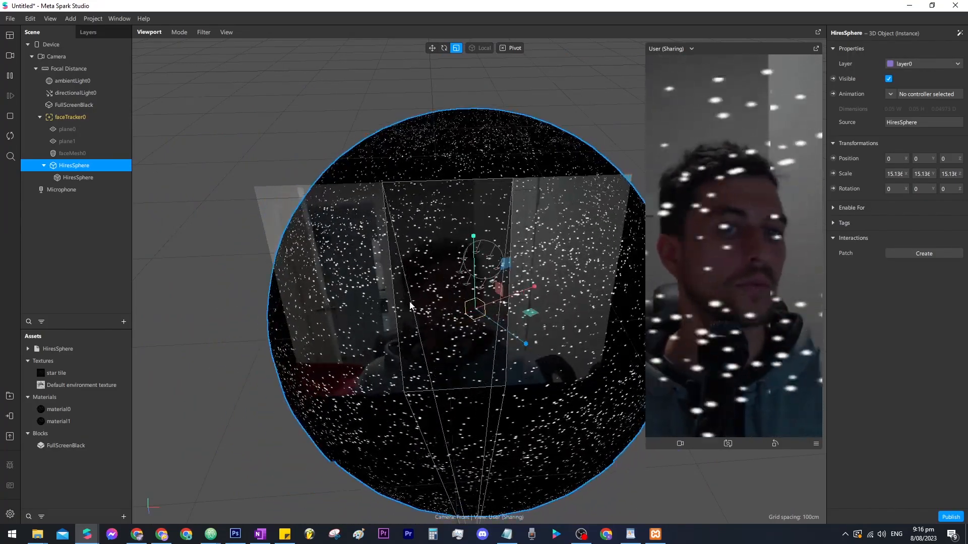
scroll(460, 278, up, 2)
scroll(296, 261, down, 2)
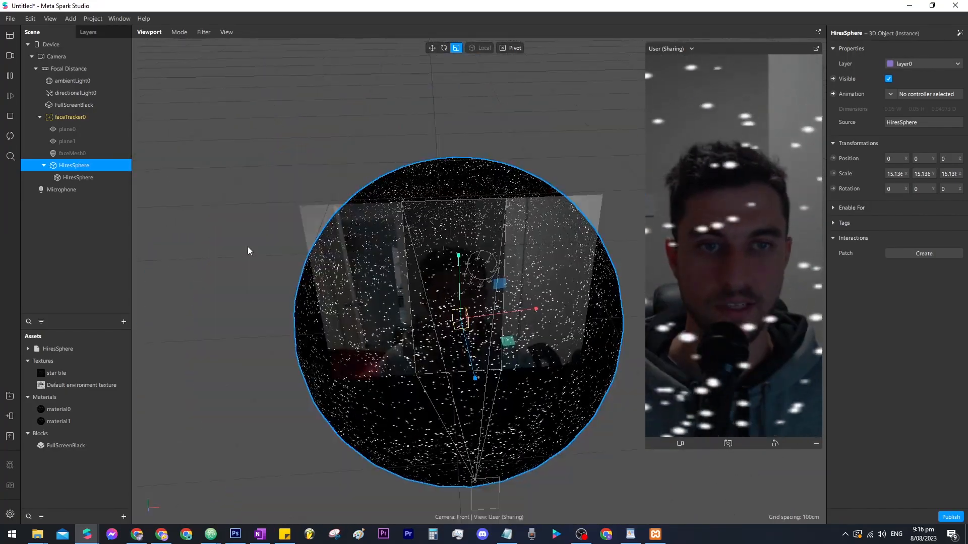
Make the sphere's material0 double sided and turn off its depth test and depth writing.
click(77, 177)
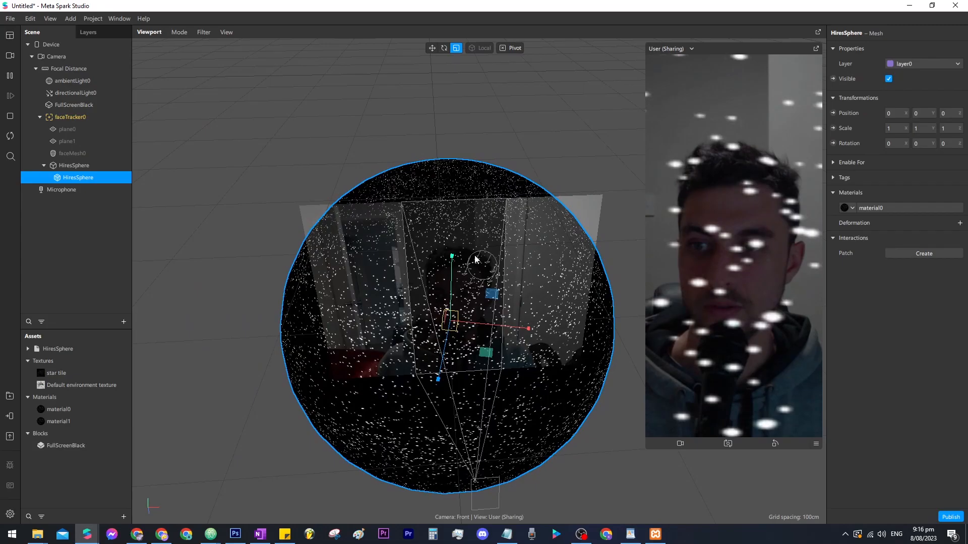
click(876, 209)
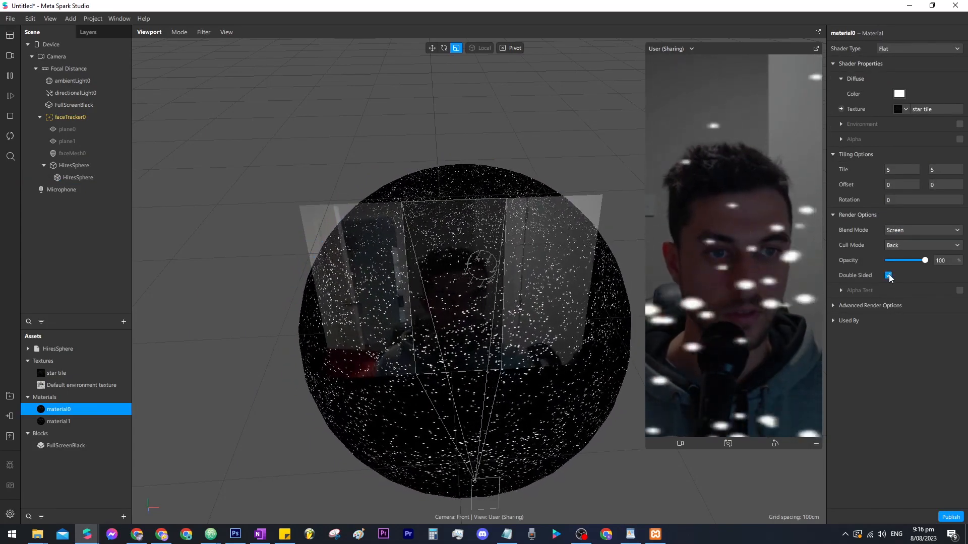
click(837, 307)
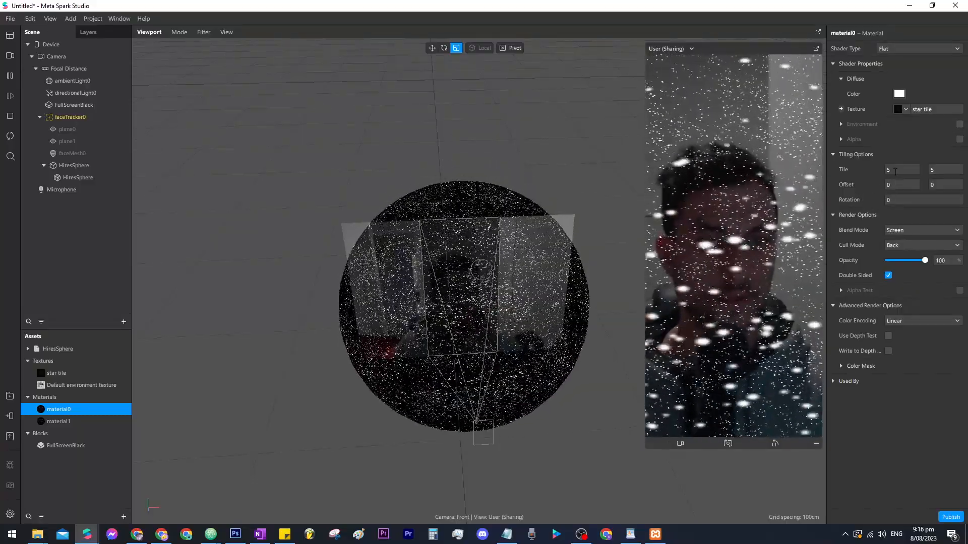
Set the tiling of material0 to 10 by 10.
text(10)
key(Tab)
text(10)
key(Return)
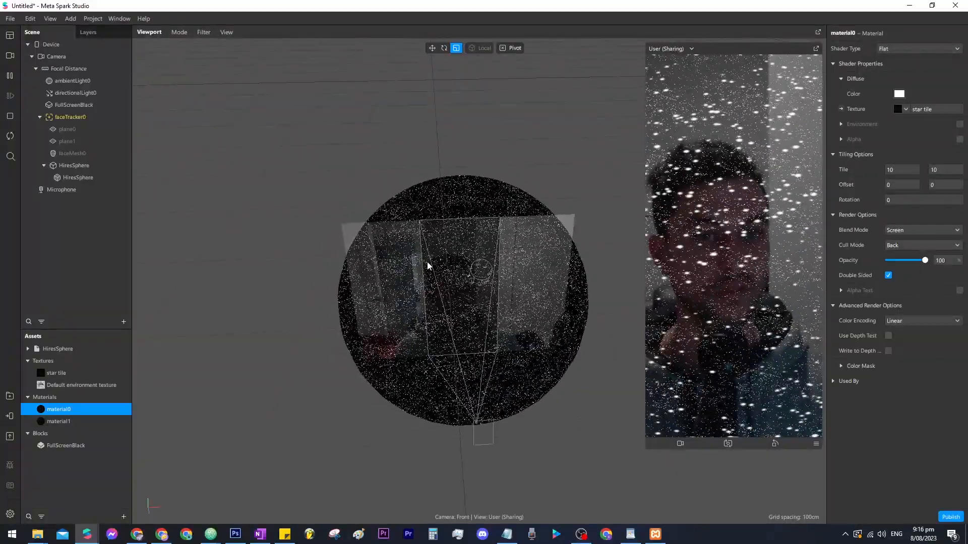
Move the HiresSphere back to about -0.25 on Z and rotate it to about 2.5, -9.3, -1.2 degrees.
right_drag(386, 292, 451, 294)
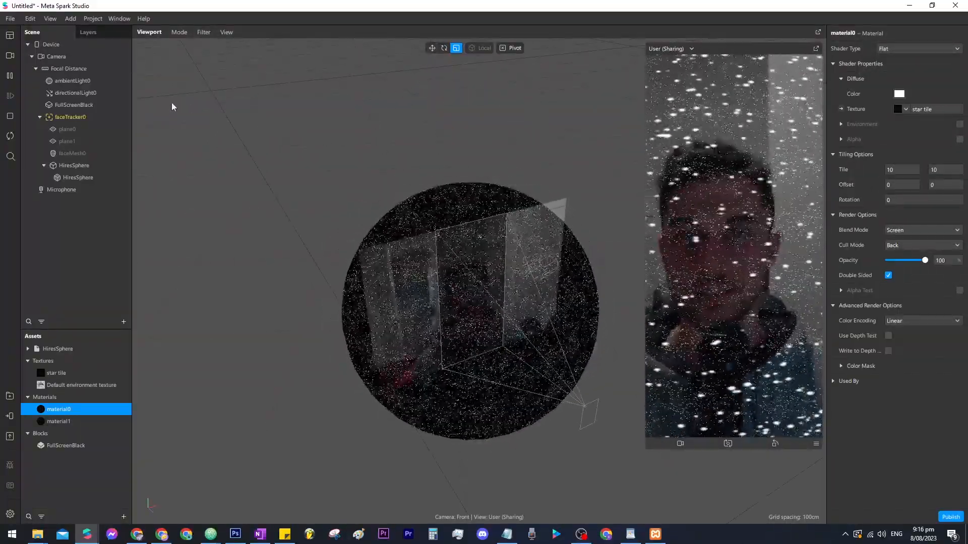
click(83, 166)
click(431, 48)
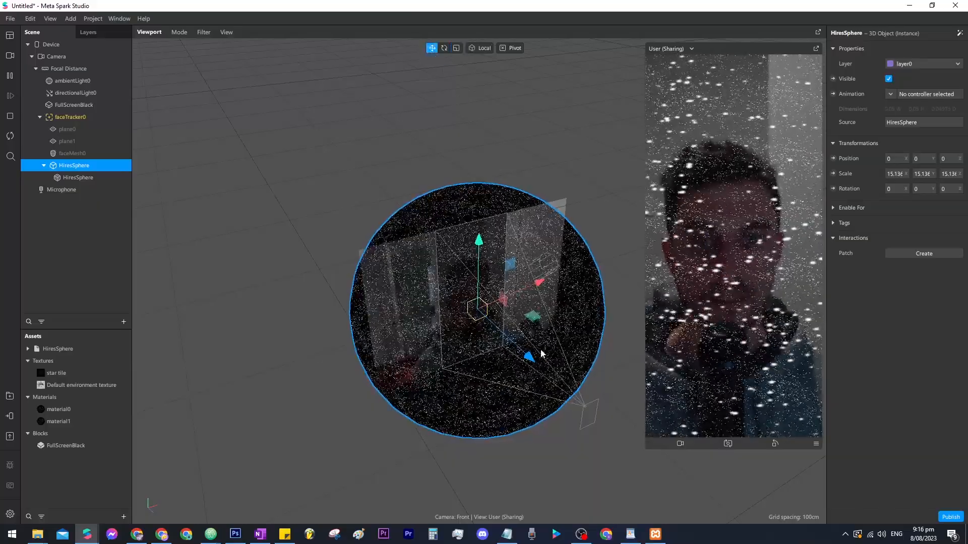
mouse_move(495, 334)
mouse_down()
mouse_move(454, 303)
mouse_move(489, 324)
mouse_move(498, 317)
mouse_up()
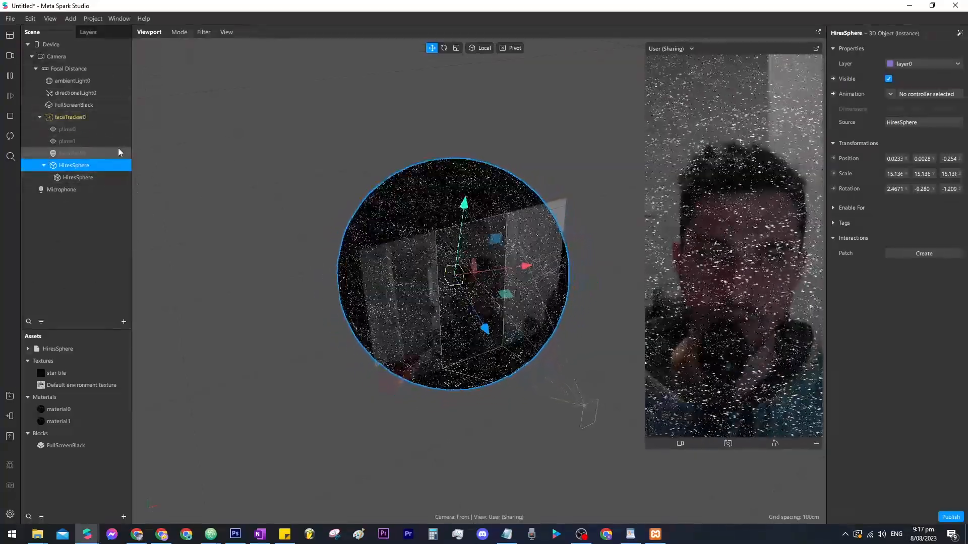
Hide the HiresSphere and add a new plane as a child of faceTracker0.
click(888, 79)
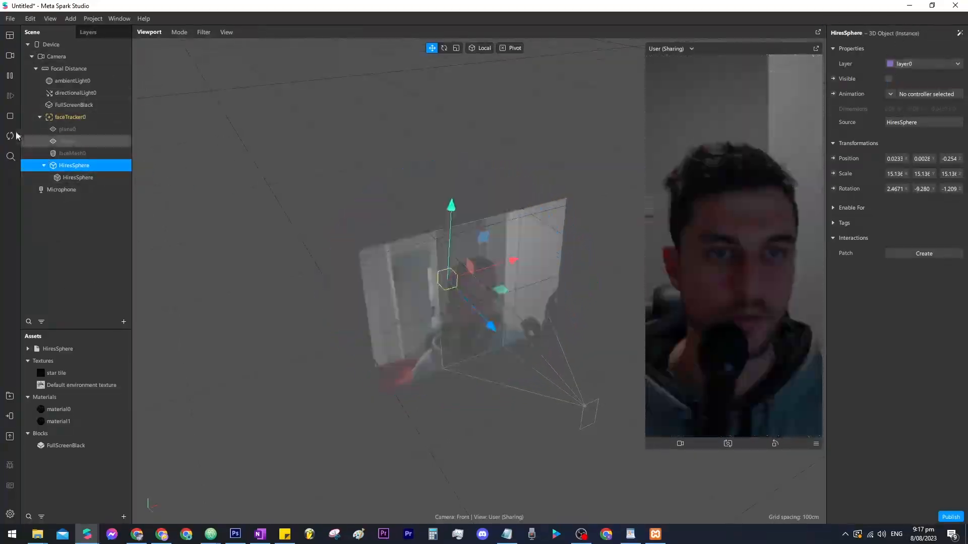
click(82, 118)
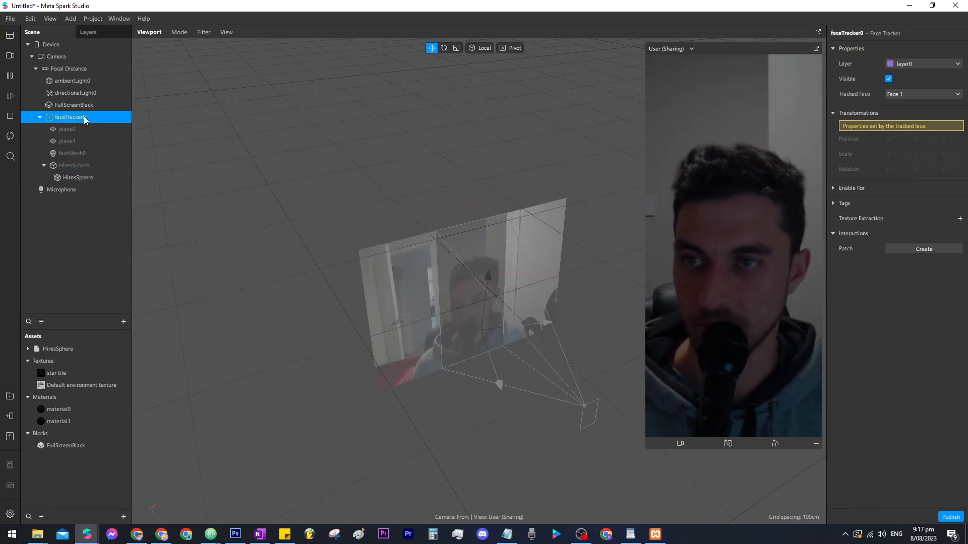
right_click(84, 117)
mouse_move(135, 125)
click(187, 185)
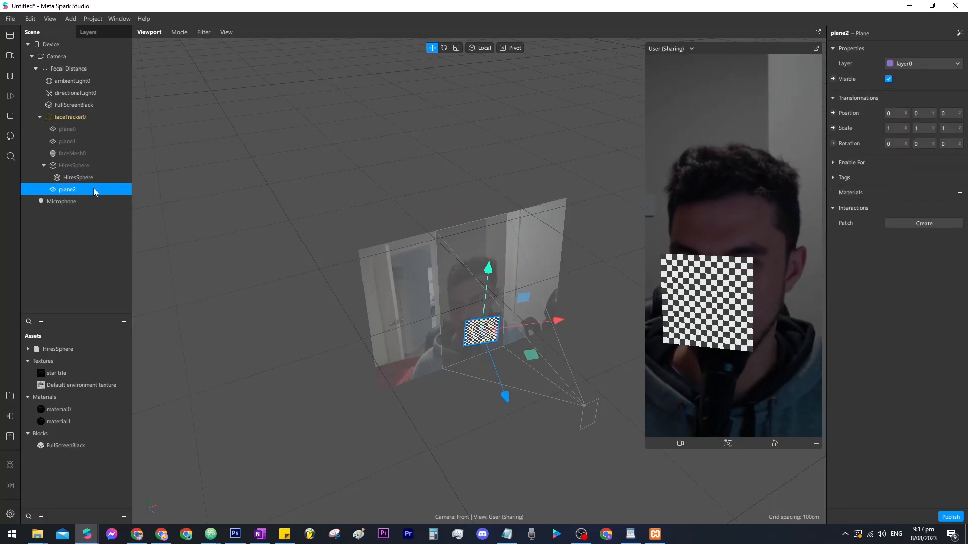
Import the fractal 1 bw image from the v6tile folder into the project's assets.
key(alt+Tab)
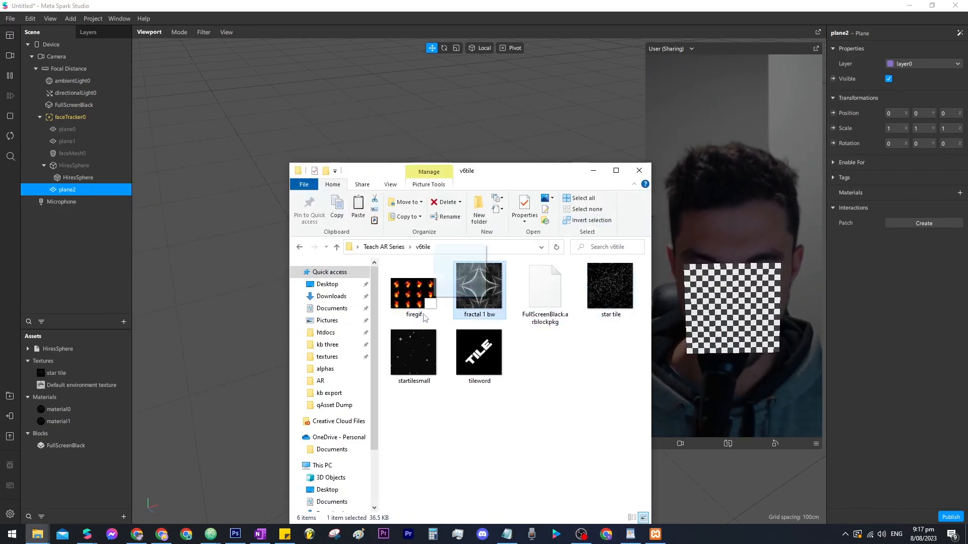
drag(54, 470, 55, 471)
click(75, 410)
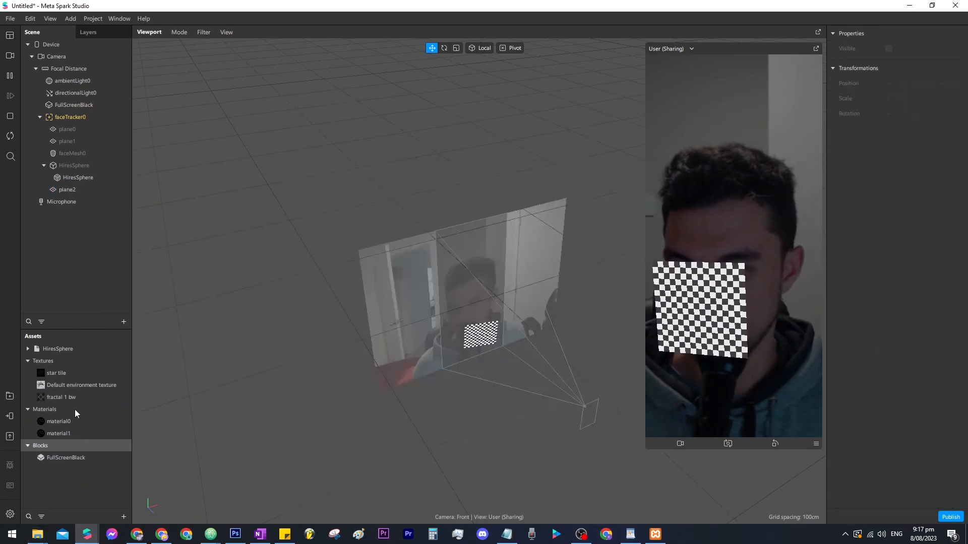
Set both the U and V tiling modes of the fractal 1 bw texture to Repeat.
click(43, 400)
scroll(917, 270, down, 5)
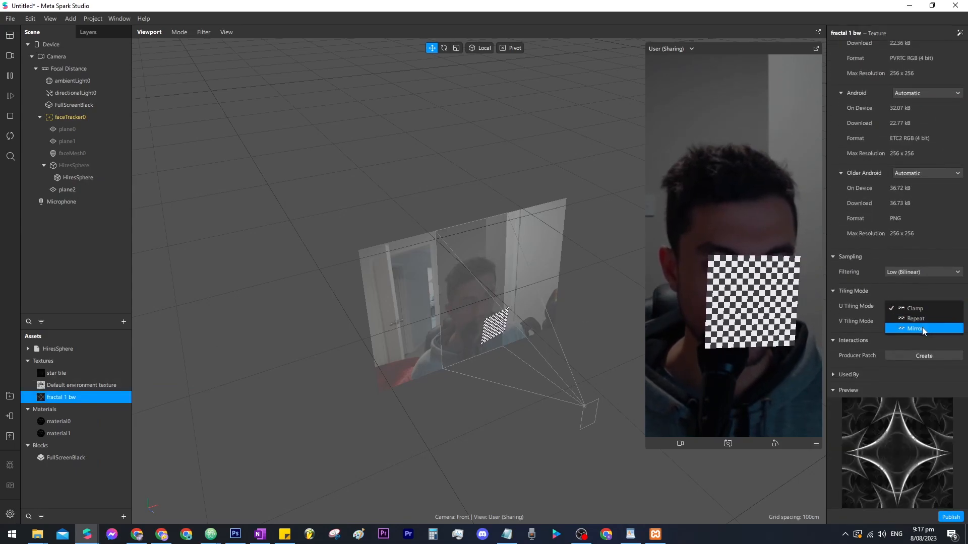
click(914, 318)
click(916, 334)
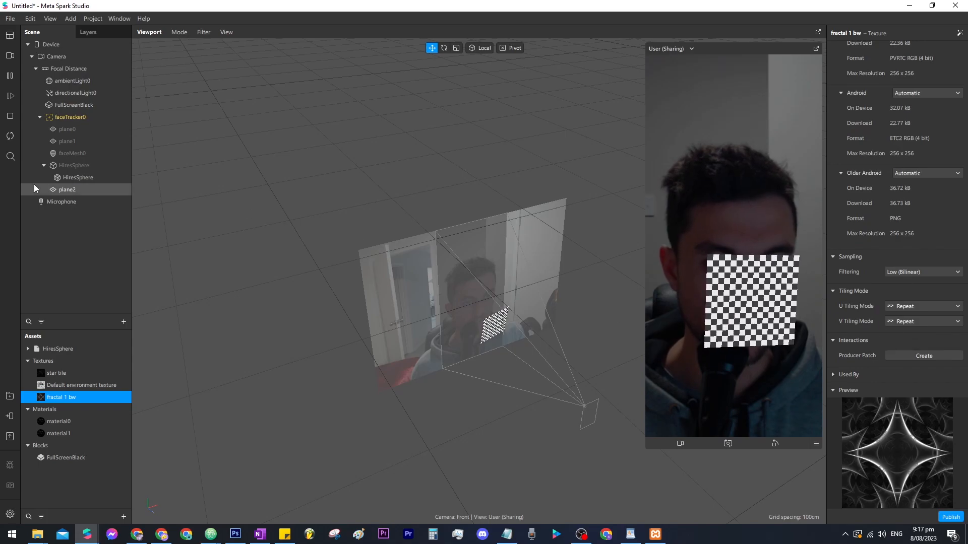
Give plane2 a new material with the Flat shader type and the fractal 1 bw texture.
click(67, 189)
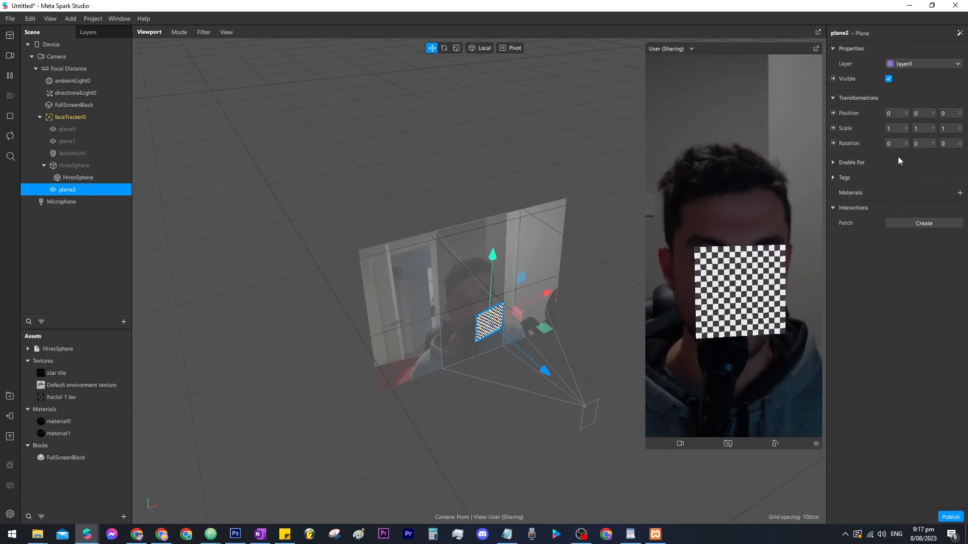
click(959, 193)
click(905, 237)
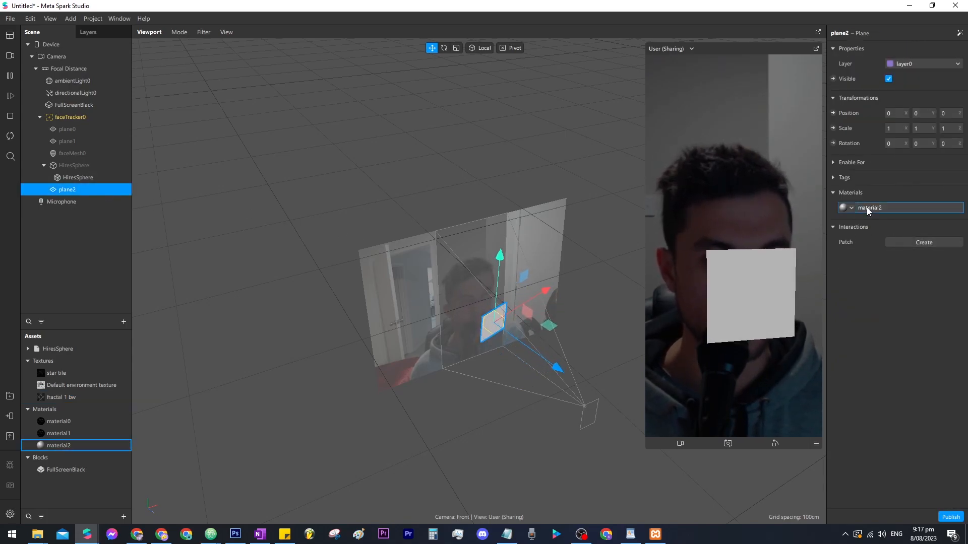
click(866, 207)
click(909, 49)
click(909, 50)
click(906, 109)
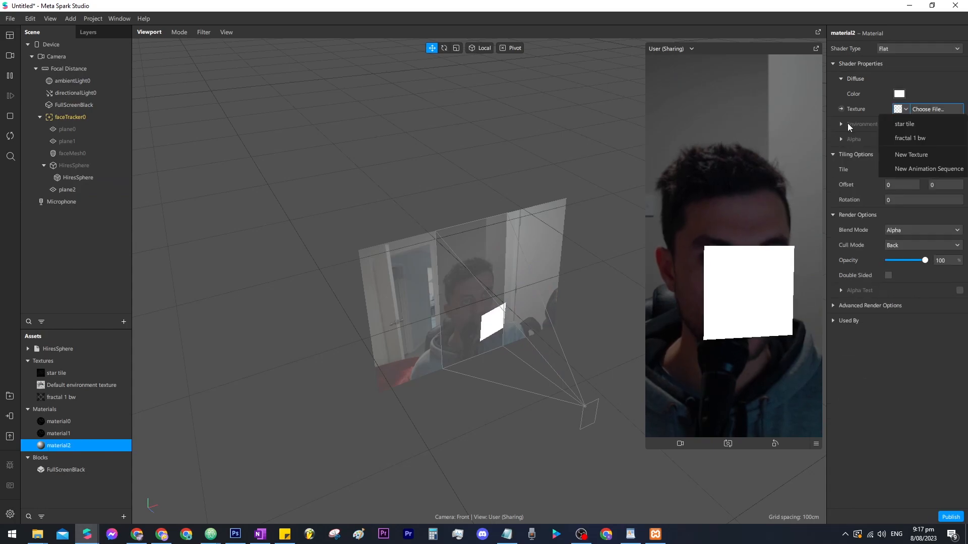
click(915, 137)
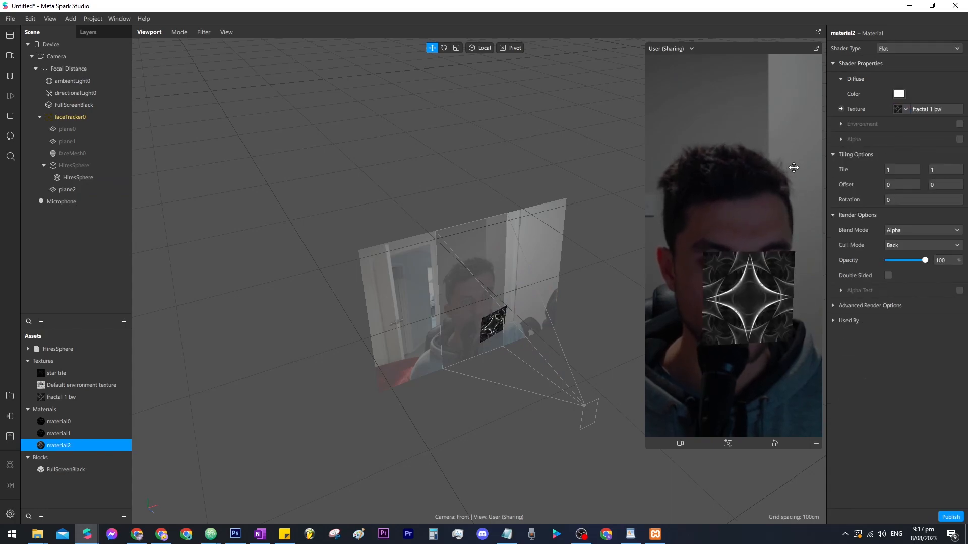
Set the tiling of material2 to 3 by 3.
click(898, 171)
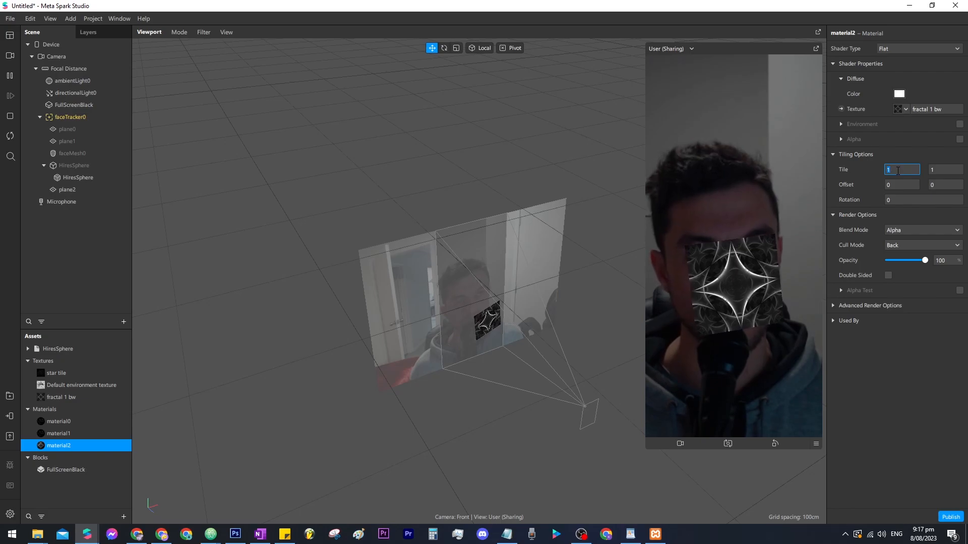
text(3)
key(Tab)
text(3)
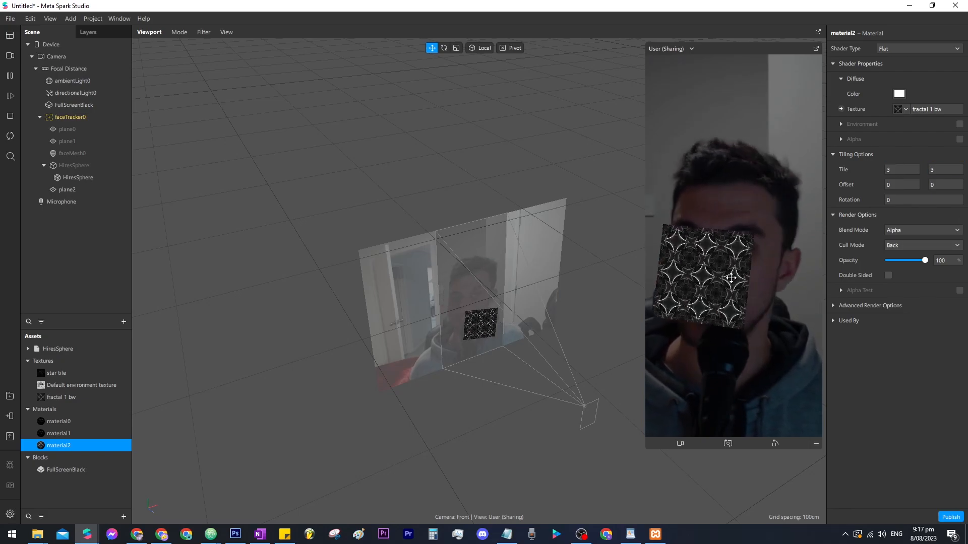
Scale plane2 up uniformly to about 1.69 on X and Y.
scroll(477, 329, up, 2)
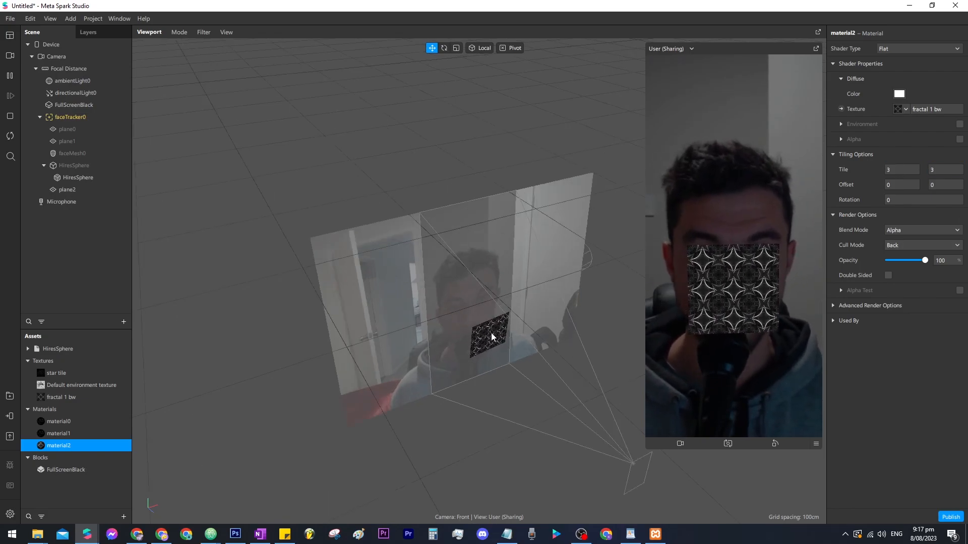
click(492, 330)
click(456, 48)
drag(524, 297, 559, 275)
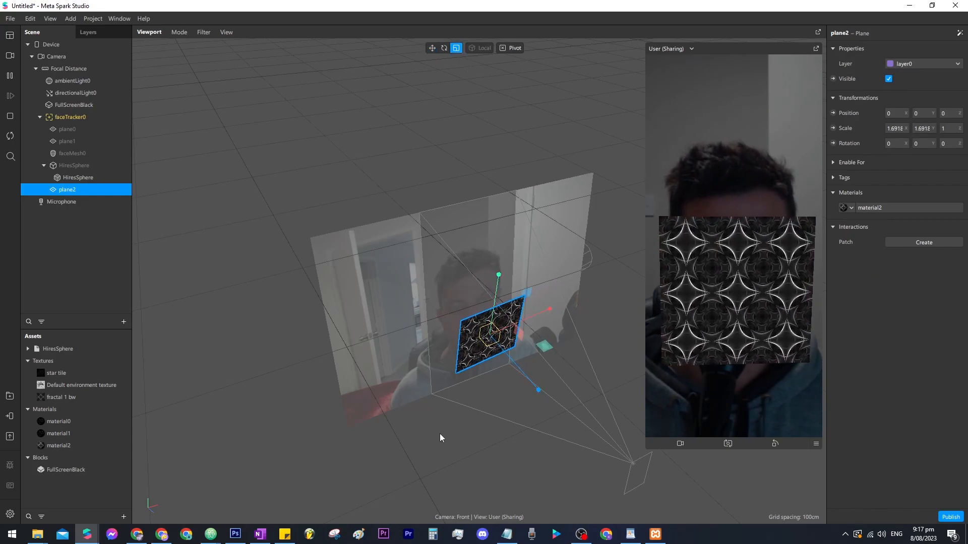
drag(443, 425, 388, 421)
Create a patch for material2's diffuse texture and move it aside to leave room for other patches.
click(869, 207)
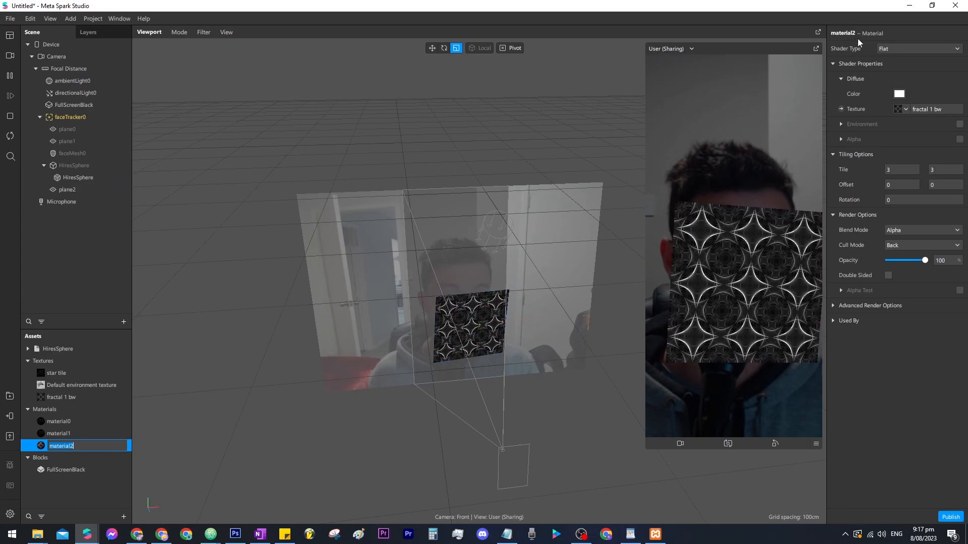
click(842, 109)
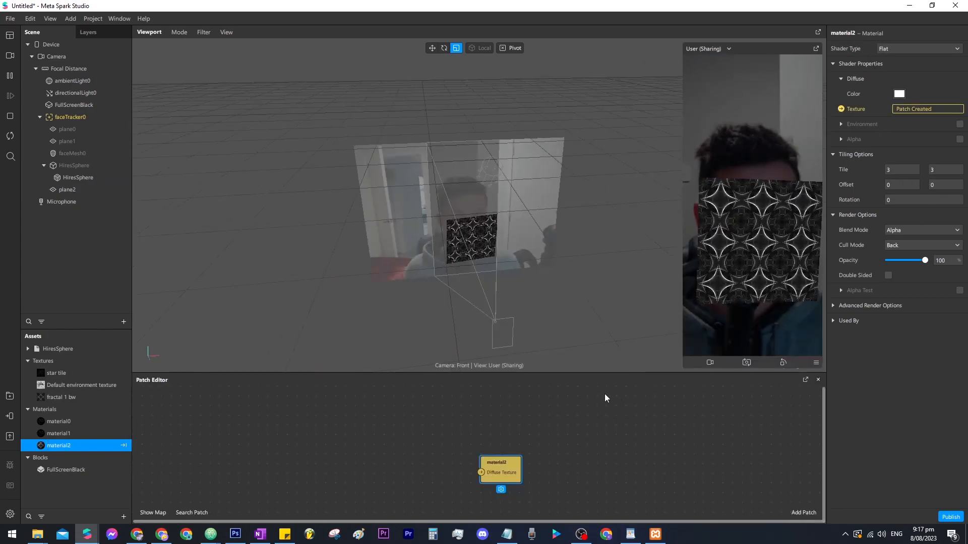
drag(488, 477, 584, 455)
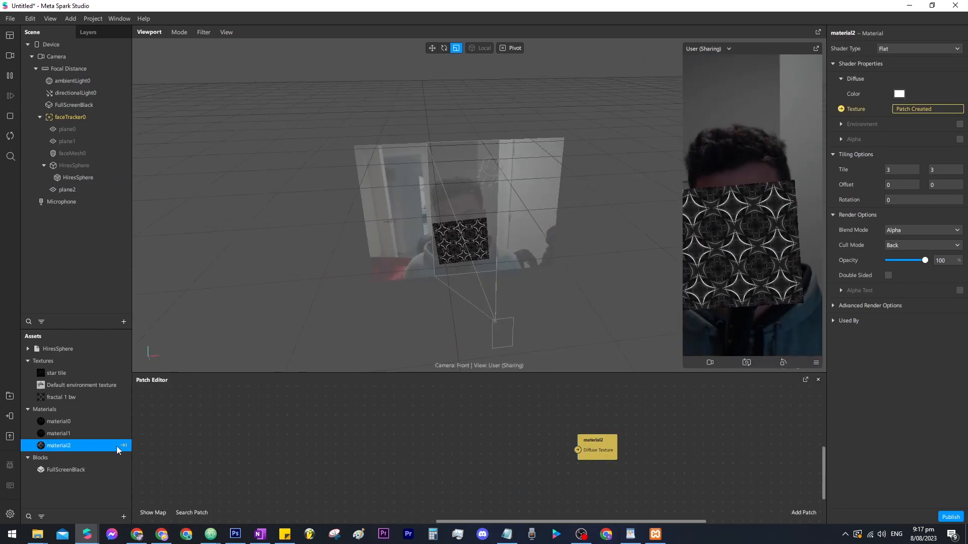
Bring the fractal 1 bw texture into the patch graph and feed its output into a new Texture Transform patch.
drag(59, 399, 370, 453)
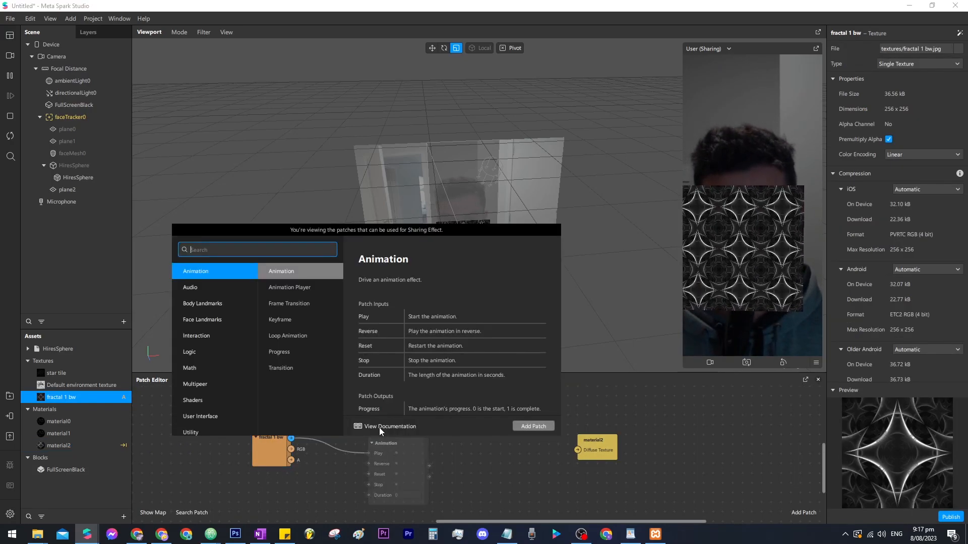
text(text)
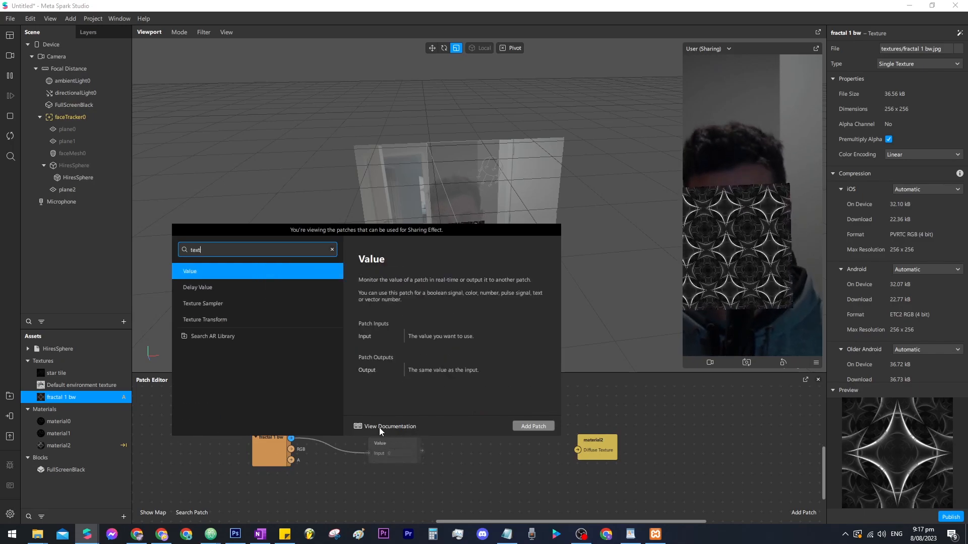
double_click(241, 320)
Add a 2D Transform Pack patch feeding the Transform input of the Texture Transform.
drag(372, 461, 351, 490)
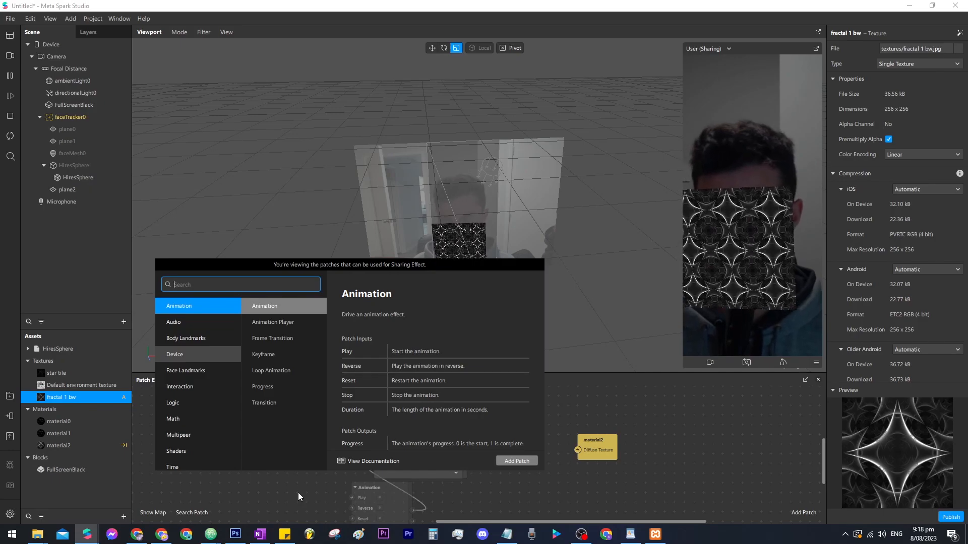
text(text)
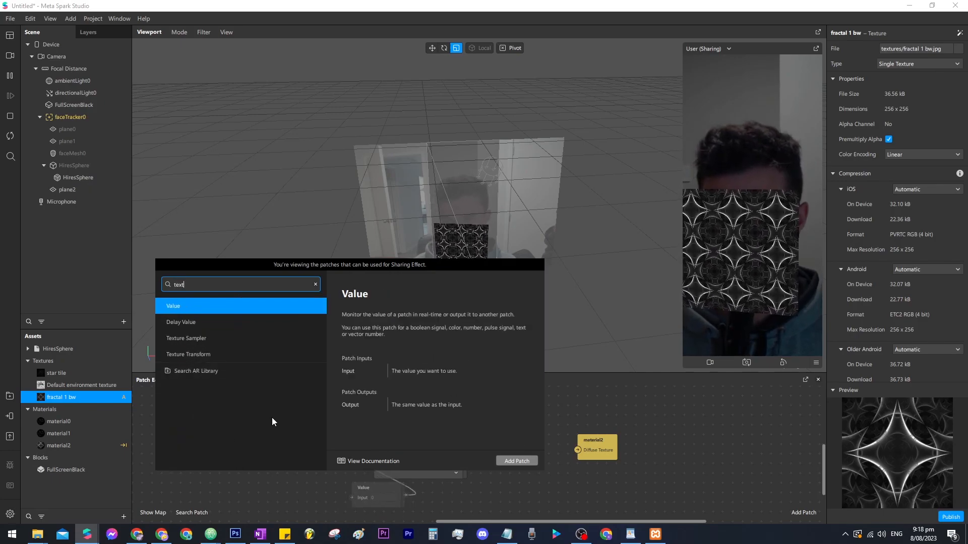
key(ctrl+a)
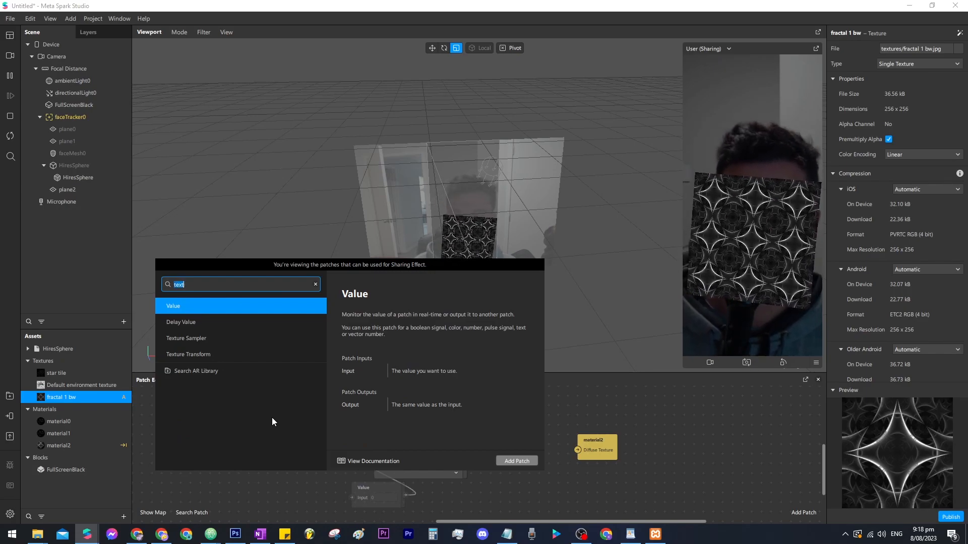
text(2d)
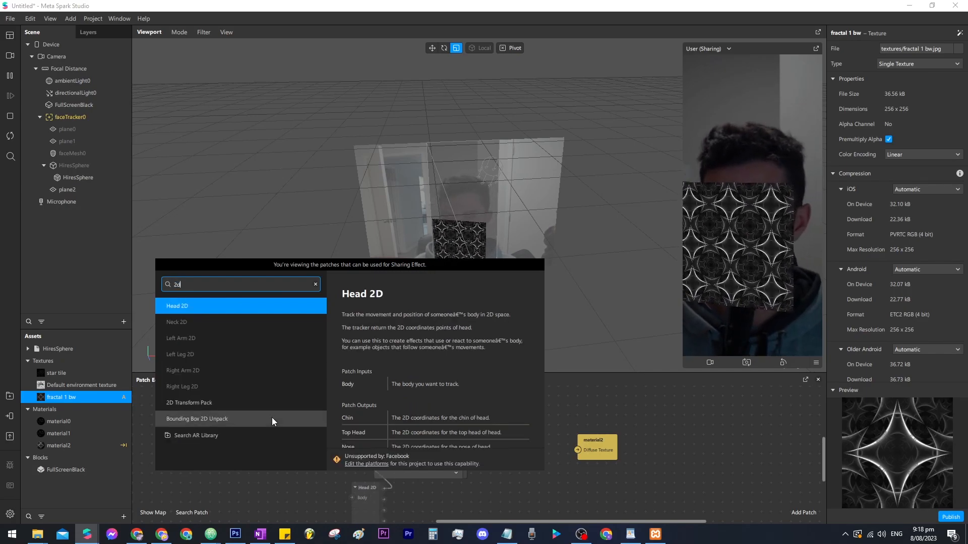
double_click(217, 409)
Arrange the texture patches and connect the Texture Transform output to material2's Diffuse Texture.
drag(386, 488, 272, 479)
drag(221, 408, 578, 450)
click(524, 437)
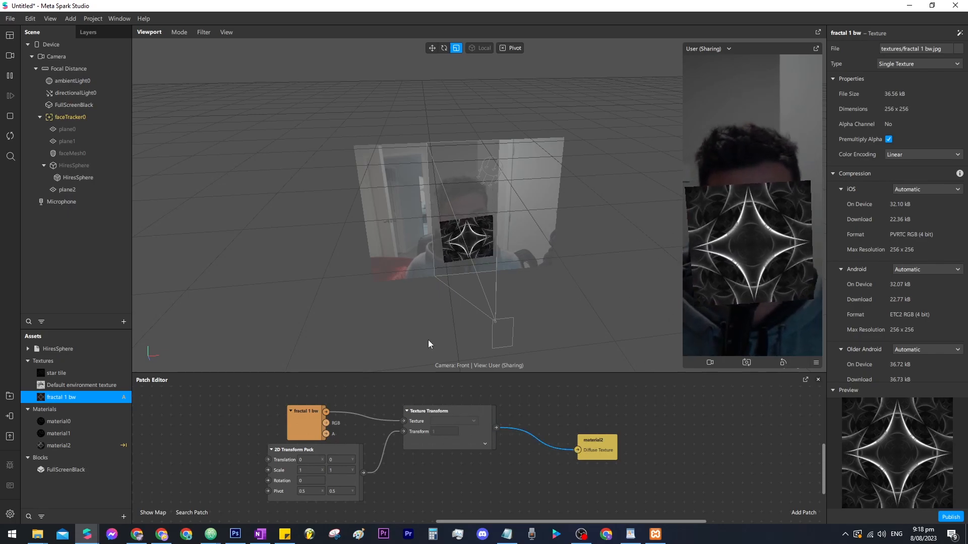
Set the 2D Transform Pack's scale to 0.5 on both axes.
double_click(310, 471)
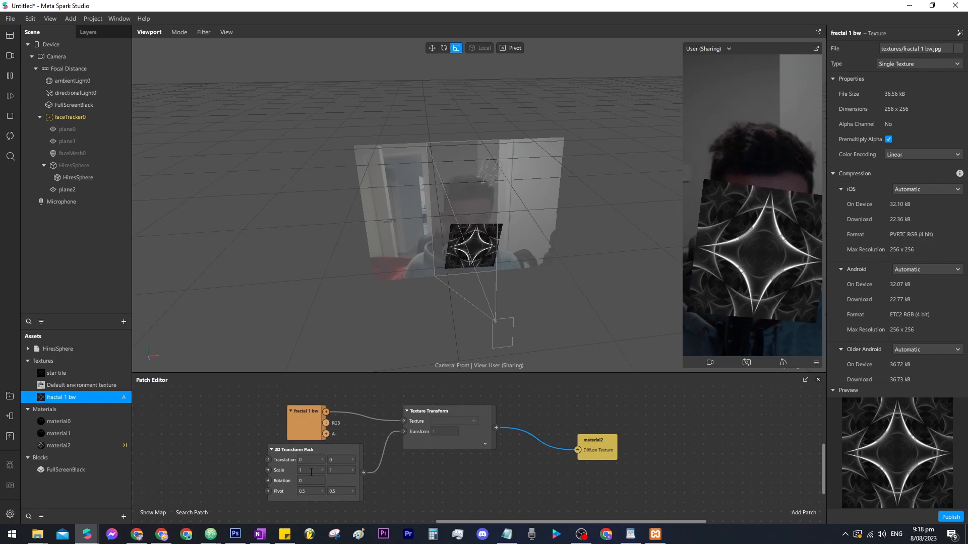
text(0)
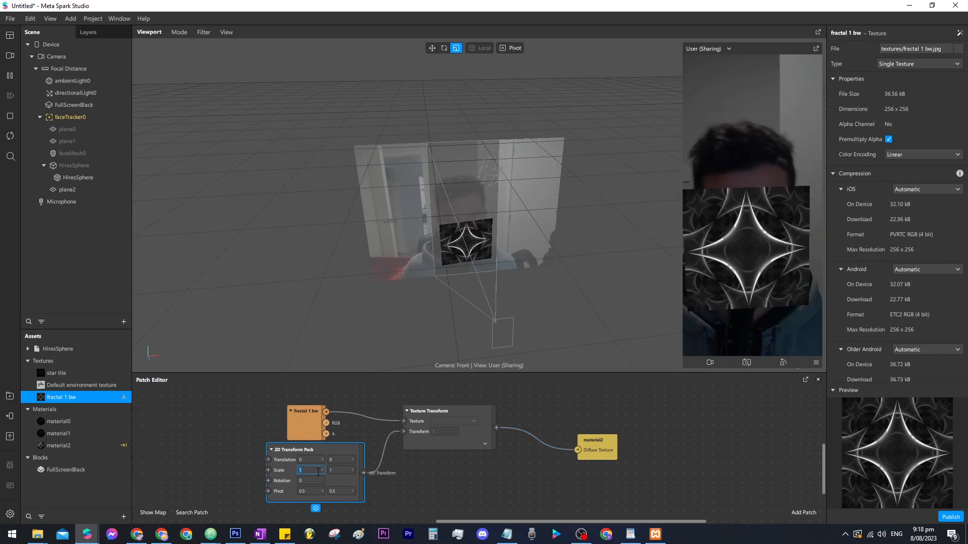
text(.5)
key(Return)
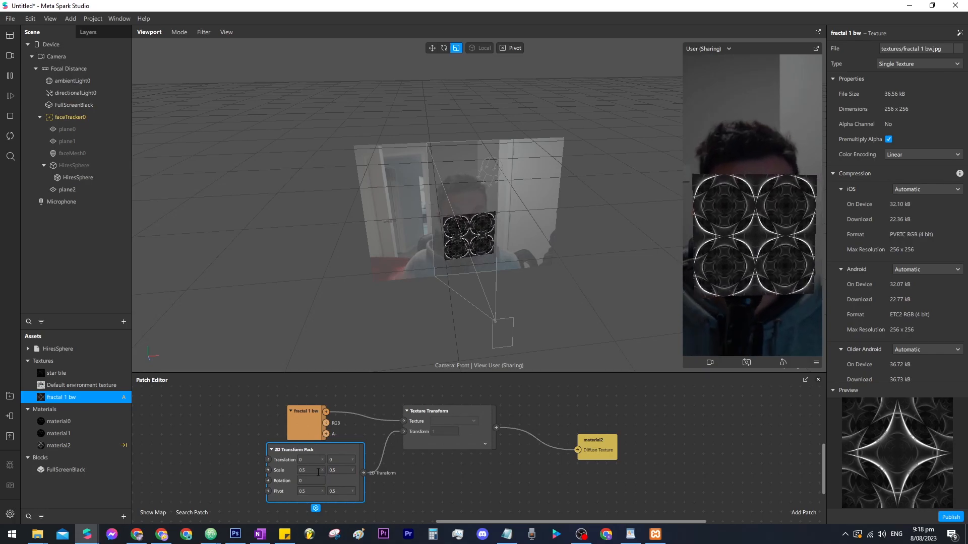
Shift the existing patches to make room and add a Loop Animation patch before them.
drag(226, 416, 585, 459)
drag(492, 434, 608, 434)
click(352, 429)
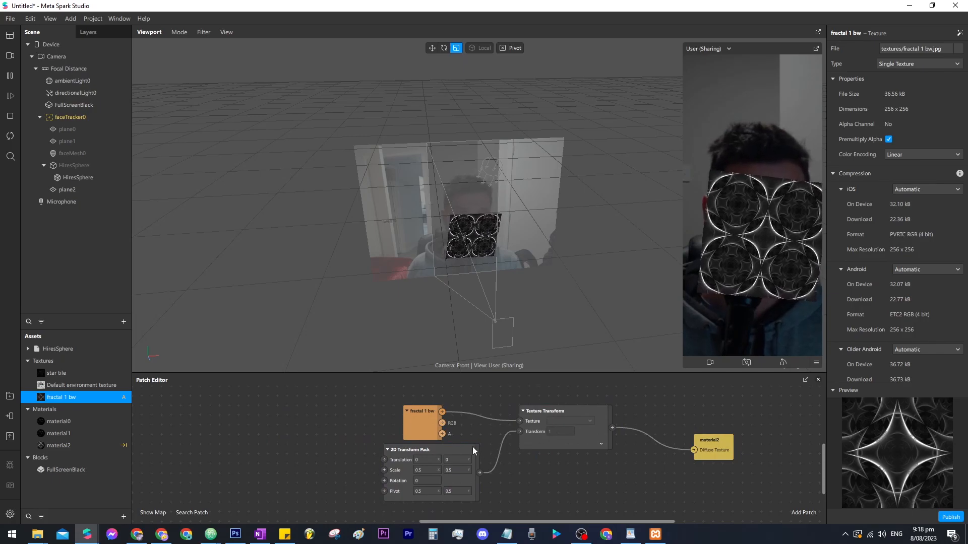
middle_drag(295, 434, 347, 434)
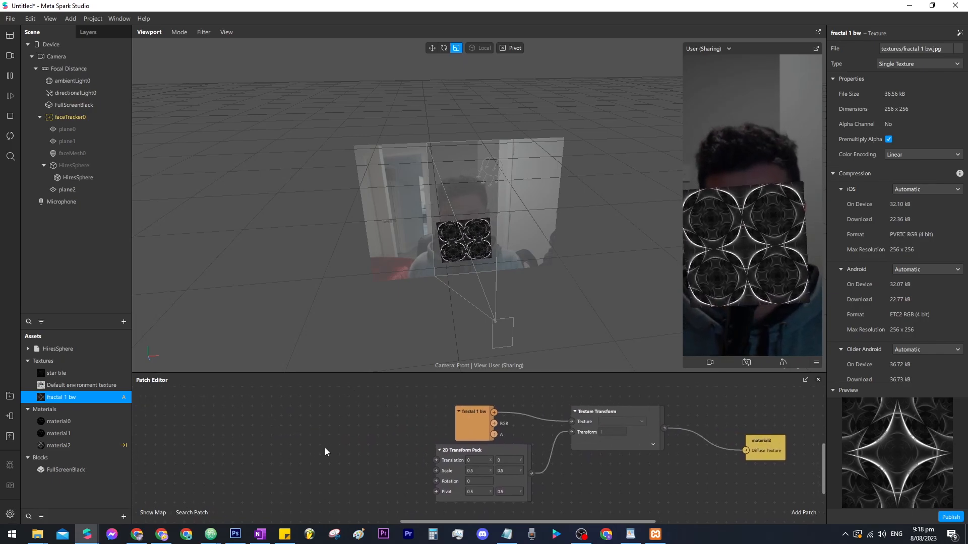
double_click(184, 457)
text(loop)
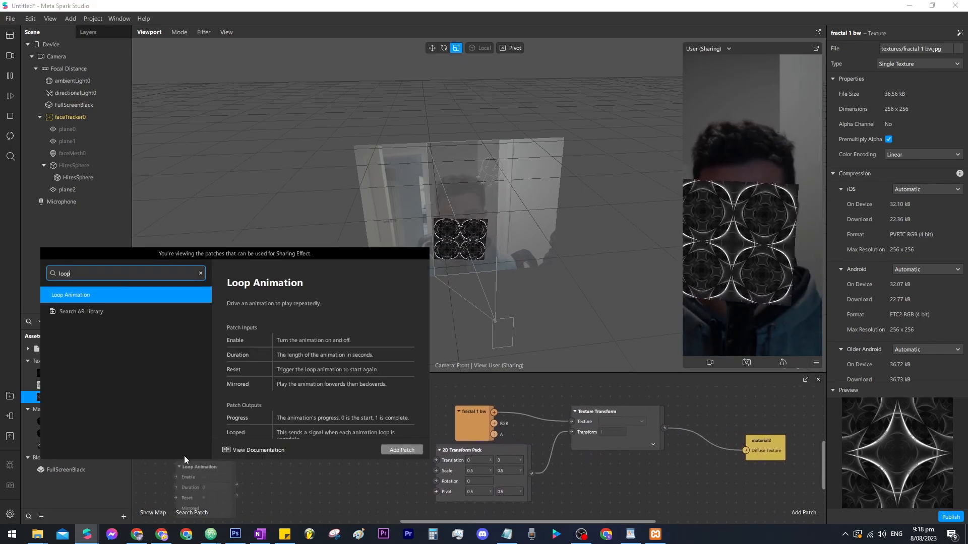
key(Return)
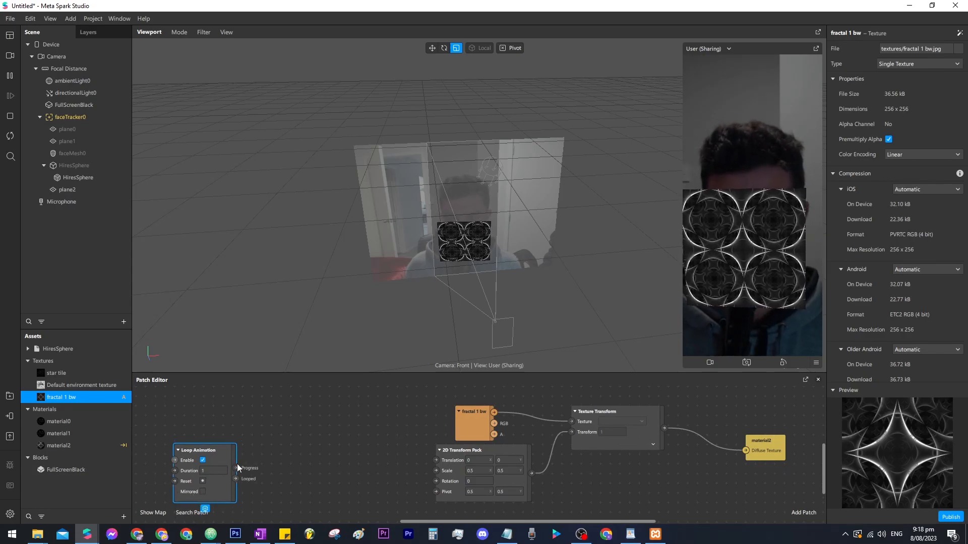
Drive the 2D Transform Pack's scale from the loop's progress through a two-component Transition patch, and make the loop mirrored.
drag(236, 467, 436, 471)
text(trans)
key(Return)
click(335, 491)
click(354, 487)
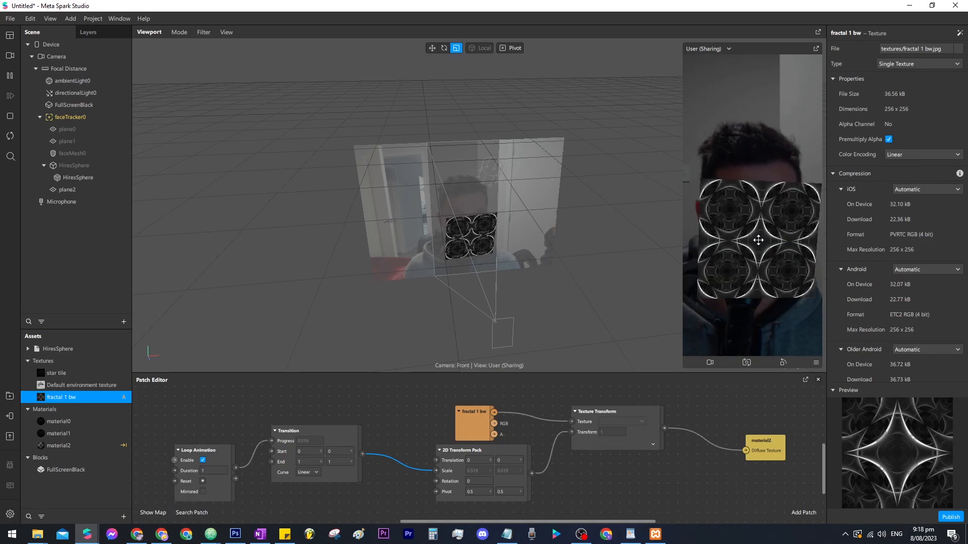
click(204, 492)
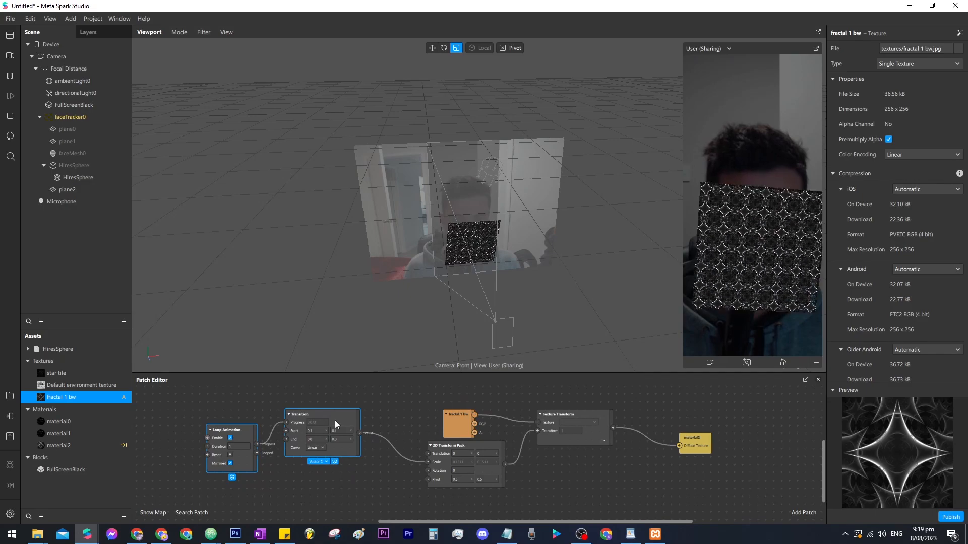
Rearrange the Loop Animation and Transition patches and duplicate the Loop Animation.
drag(335, 419, 346, 400)
click(279, 412)
drag(251, 420, 235, 419)
key(ctrl+d)
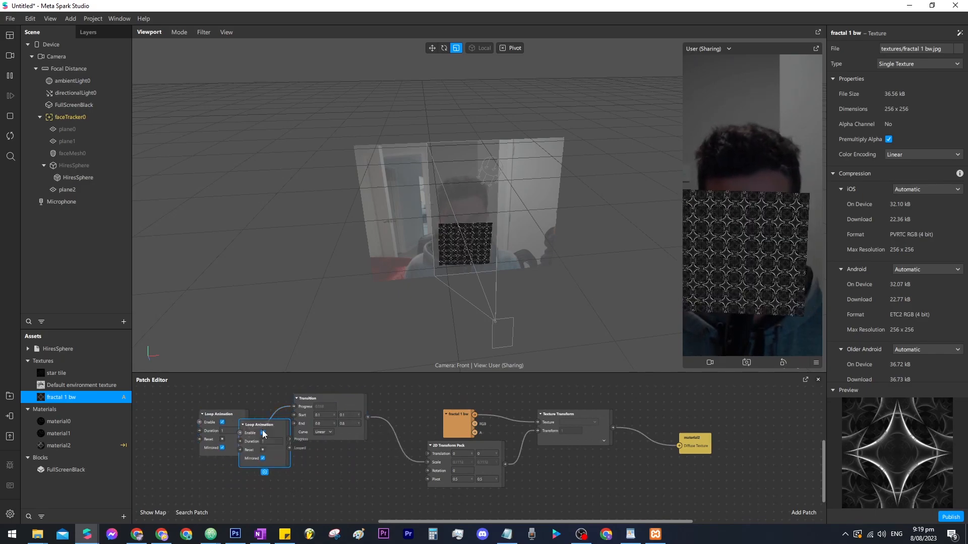
Attach a new Transition patch to the duplicated loop's progress and set its value type to Number.
drag(282, 478, 310, 474)
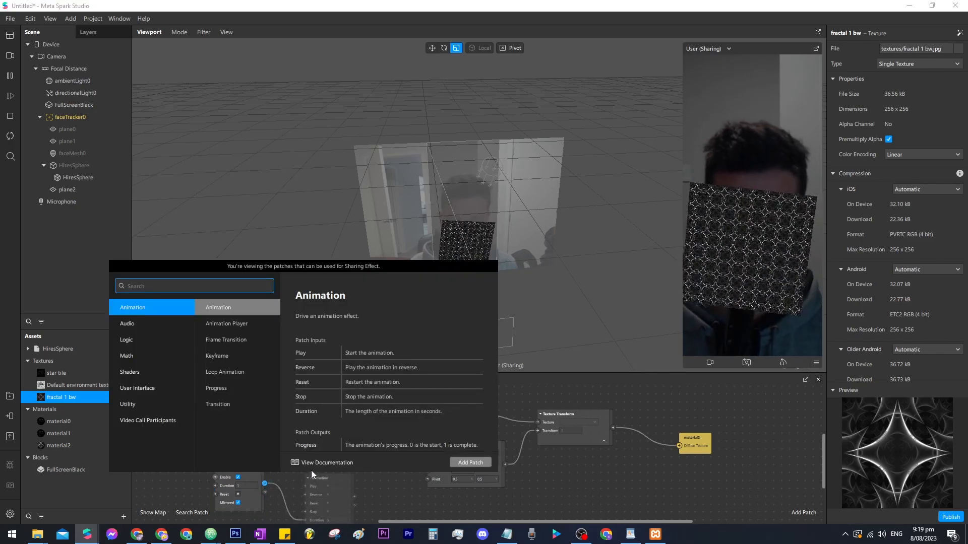
text(transition)
key(Return)
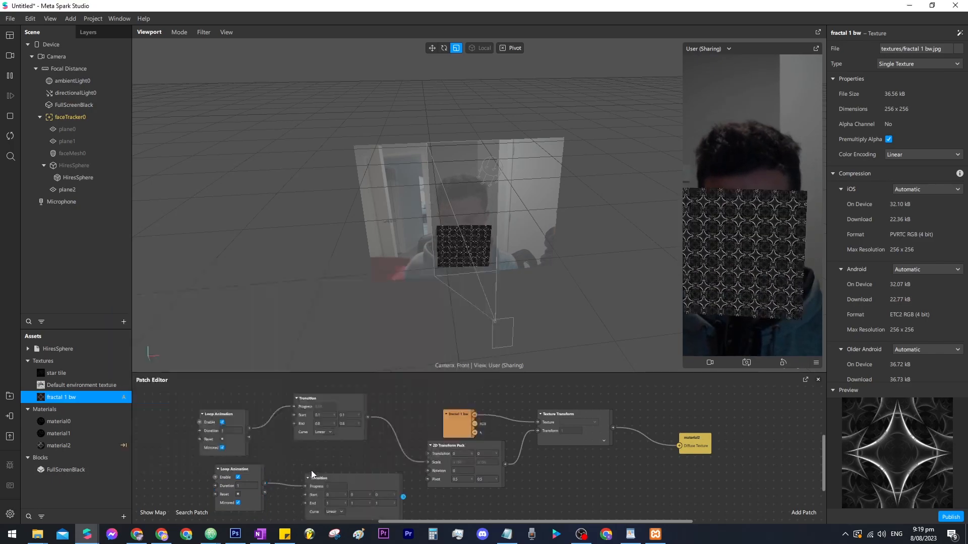
drag(358, 468, 358, 450)
click(349, 503)
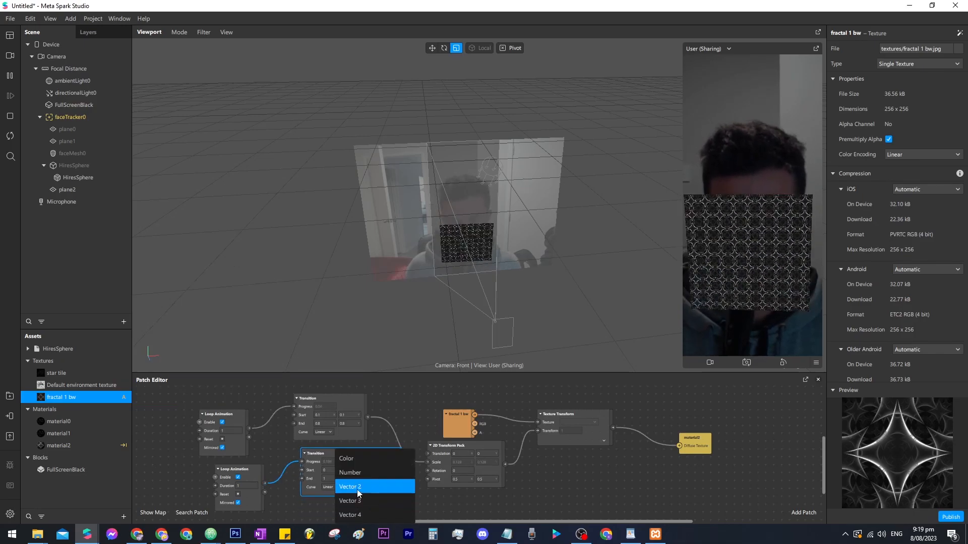
click(360, 474)
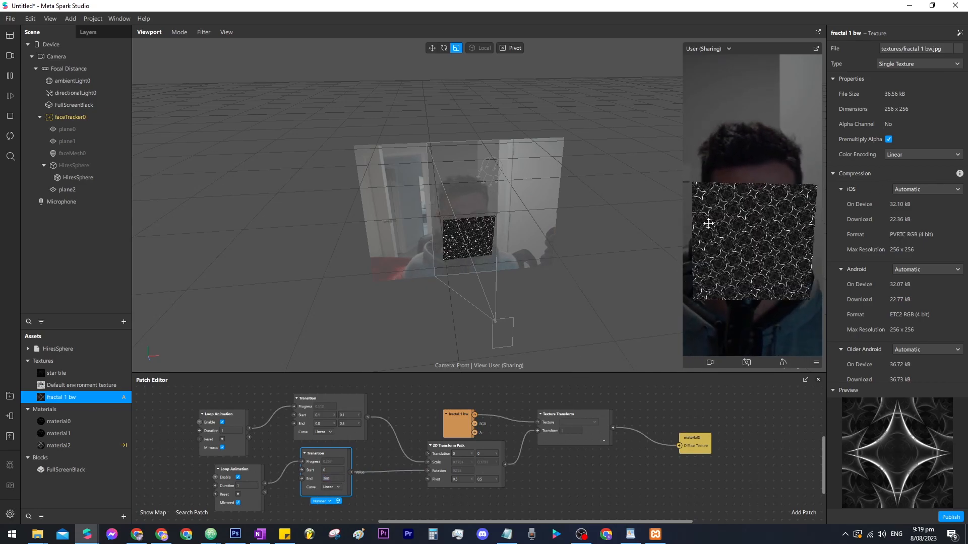
Turn off mirroring on the duplicated Loop Animation and set its duration to 5 seconds.
click(239, 503)
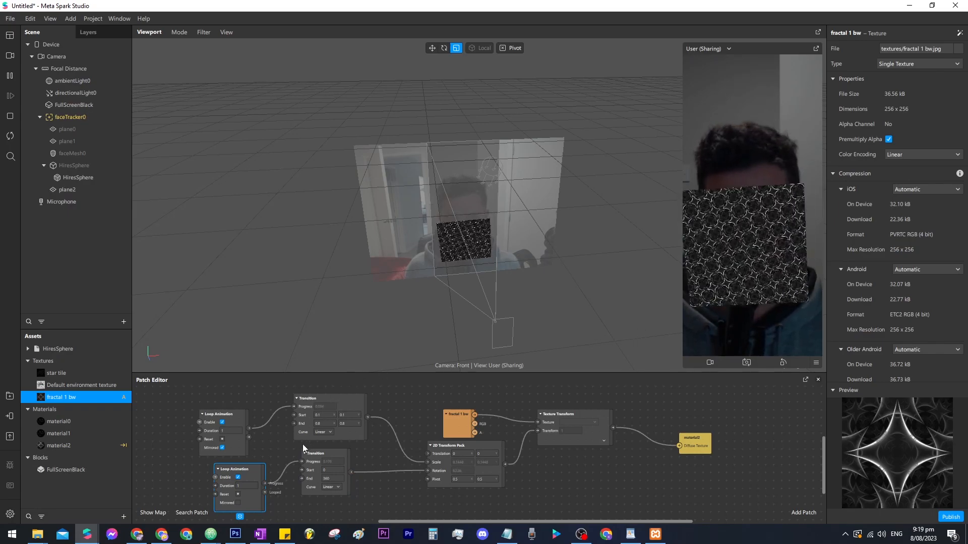
text(5)
key(Return)
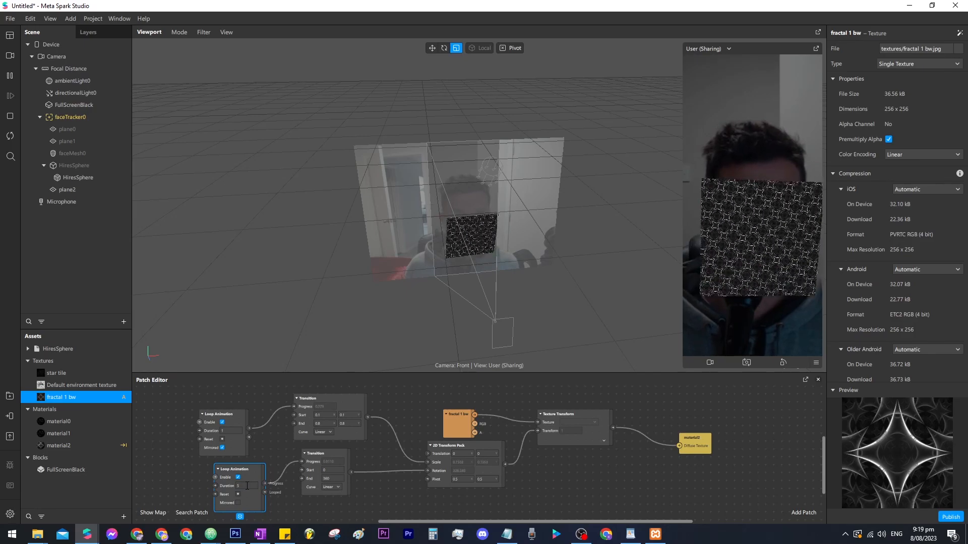
Set the duration of the mirrored Loop Animation that drives the texture scale to 3 seconds.
click(233, 432)
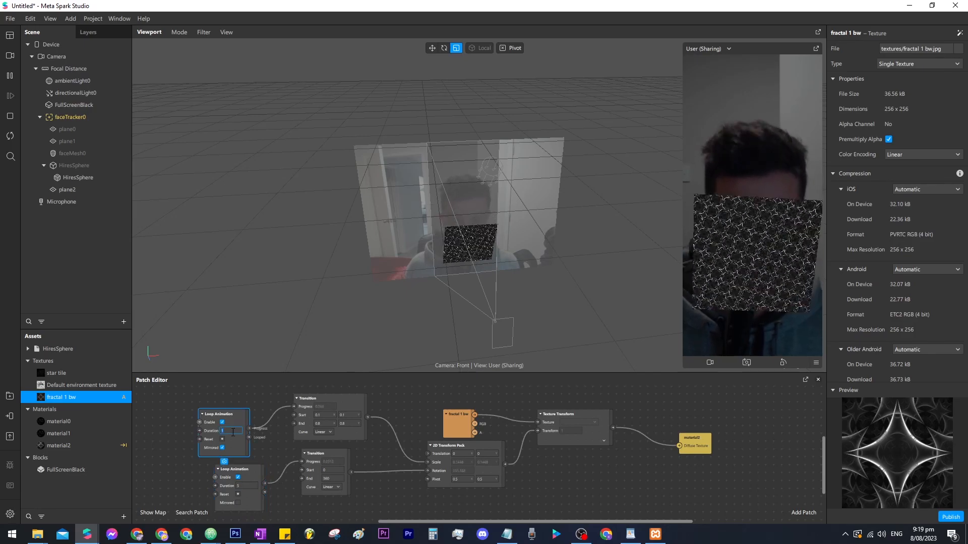
text(3)
key(Return)
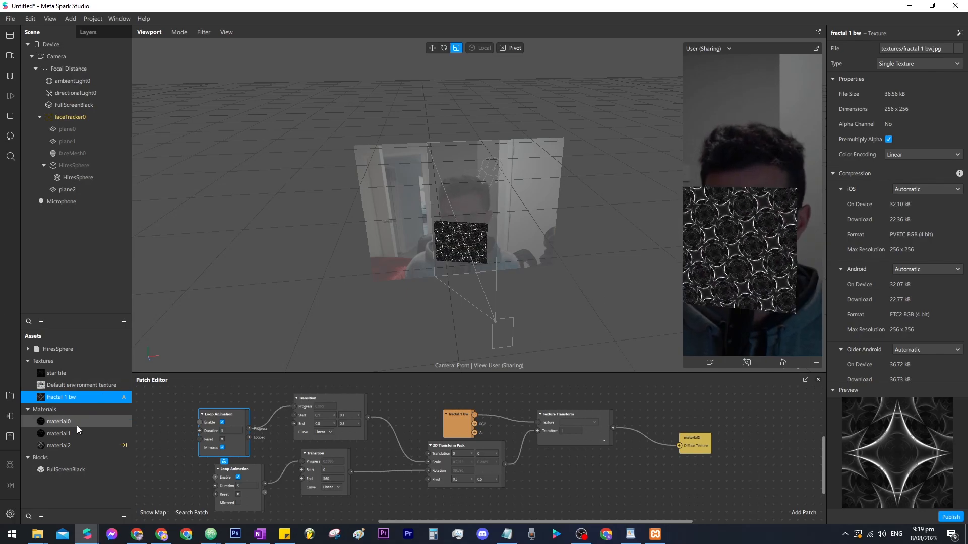
Set the blend mode of material2 to Screen.
double_click(74, 443)
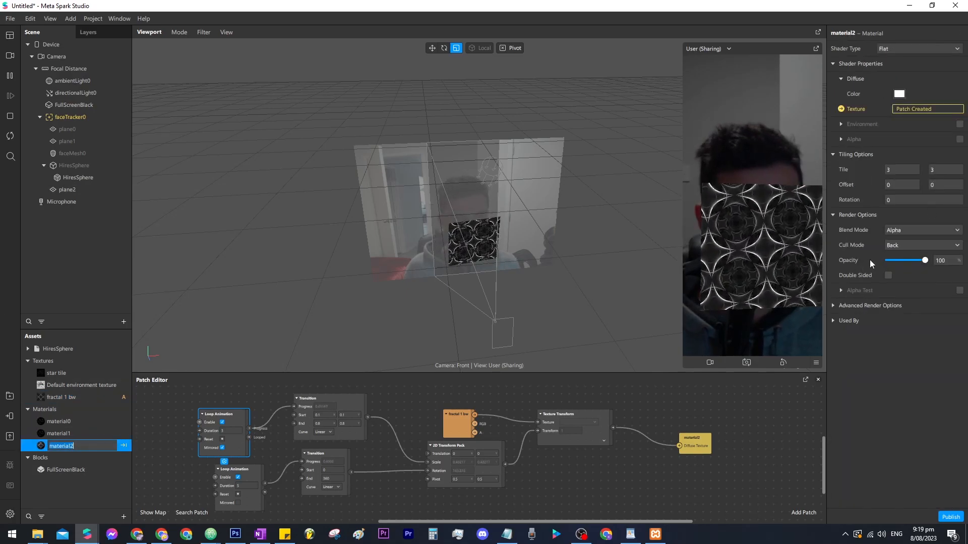
click(898, 232)
click(910, 290)
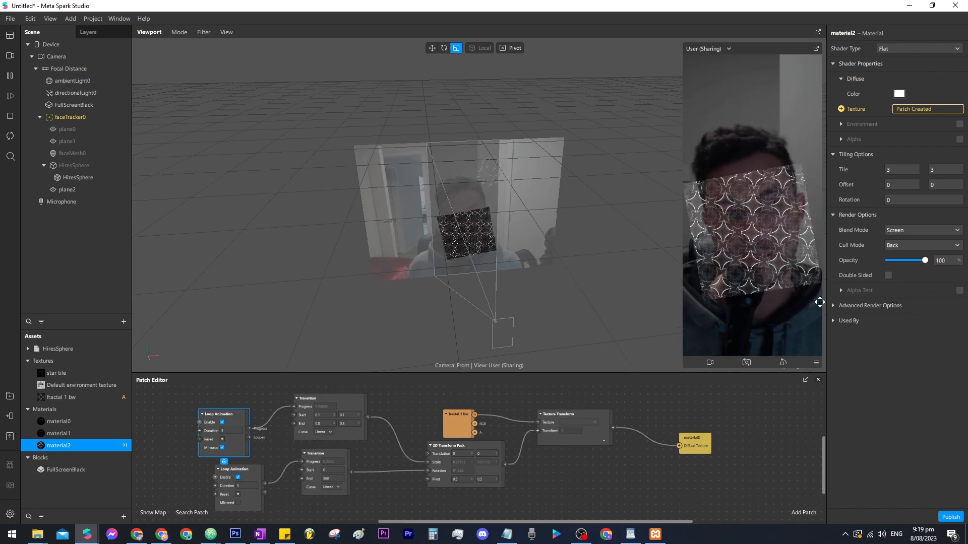
Bring faceTracker0 into the patch graph and attach a Mouth Open patch to its face output.
drag(406, 496, 506, 485)
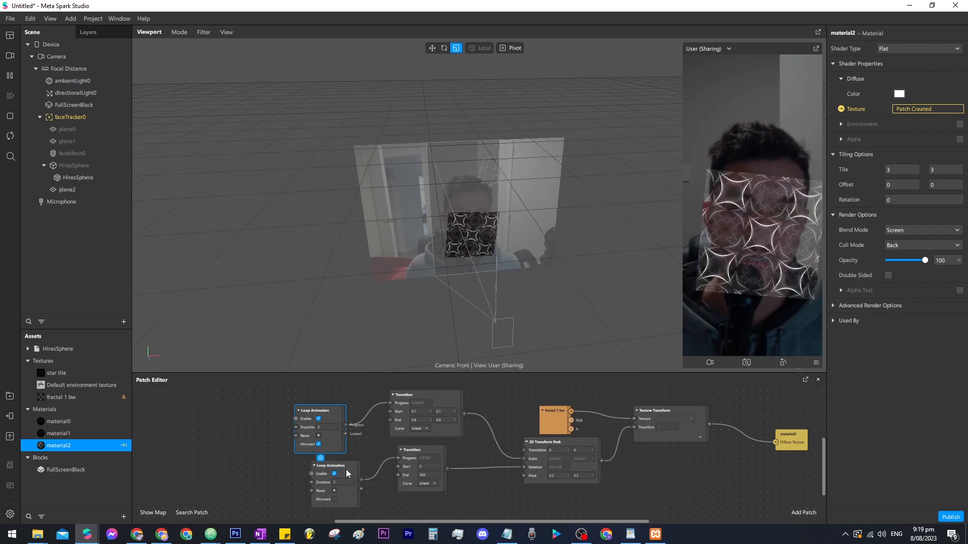
drag(447, 495, 534, 494)
drag(272, 437, 341, 451)
drag(53, 117, 249, 431)
drag(325, 441, 336, 400)
text(open)
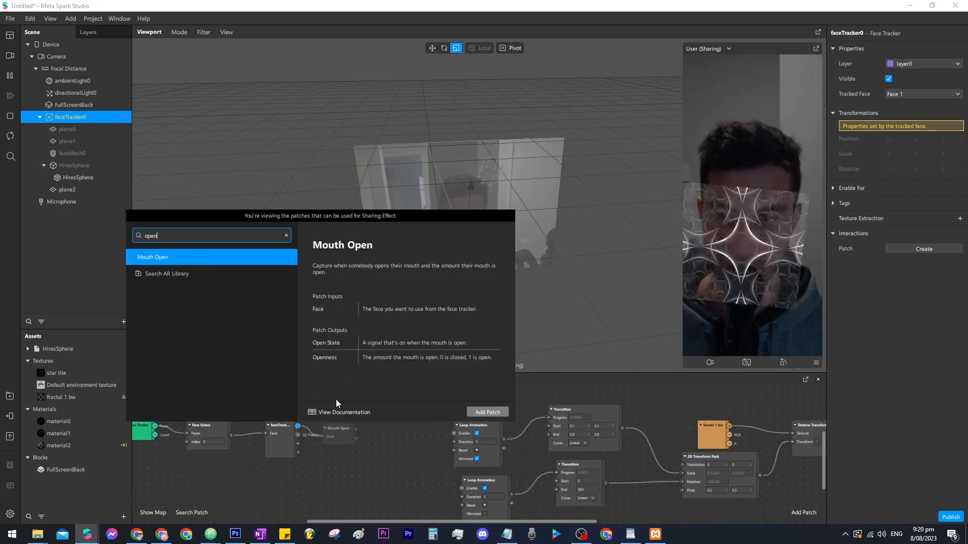
key(Return)
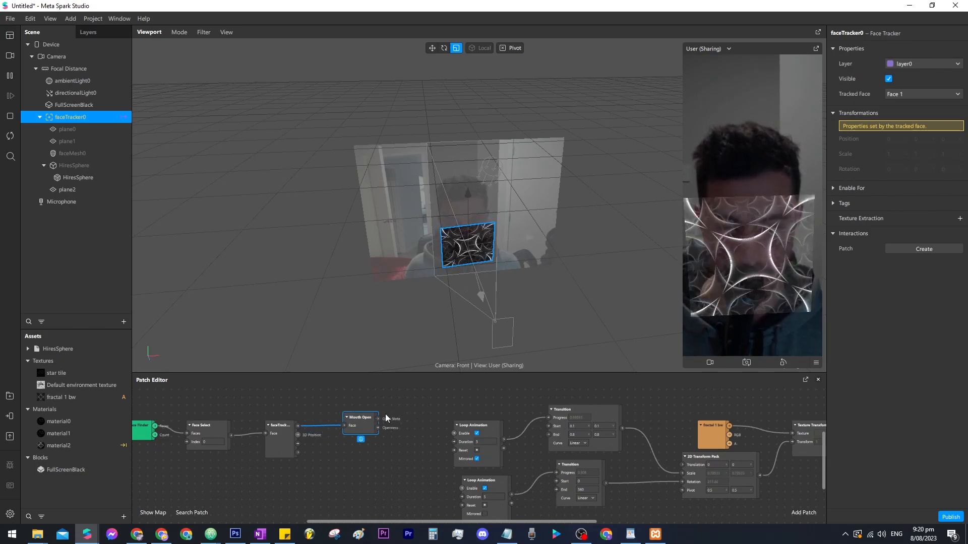
Drive the scale Transition's progress from Mouth Open's openness and disconnect the 2D Transform Pack's rotation input.
drag(377, 428, 549, 417)
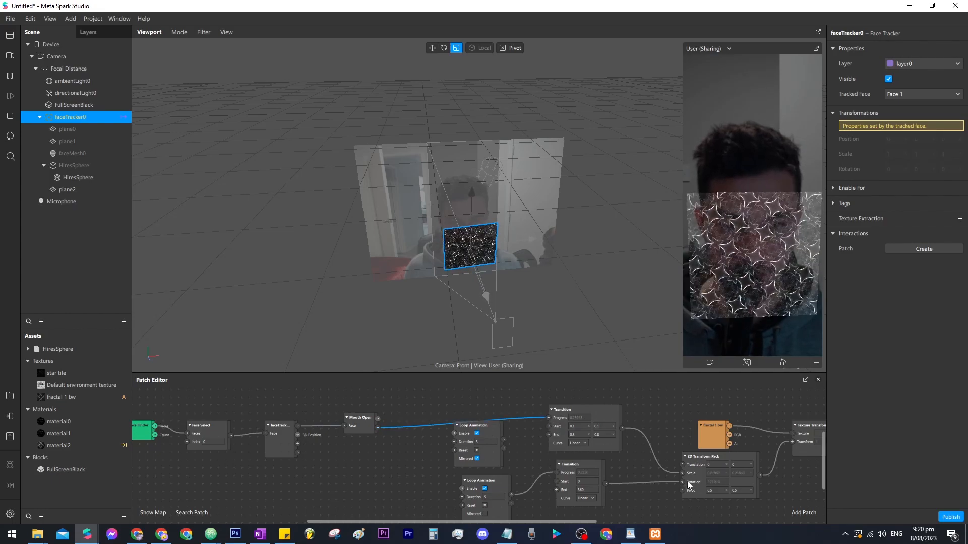
drag(681, 482, 682, 482)
click(646, 498)
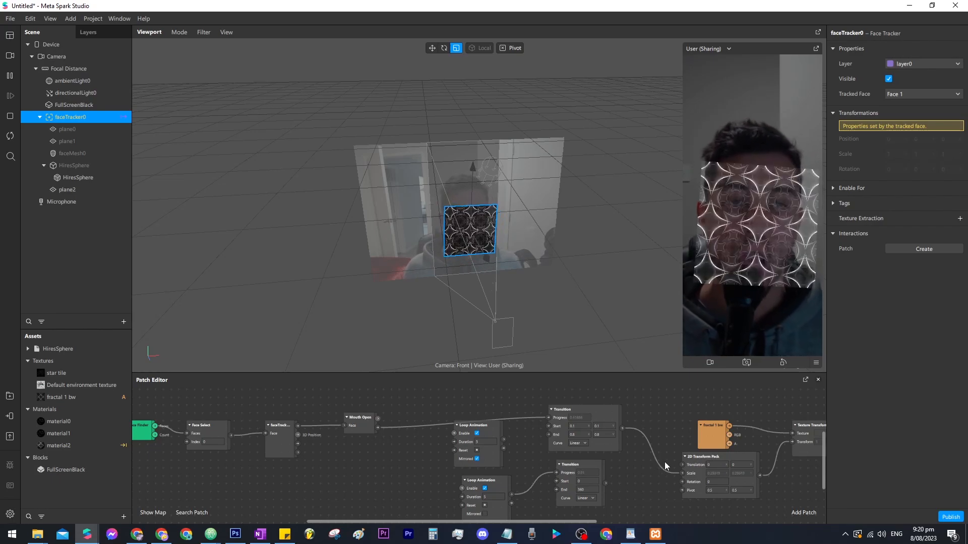
middle_drag(666, 470, 690, 467)
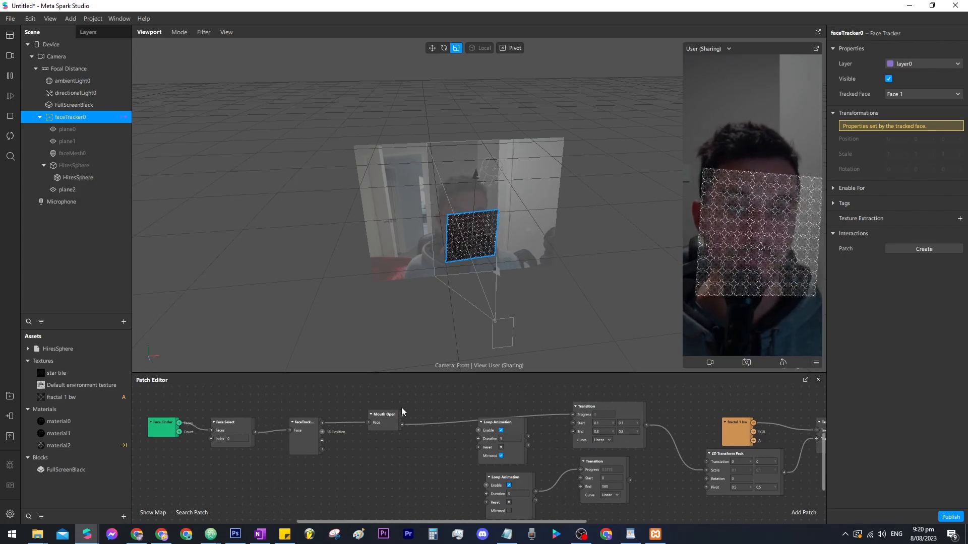
middle_drag(418, 457, 437, 457)
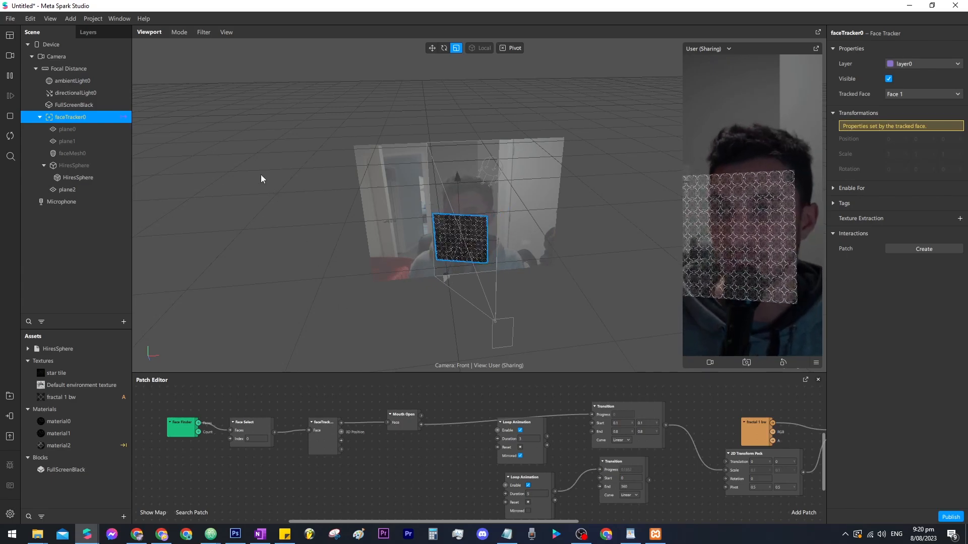
Make the HiresSphere object visible and assign material2 to its mesh.
click(86, 168)
click(888, 79)
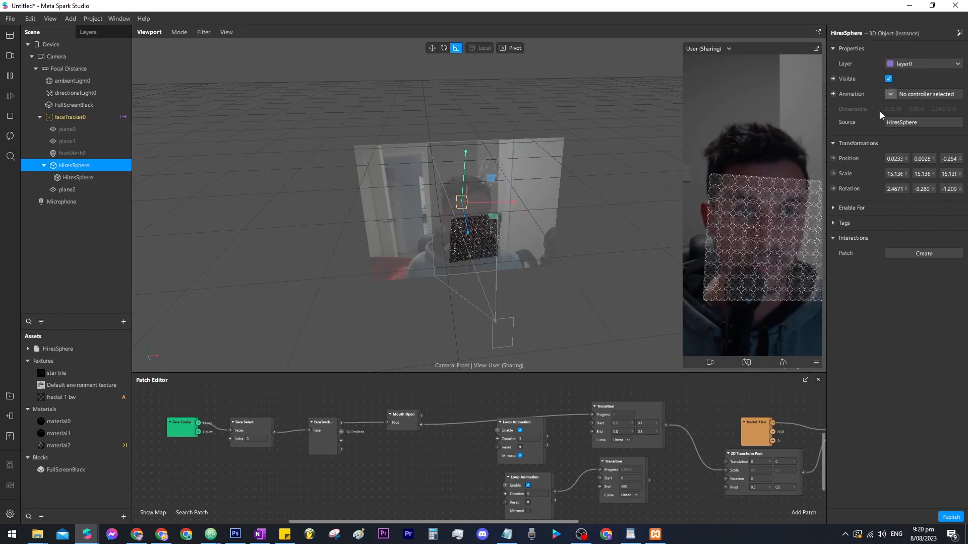
click(78, 178)
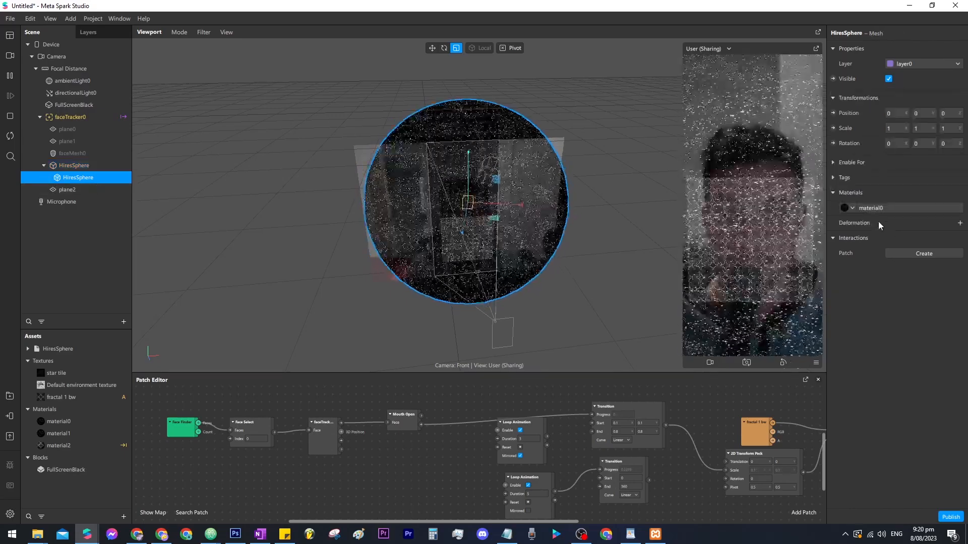
click(852, 207)
click(877, 265)
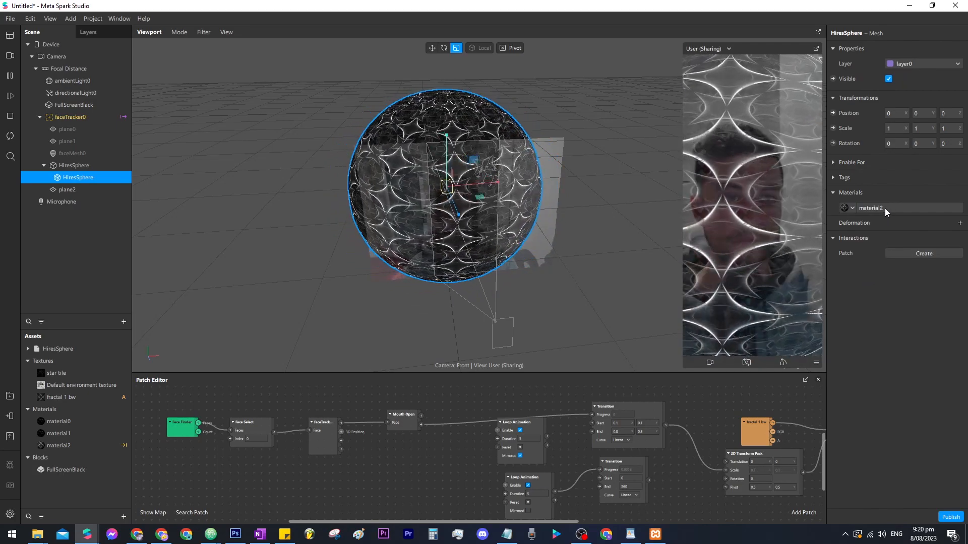
Make material2 double-sided and adjust its advanced render options.
click(884, 208)
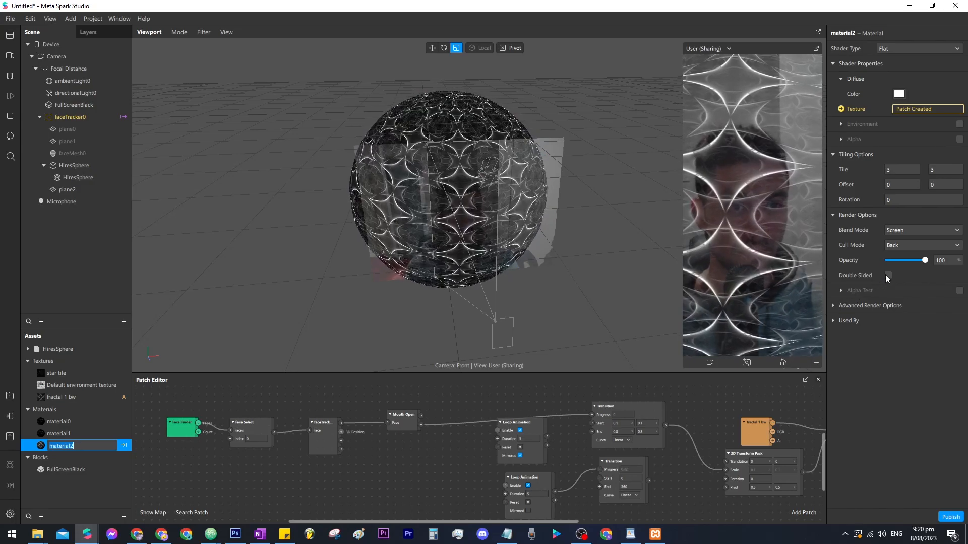
click(888, 276)
click(834, 305)
click(888, 336)
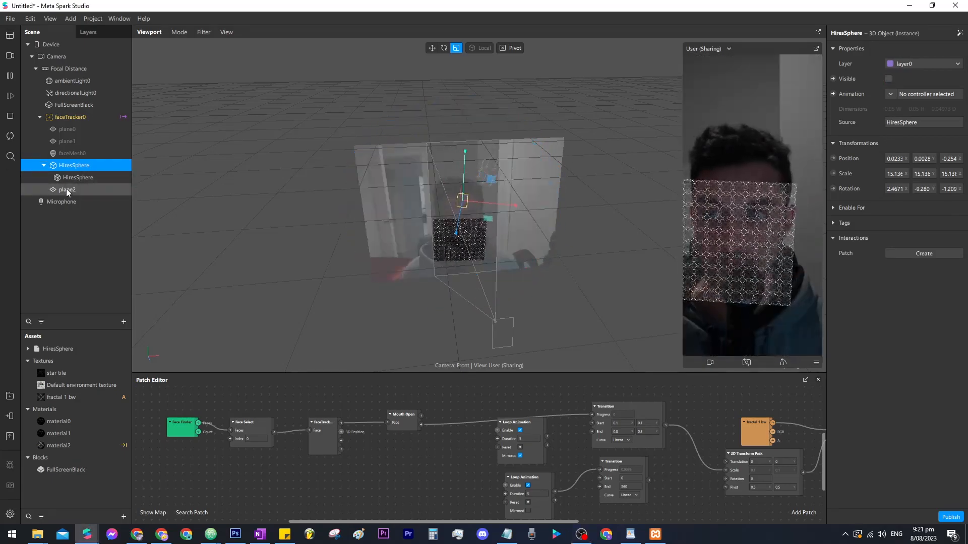
Hide plane2, make faceMesh0 visible and assign material2 to it.
click(67, 190)
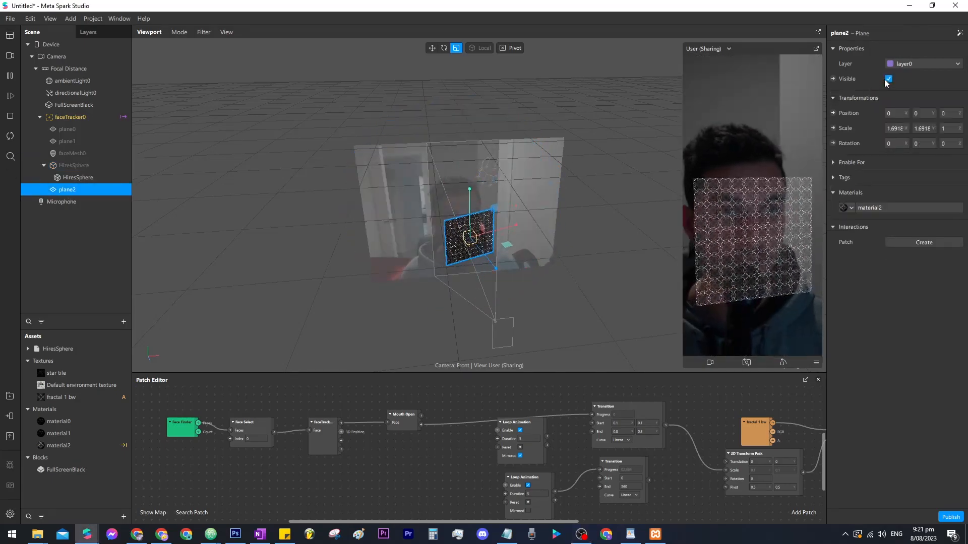
click(72, 154)
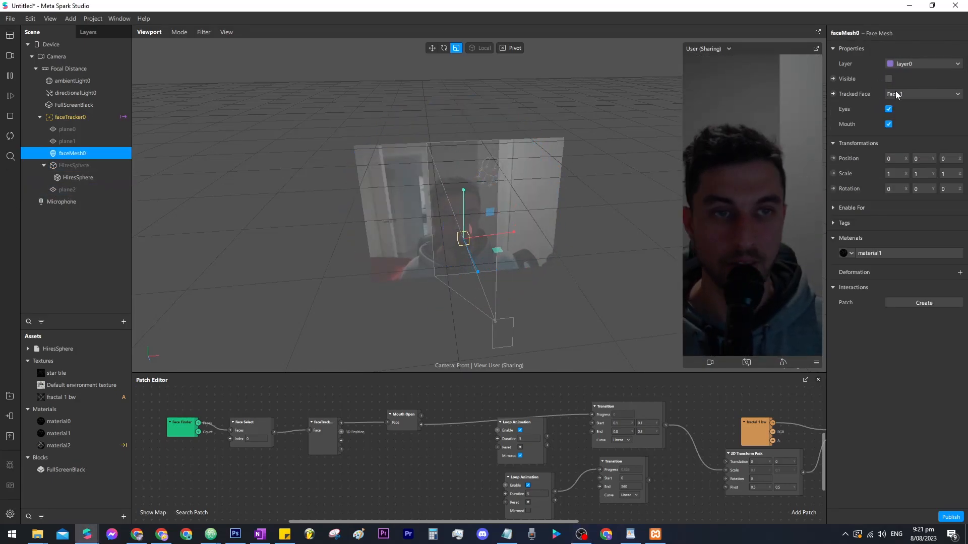
click(889, 80)
click(849, 254)
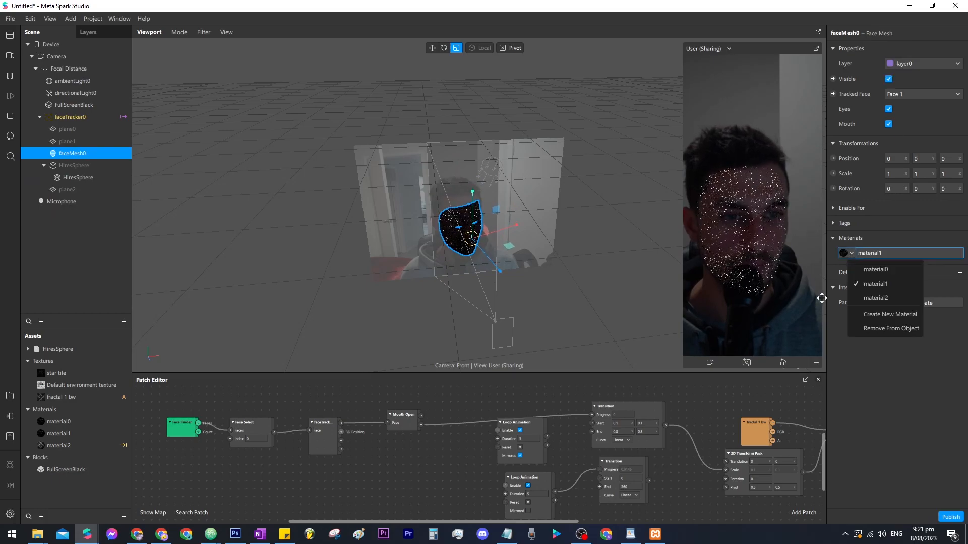
click(878, 301)
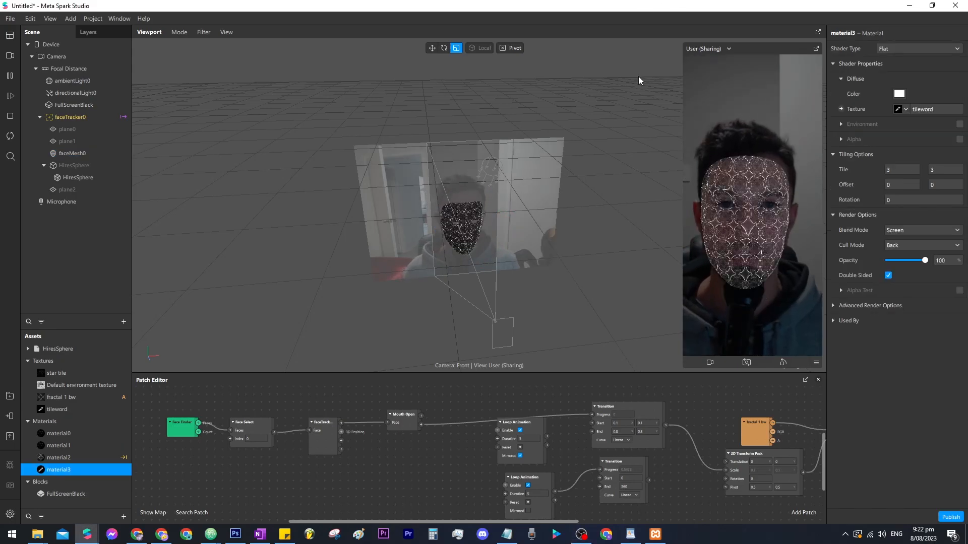
Try yellow, magenta and lime-green diffuse colors on material2 and cancel the color change.
scroll(437, 252, up, 5)
right_drag(437, 253, 483, 264)
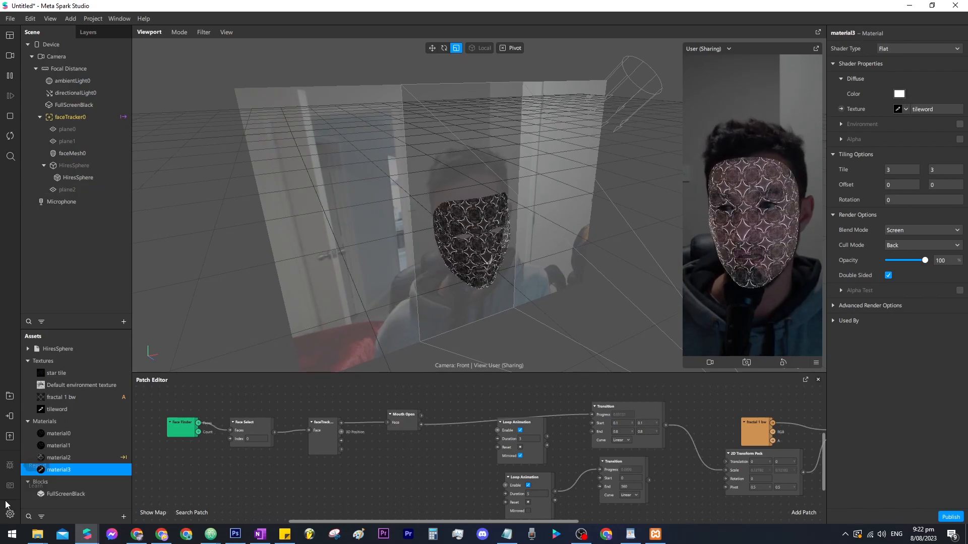
click(60, 458)
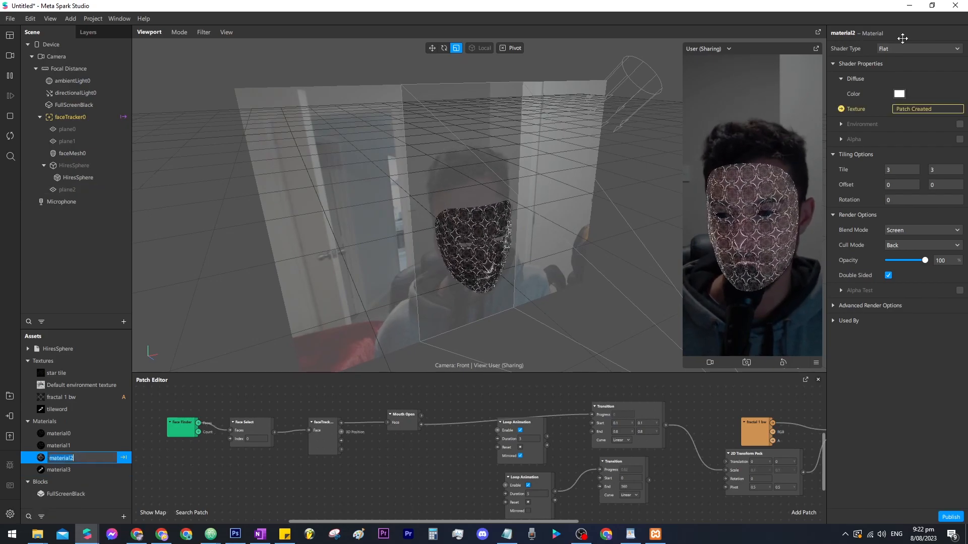
click(899, 94)
drag(545, 209, 572, 162)
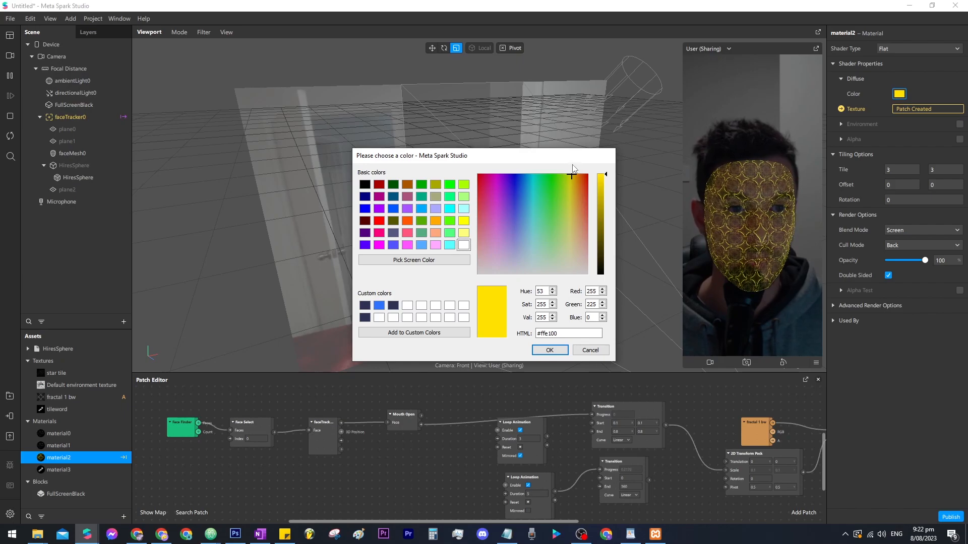
drag(563, 200, 496, 165)
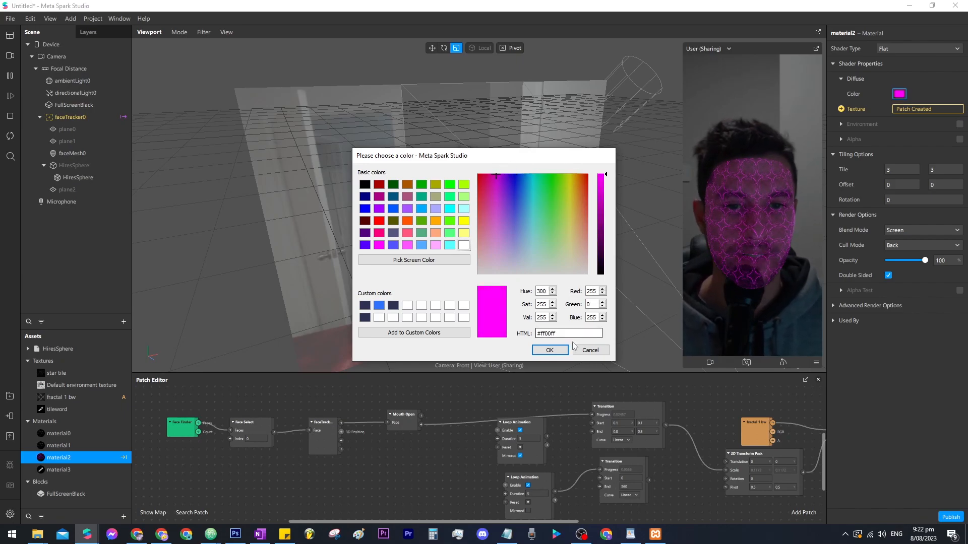
drag(561, 199, 565, 163)
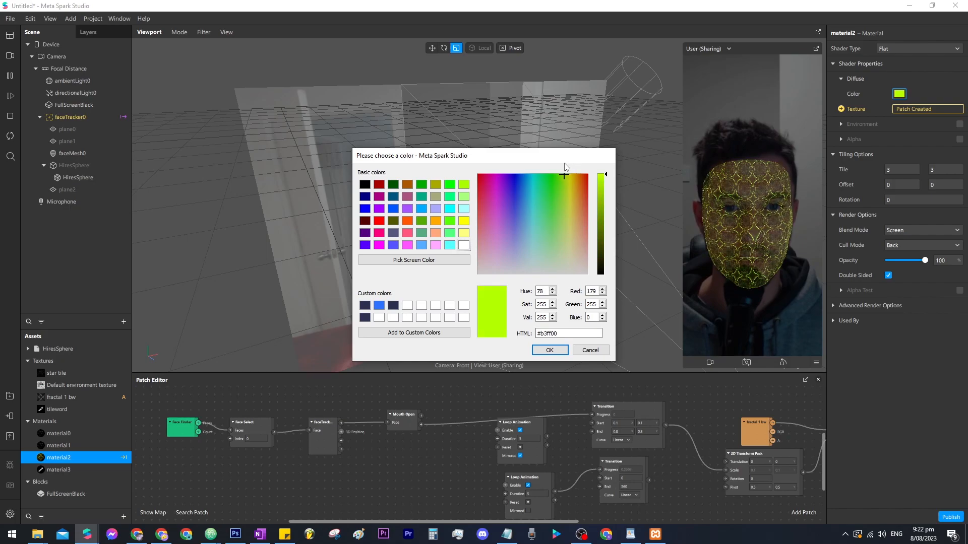
click(590, 350)
double_click(59, 458)
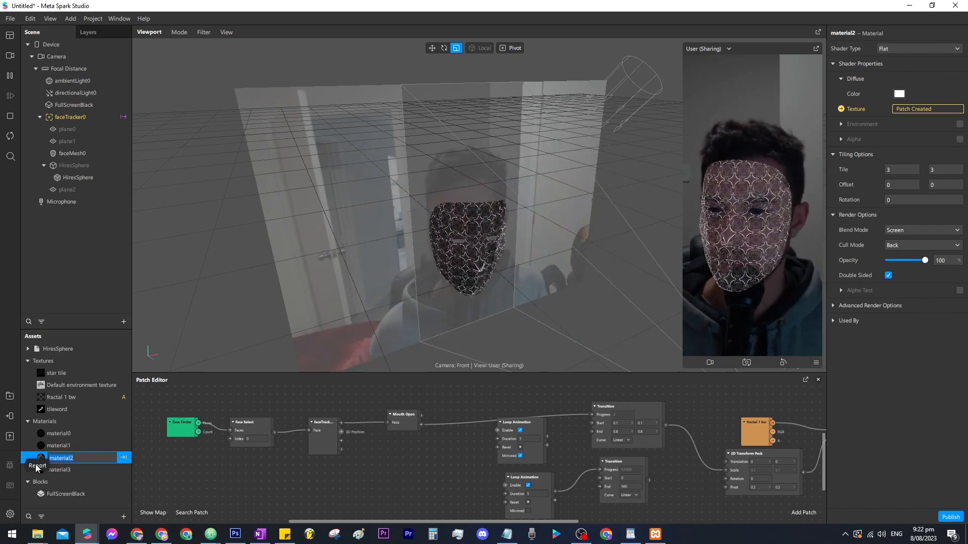
Hide the FullScreenBlack block.
click(76, 470)
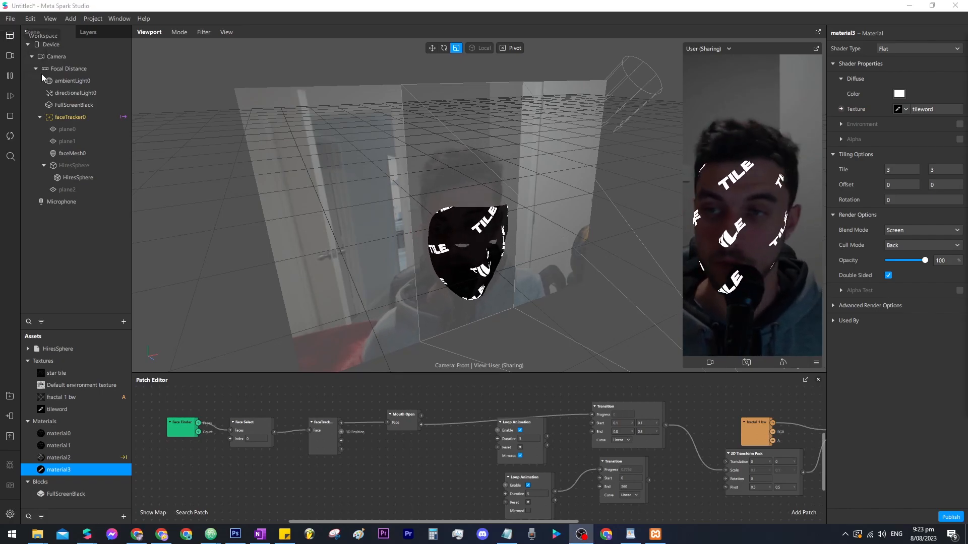
click(81, 105)
click(889, 80)
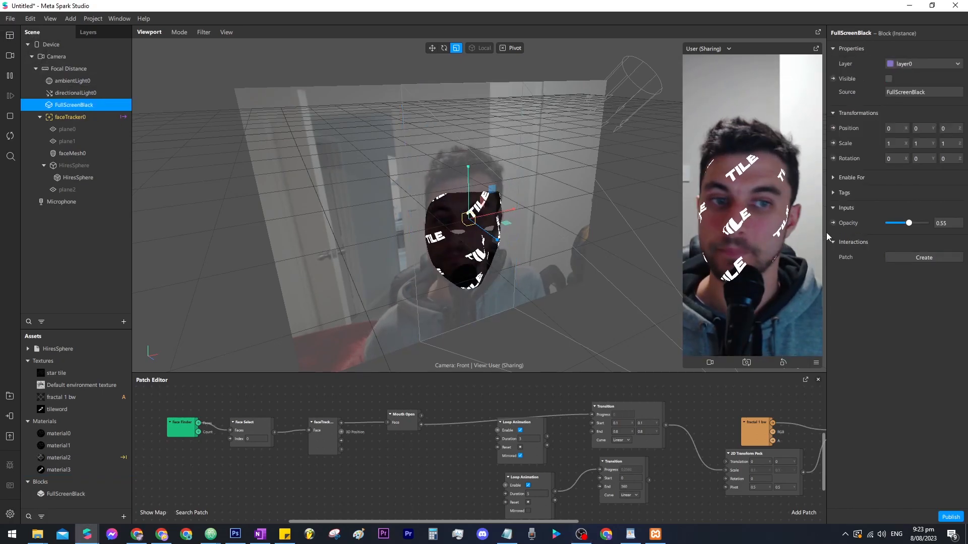
Check the U and V tiling modes of the tileword texture.
click(111, 470)
click(74, 410)
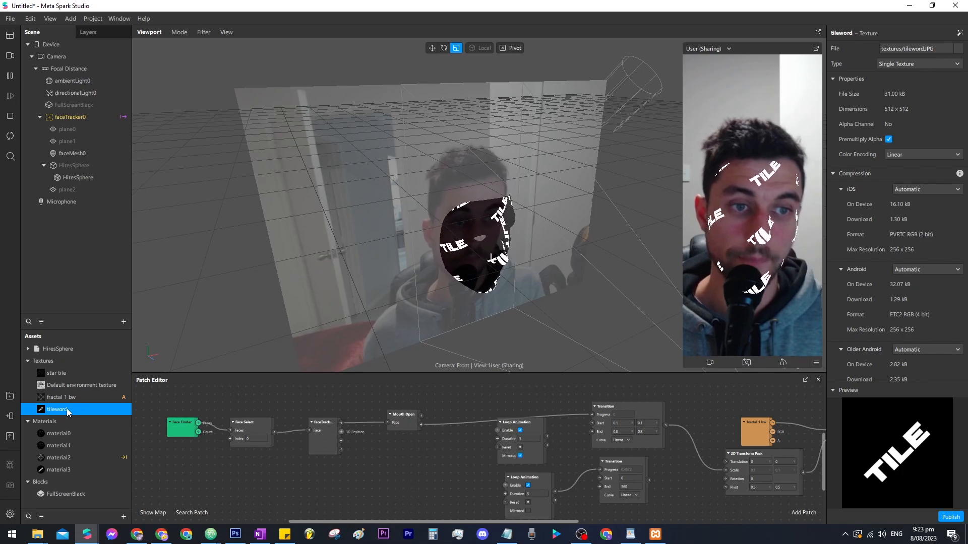
scroll(900, 313, down, 3)
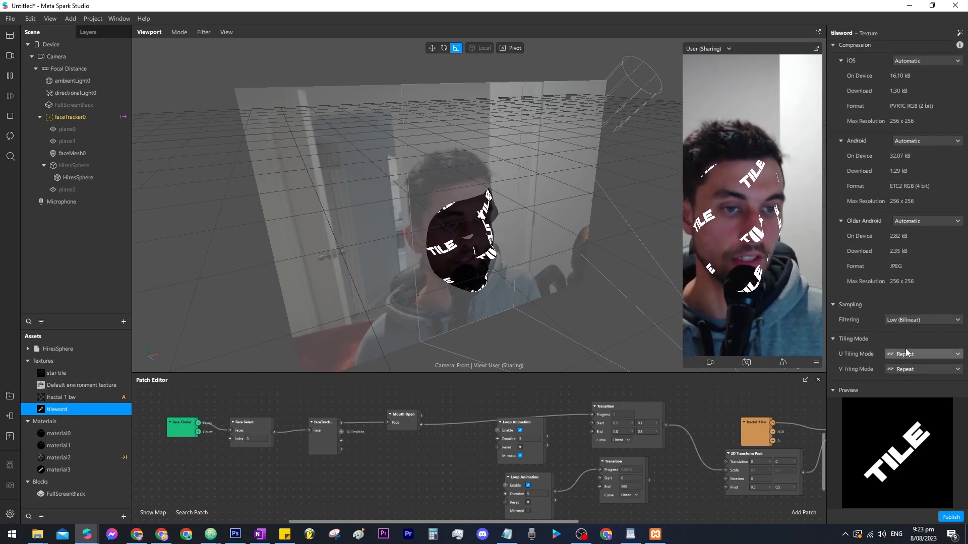
Set the tiling of material3 to 5 by 5.
click(58, 470)
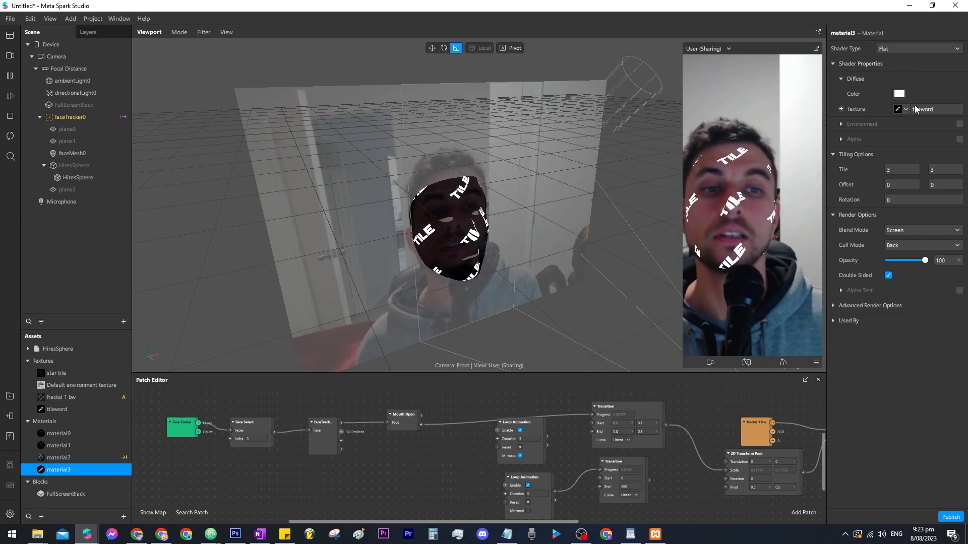
double_click(905, 170)
text(5)
key(Tab)
text(5)
key(Return)
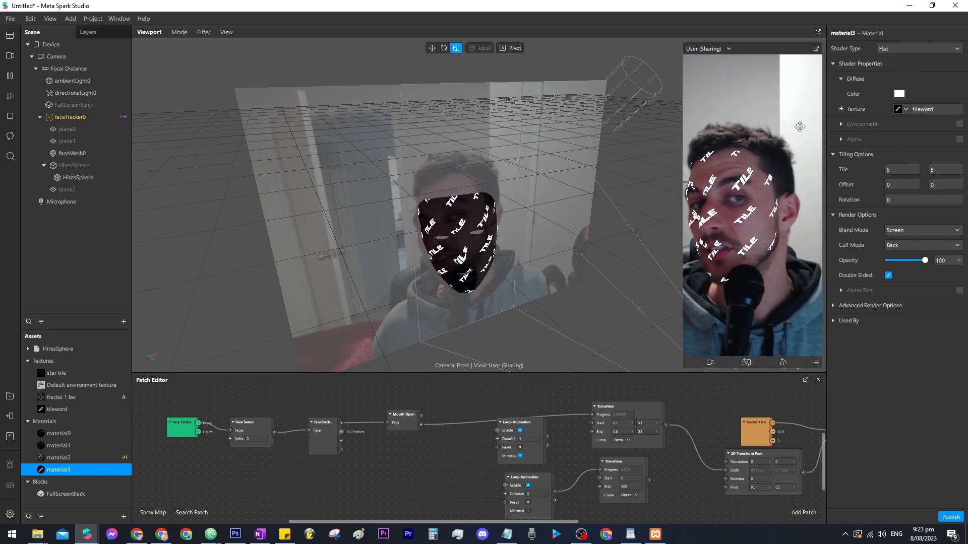
Change the diffuse color of material3 to a bright yellow-green.
click(899, 93)
drag(563, 216, 567, 174)
click(550, 349)
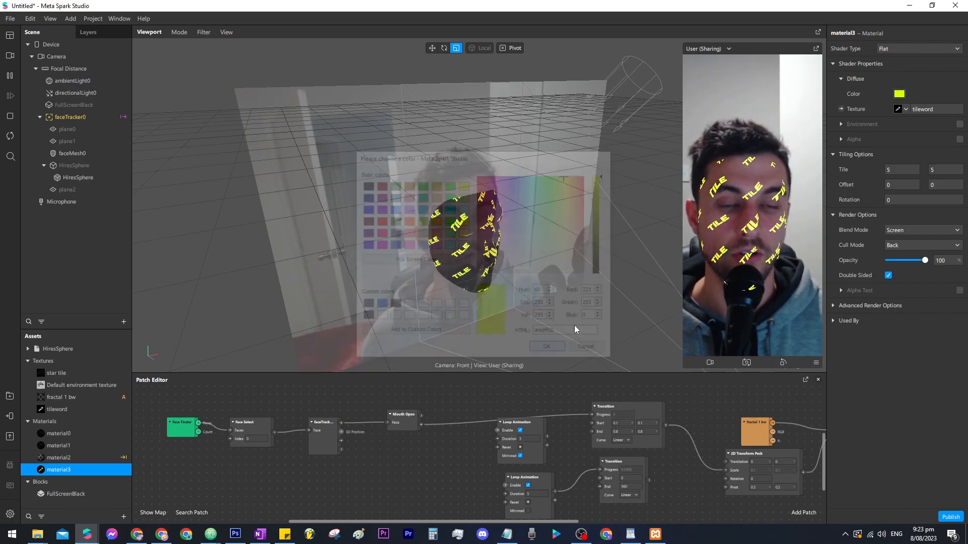
Compare the file size and dimensions of the tileword and fractal 1 bw textures.
click(84, 409)
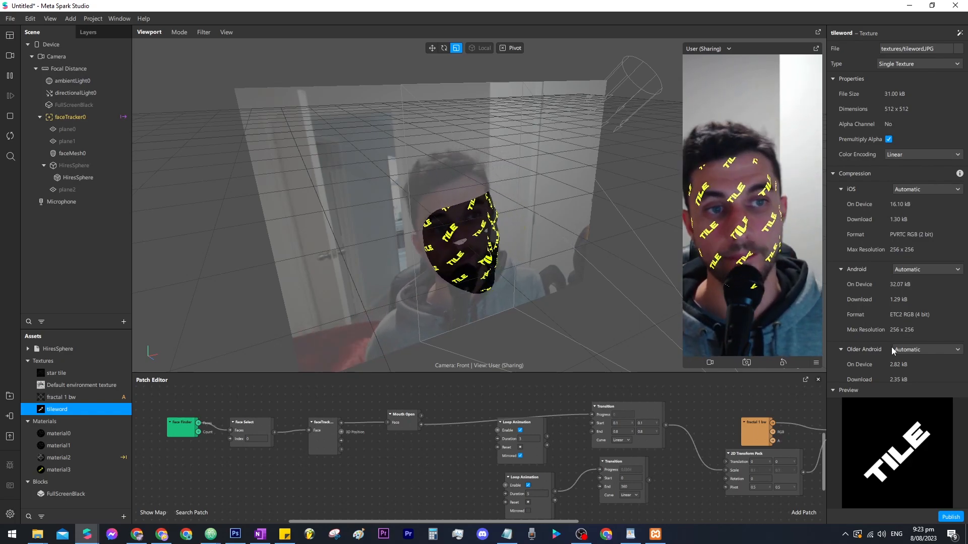
click(74, 397)
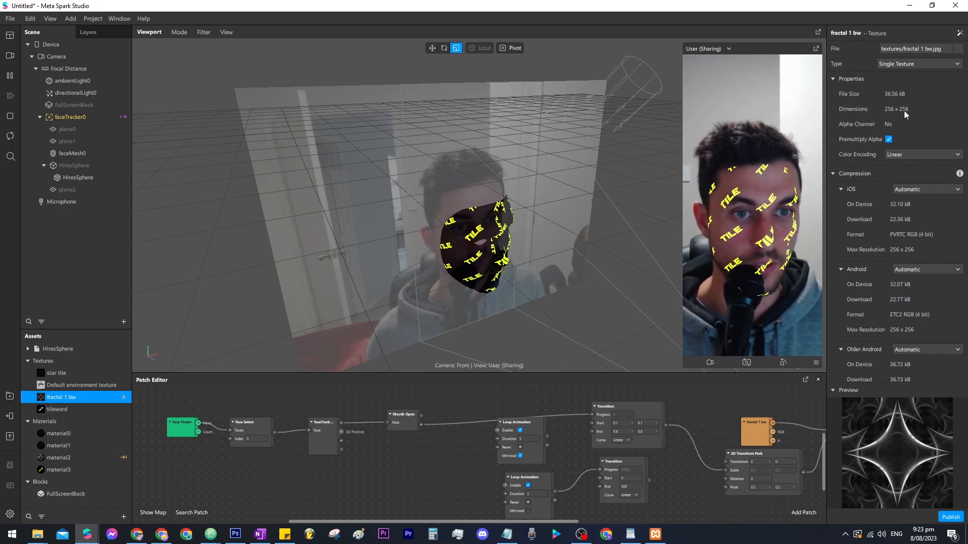
Review how the star tile and tileword textures, material3, material4 and the two face meshes are set up.
click(70, 374)
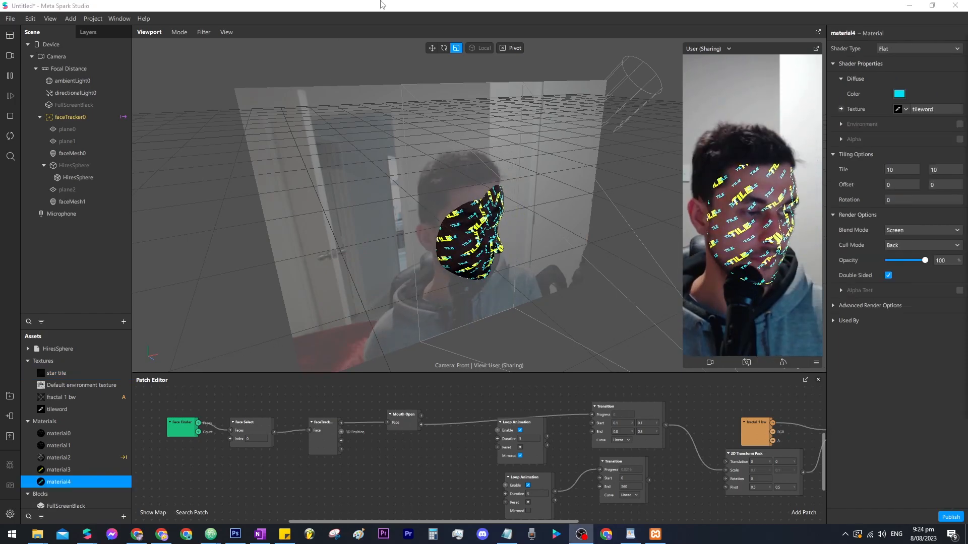
click(381, 4)
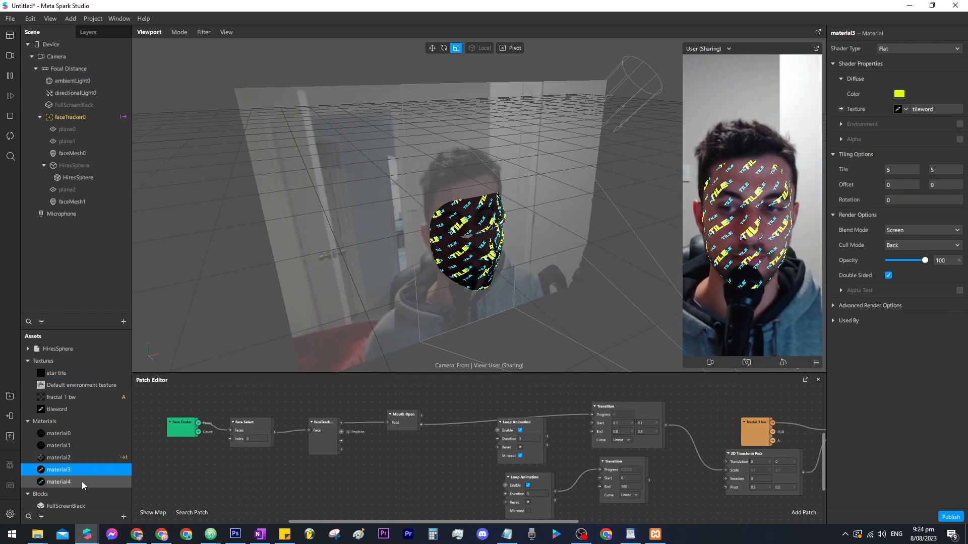
click(78, 409)
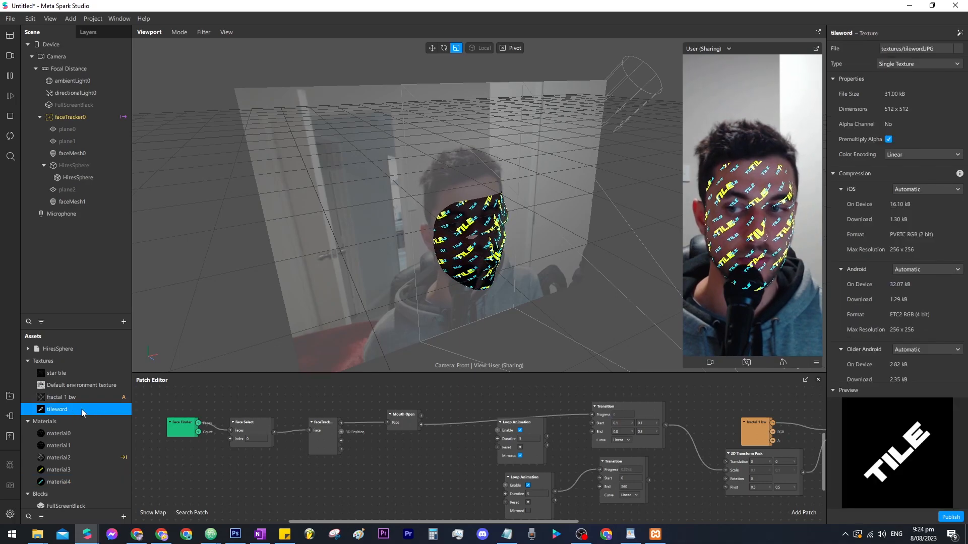
click(77, 469)
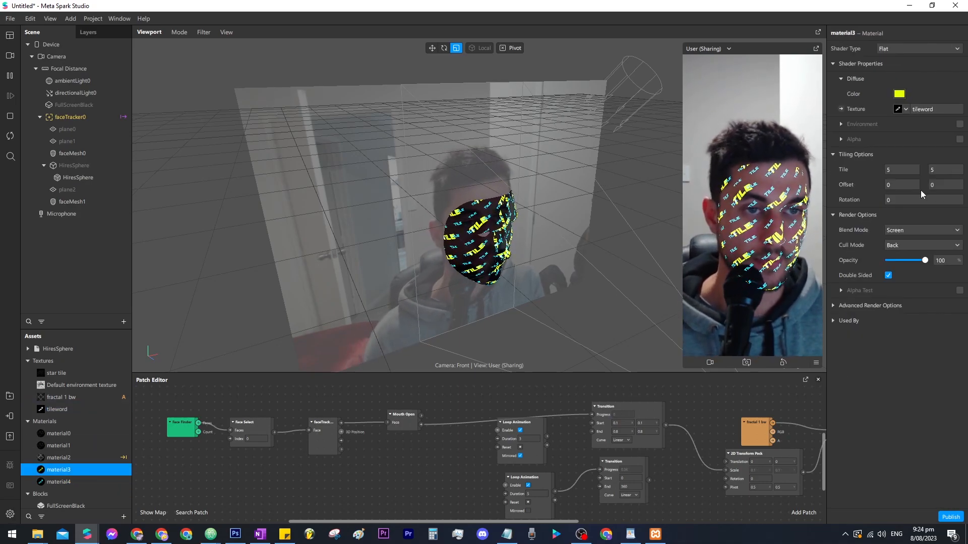
click(105, 481)
click(68, 154)
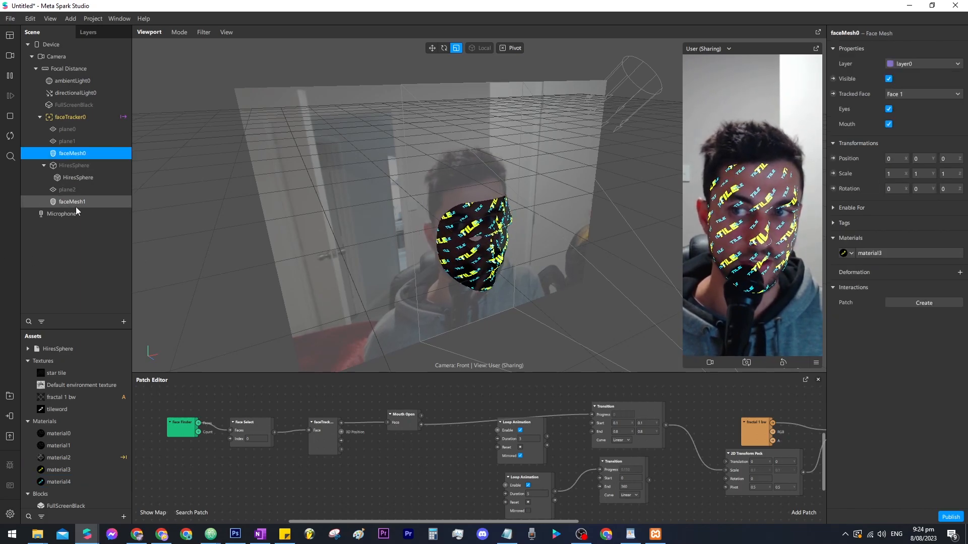
click(76, 201)
click(81, 155)
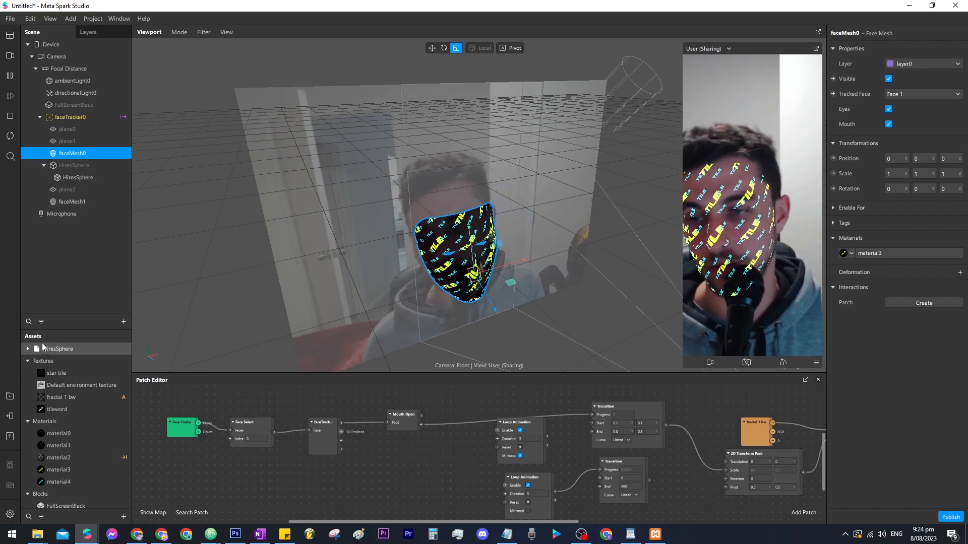
click(62, 375)
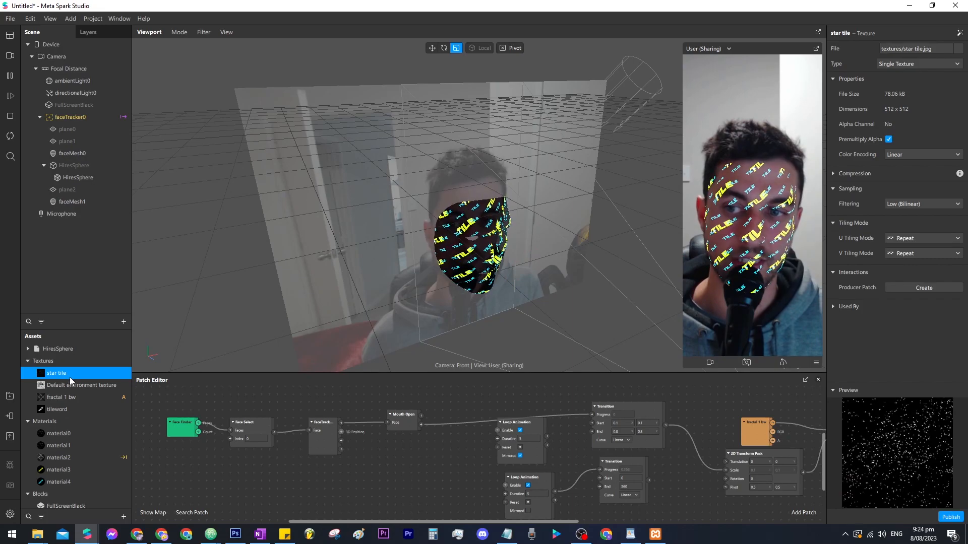
click(69, 412)
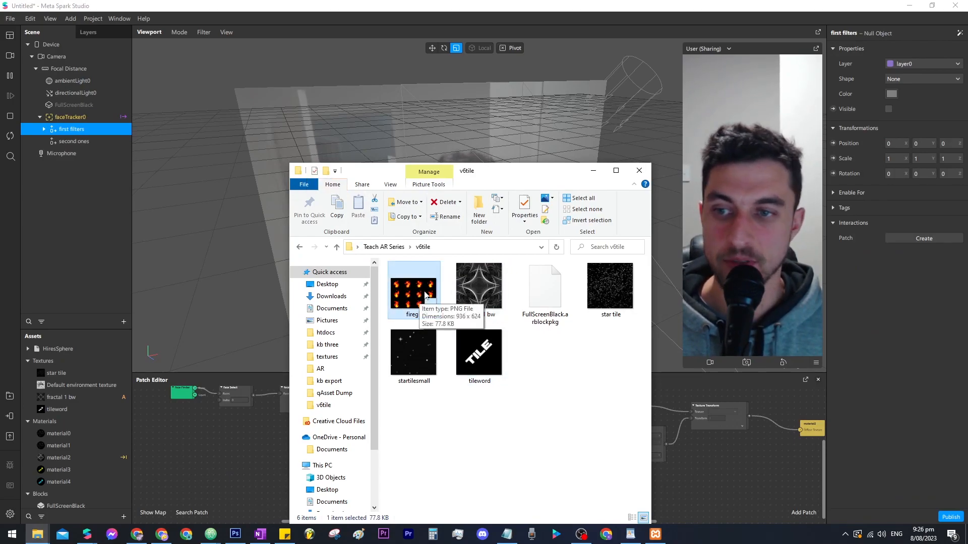
Import the firegif image from the v6tile folder into the project's textures.
drag(94, 444, 83, 412)
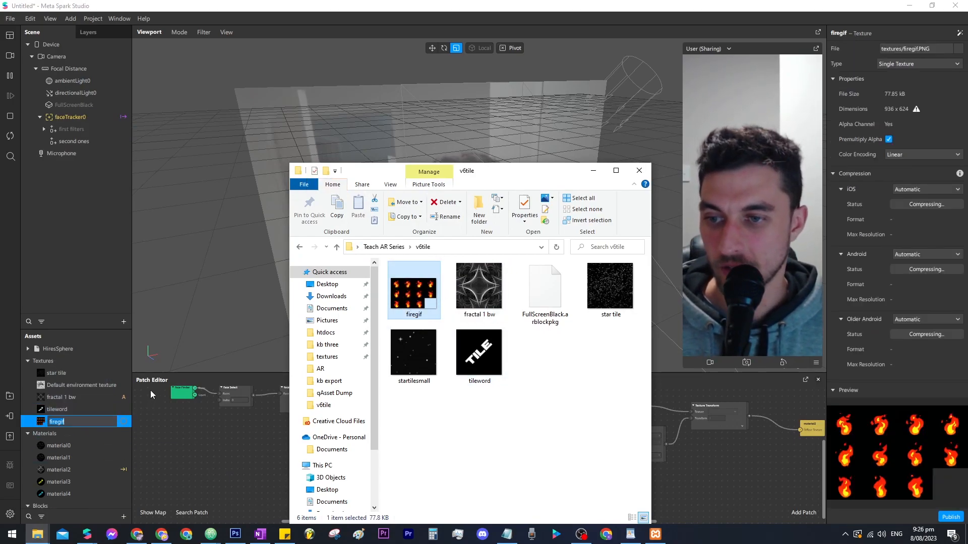
click(88, 285)
double_click(43, 422)
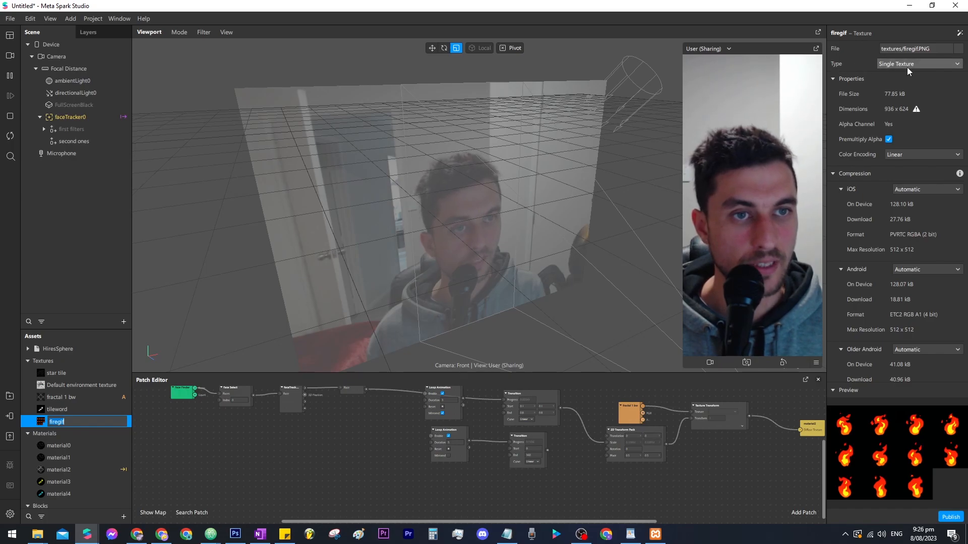
Set the firegif texture's type to Sprite Sheet with 3 rows, 4 columns and 11 sprites.
click(924, 65)
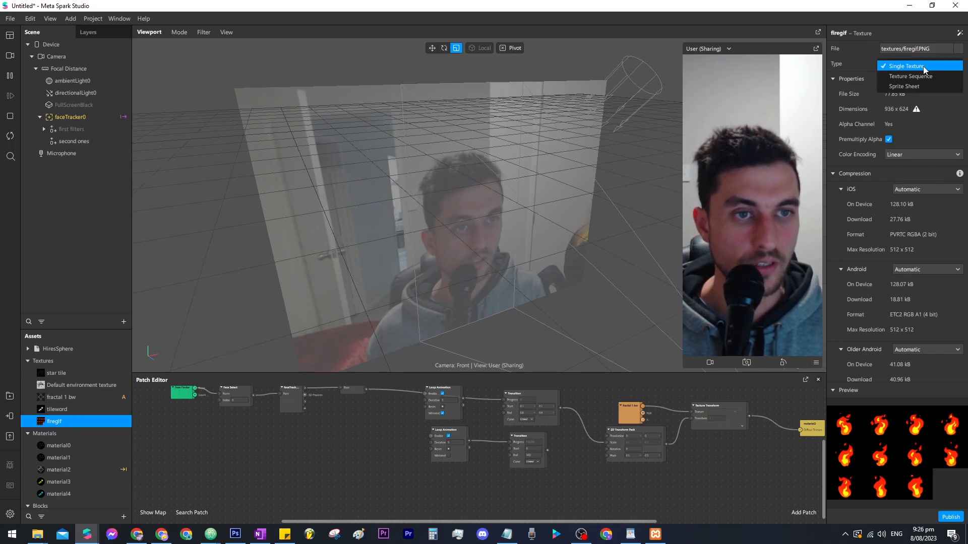
click(905, 86)
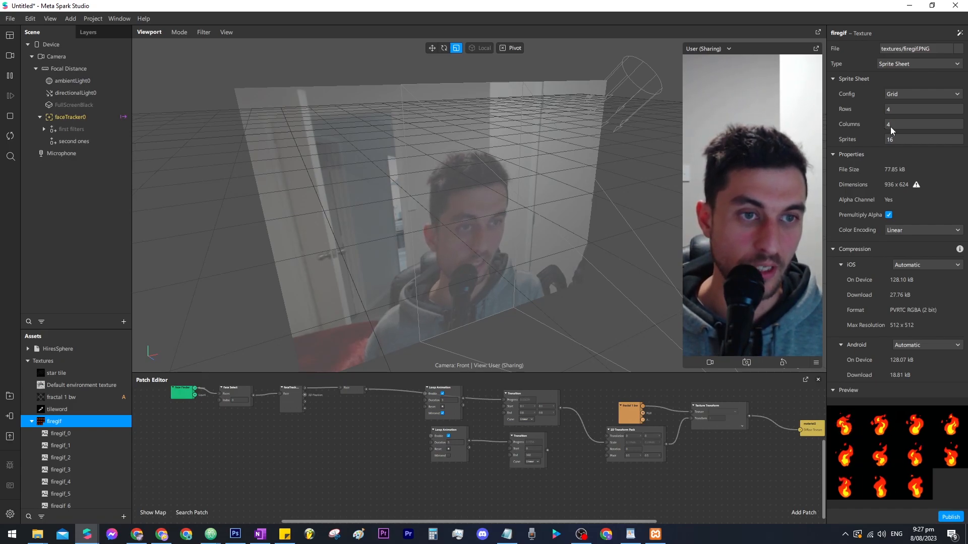
key(Return)
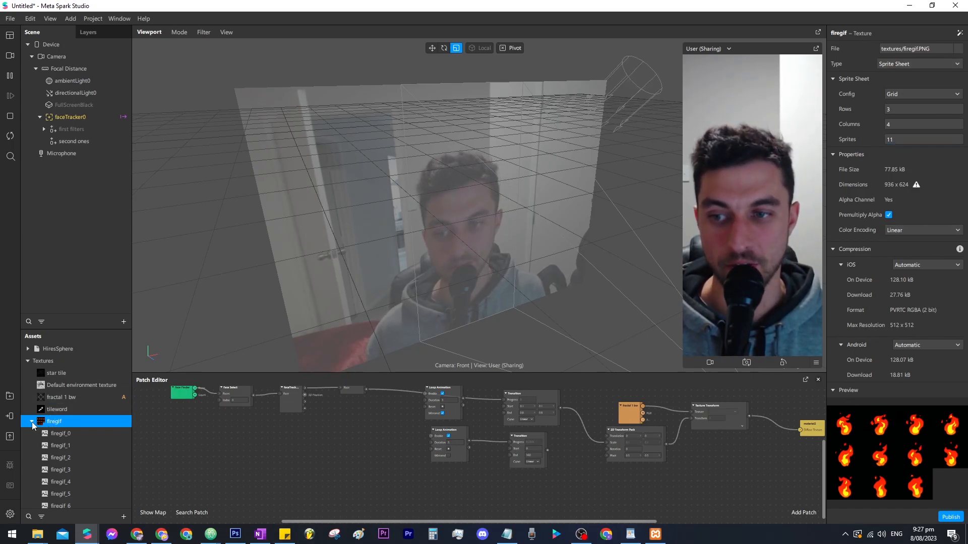
Create an animation sequence named "fire animation" and assign the firegif sprite sheet as its texture.
click(123, 517)
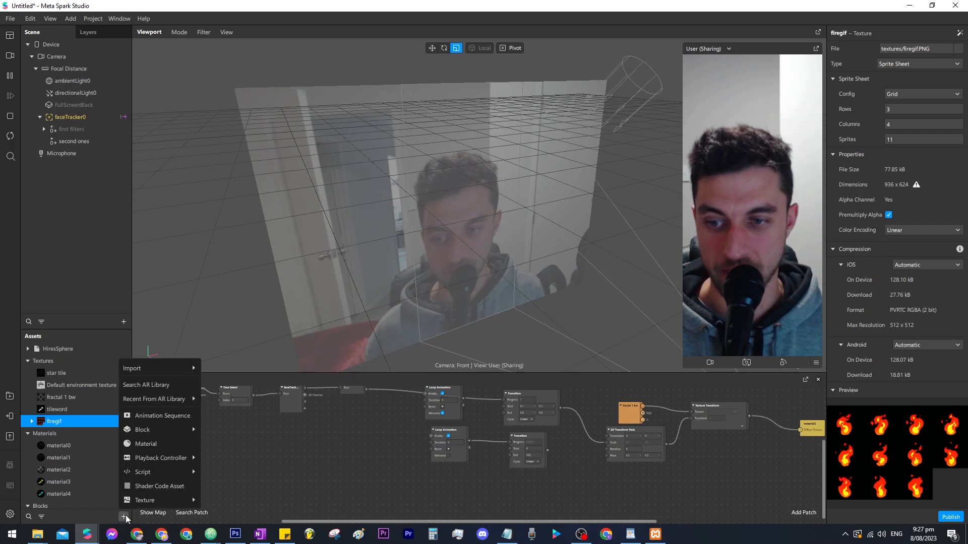
click(163, 416)
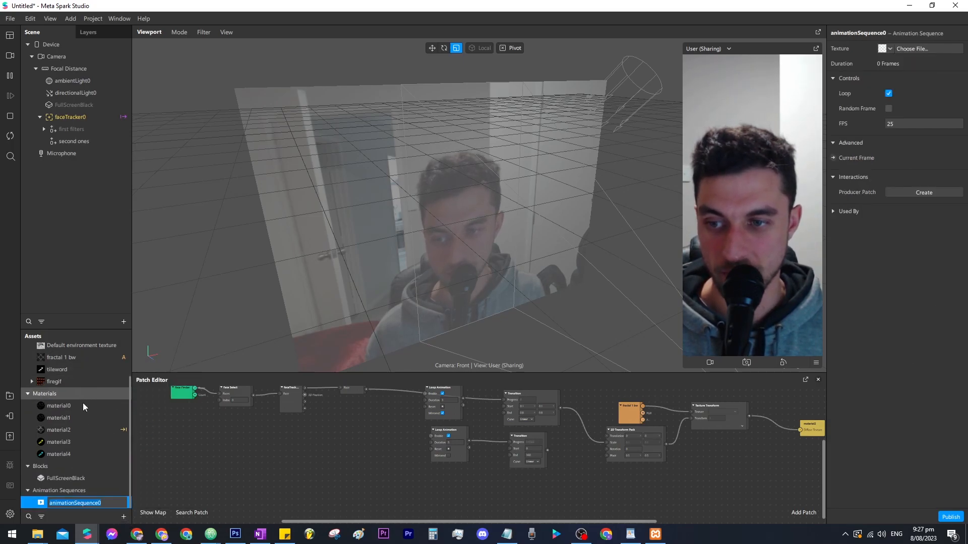
text(fire animation)
key(Return)
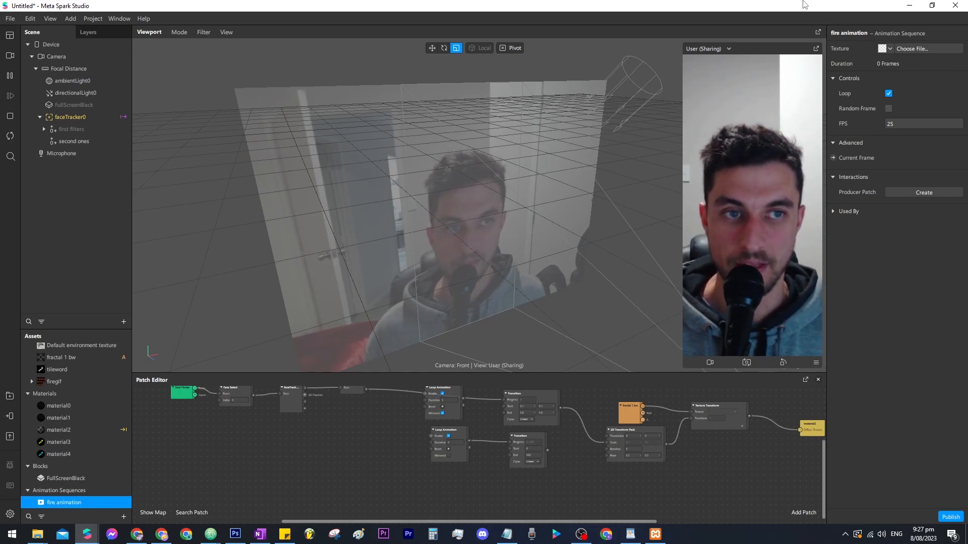
click(886, 50)
click(913, 65)
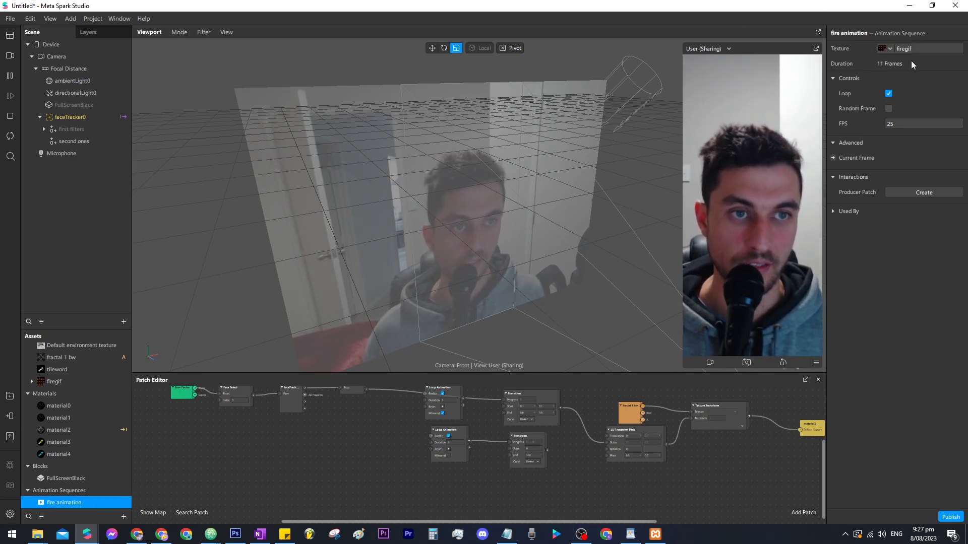
Add a plane to the scene.
click(124, 322)
click(92, 245)
click(316, 307)
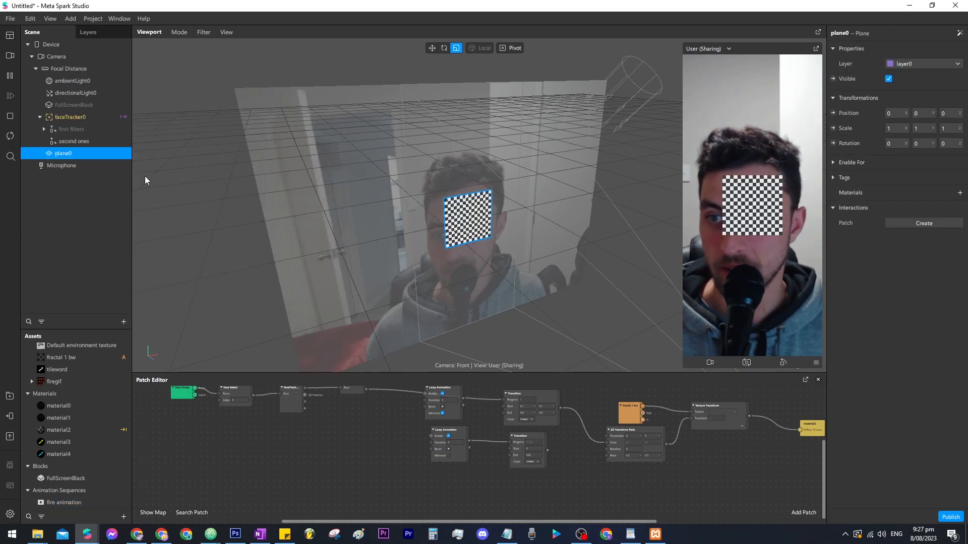
Give the plane a new material with the Flat shader and the fire animation as its diffuse texture.
click(959, 193)
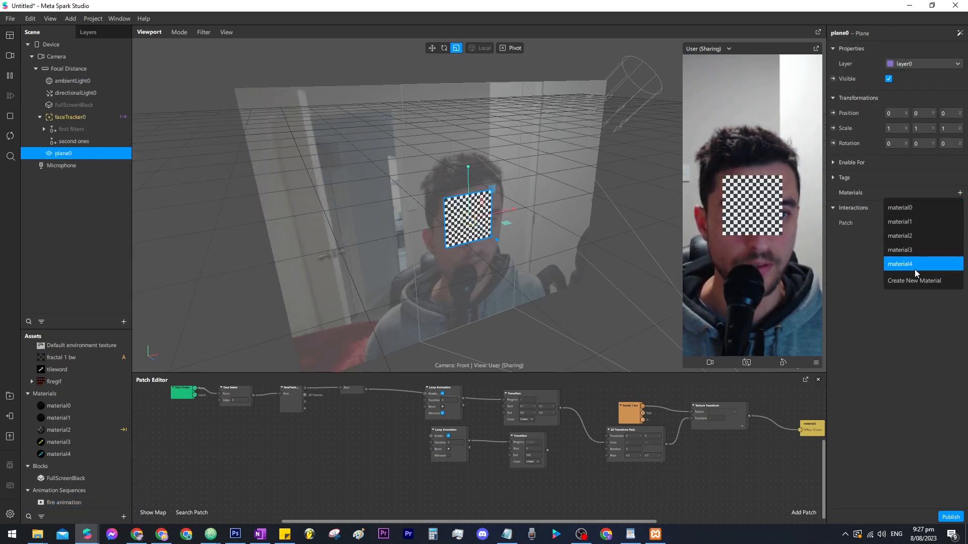
click(902, 278)
click(870, 208)
click(898, 50)
click(890, 19)
click(897, 114)
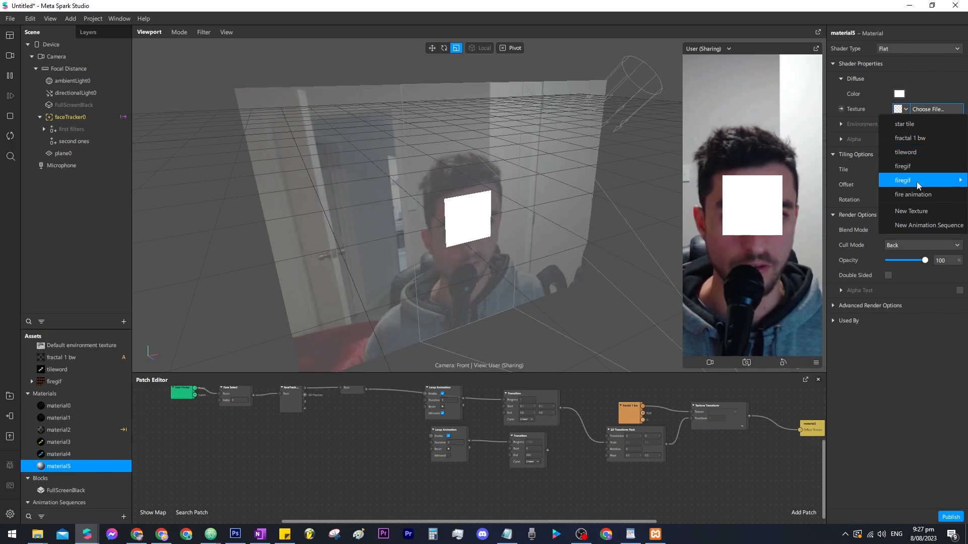
click(914, 194)
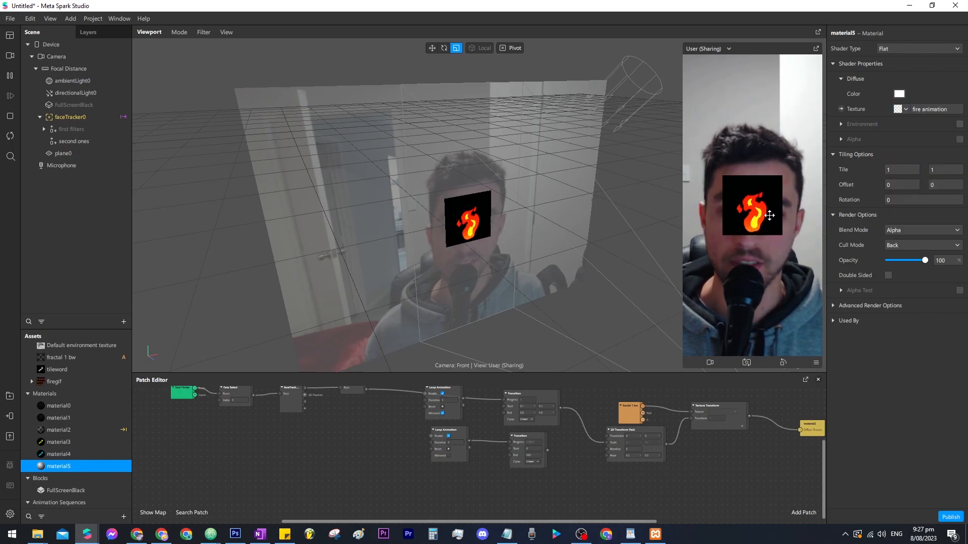
Set the fire animation sequence's playback rate to 12 FPS.
click(461, 207)
right_drag(532, 268, 500, 268)
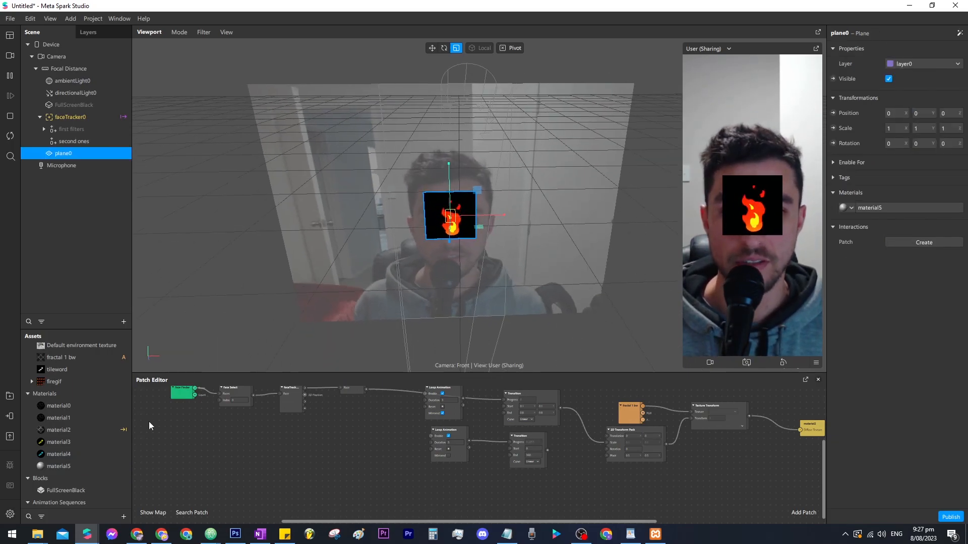
scroll(95, 443, down, 1)
click(89, 502)
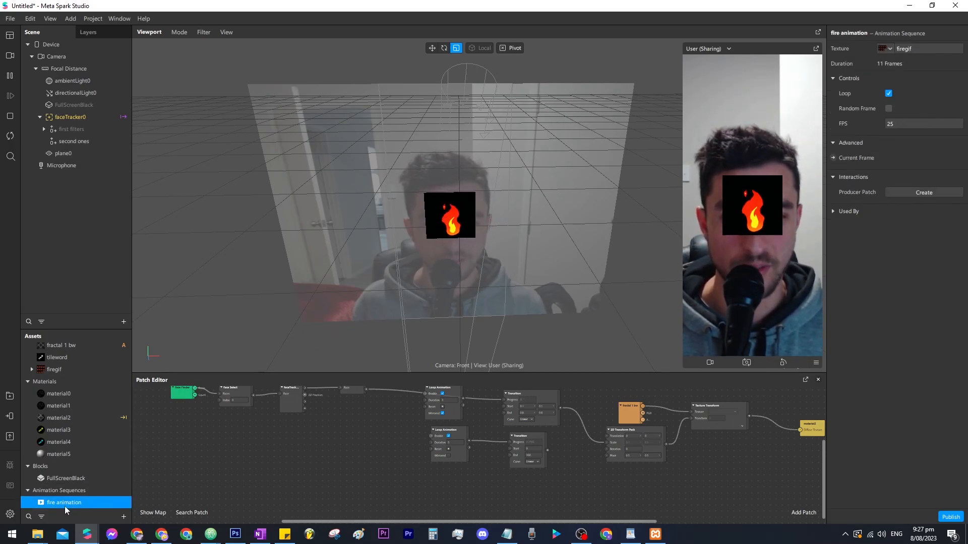
text(12)
key(Return)
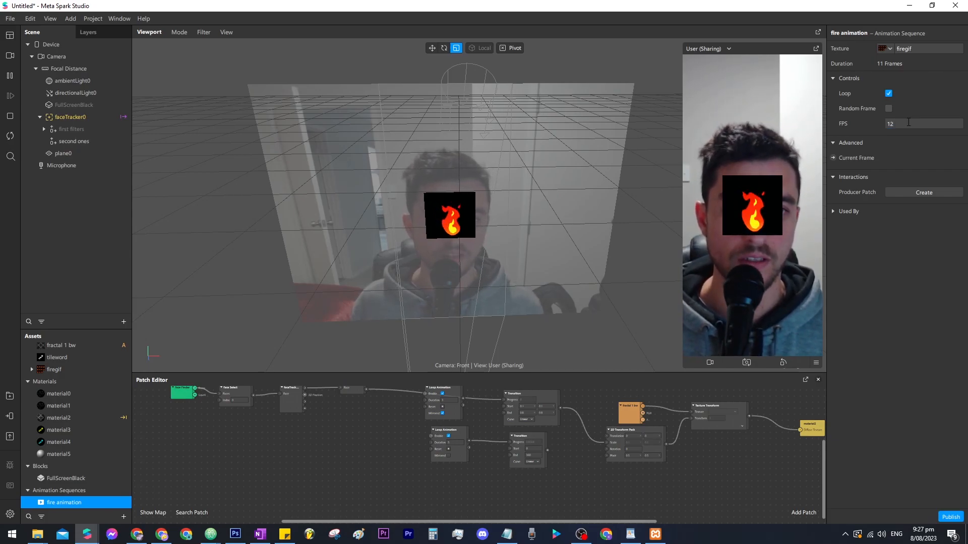
Set the blend mode of the plane's fire material to Screen.
click(454, 212)
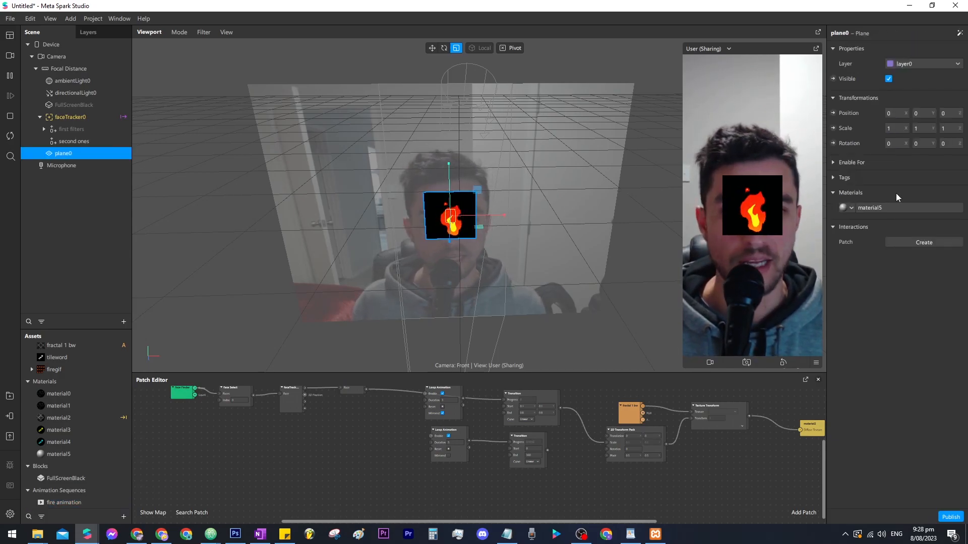
click(867, 208)
click(900, 231)
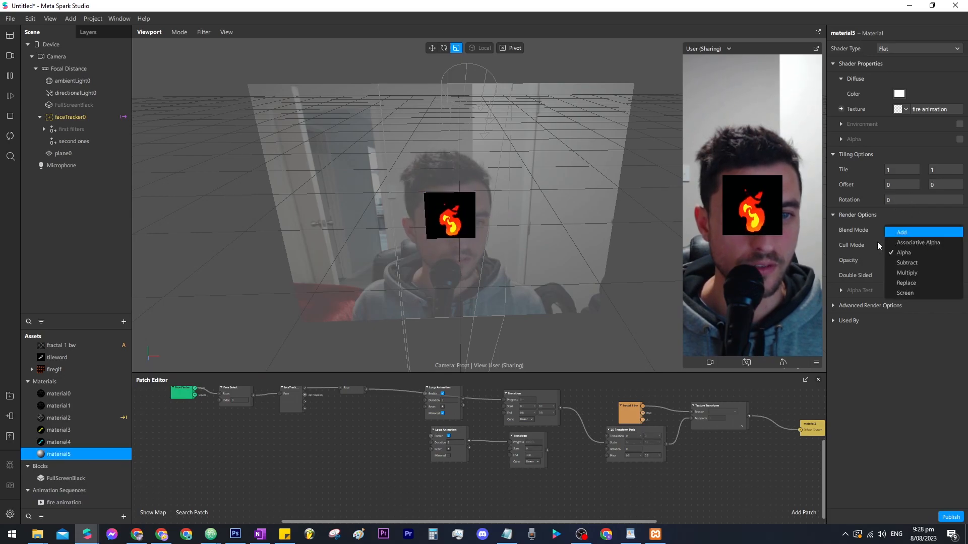
click(911, 295)
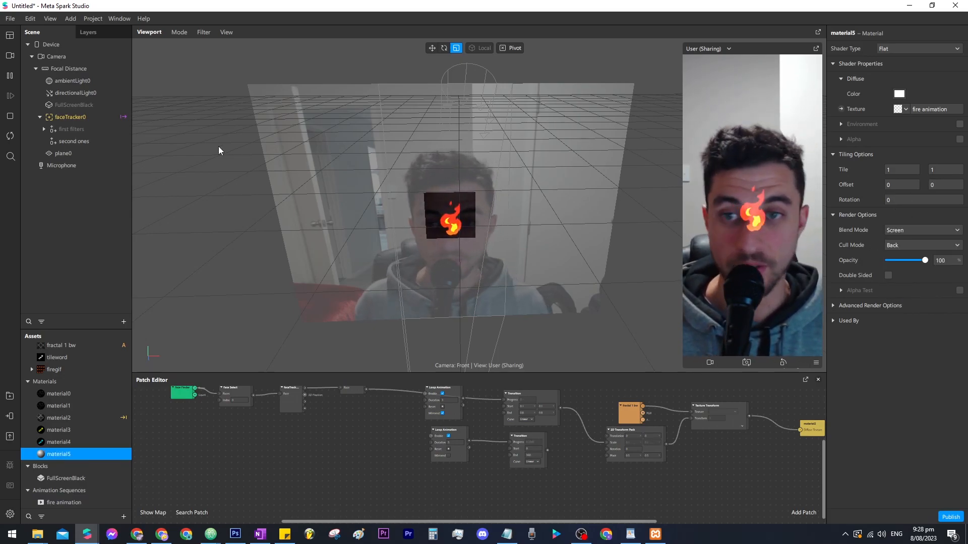
Nest the fire plane under faceTracker0 and move it over one eye, to a position of about -0.032, 0.059, -0.041.
click(57, 154)
drag(67, 153, 76, 117)
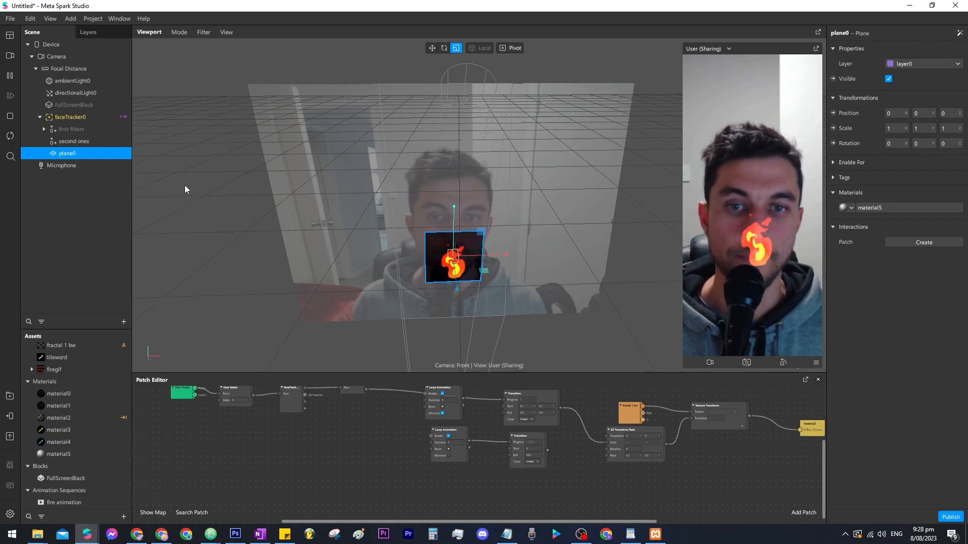
drag(478, 237, 460, 204)
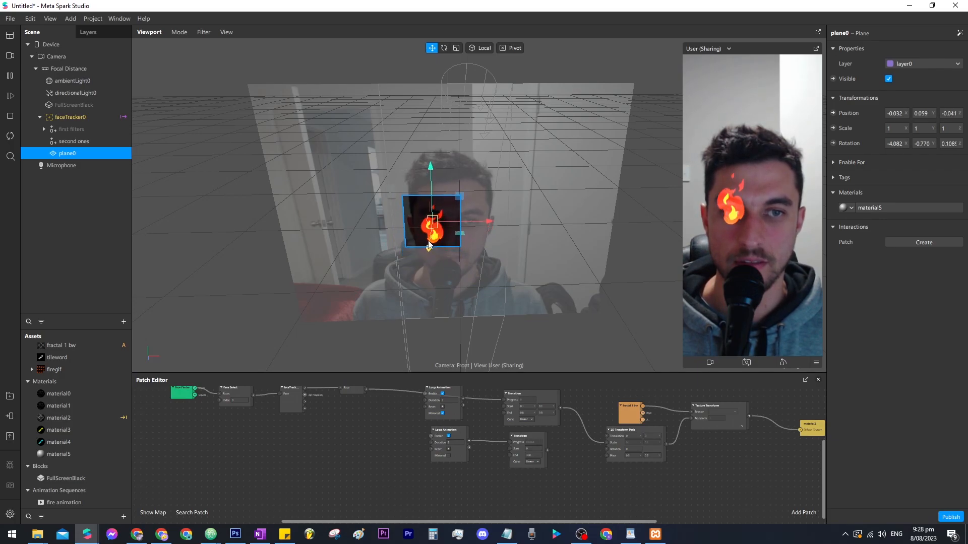
Duplicate the fire plane and shift one of the two sideways over the other eye, to about X 0.034.
click(92, 156)
key(ctrl+d)
drag(491, 221, 513, 222)
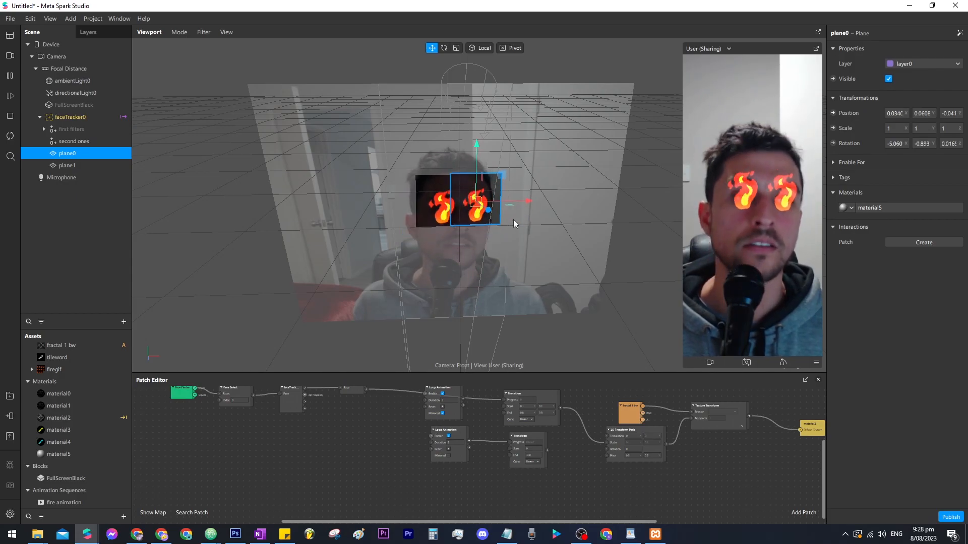
drag(513, 227, 519, 228)
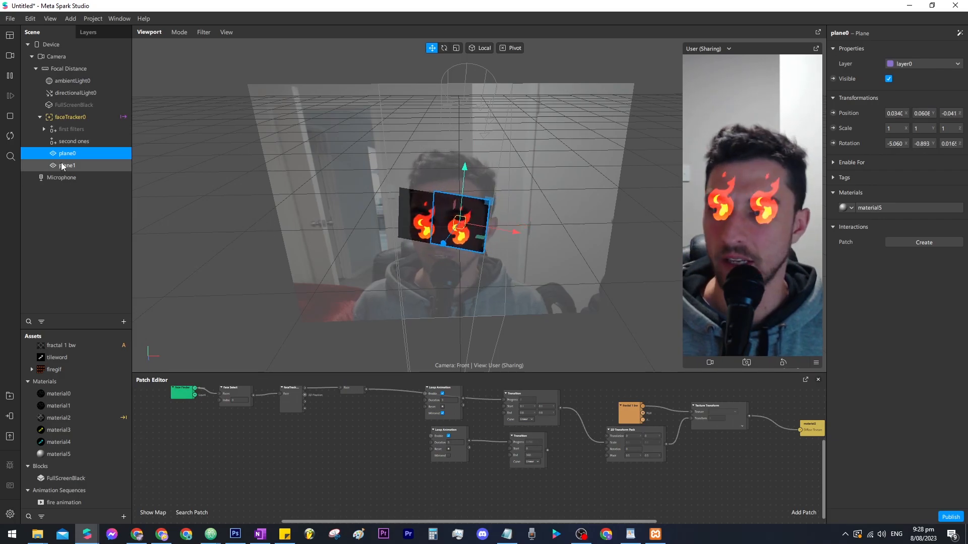
Turn off Use Depth Test in the advanced render options of material5.
click(68, 455)
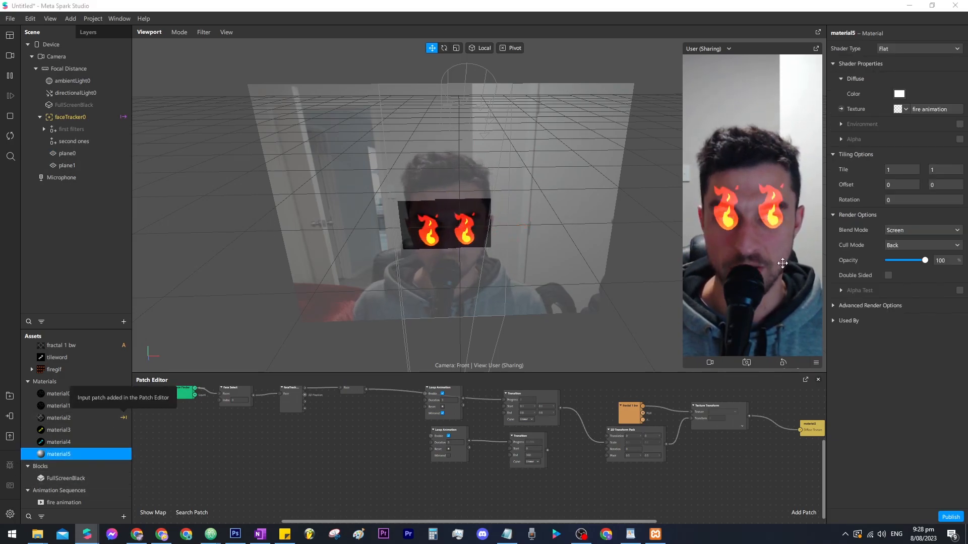
click(834, 305)
click(888, 336)
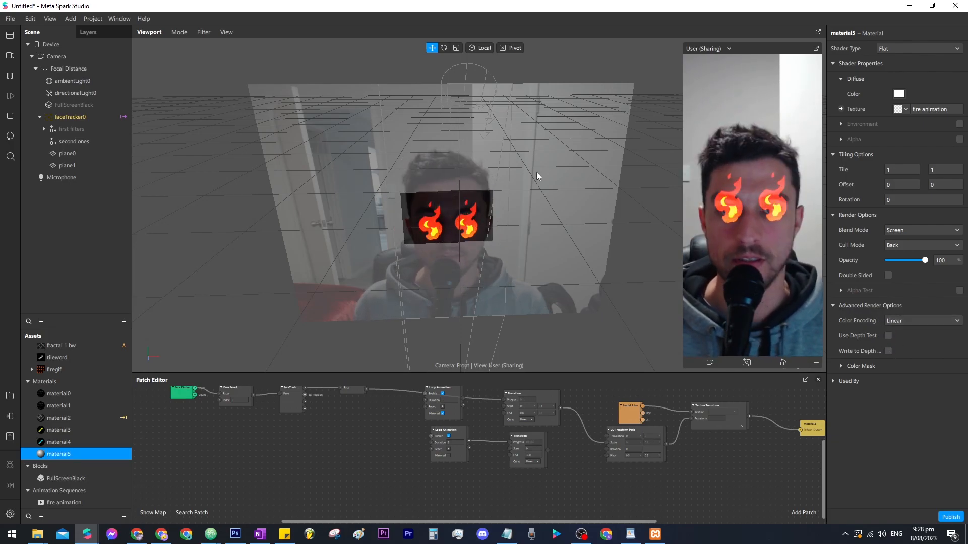
Check the firegif sprite sheet texture, then switch to Chrome and copy the image address of the Gifer fire GIF in the search results.
click(76, 370)
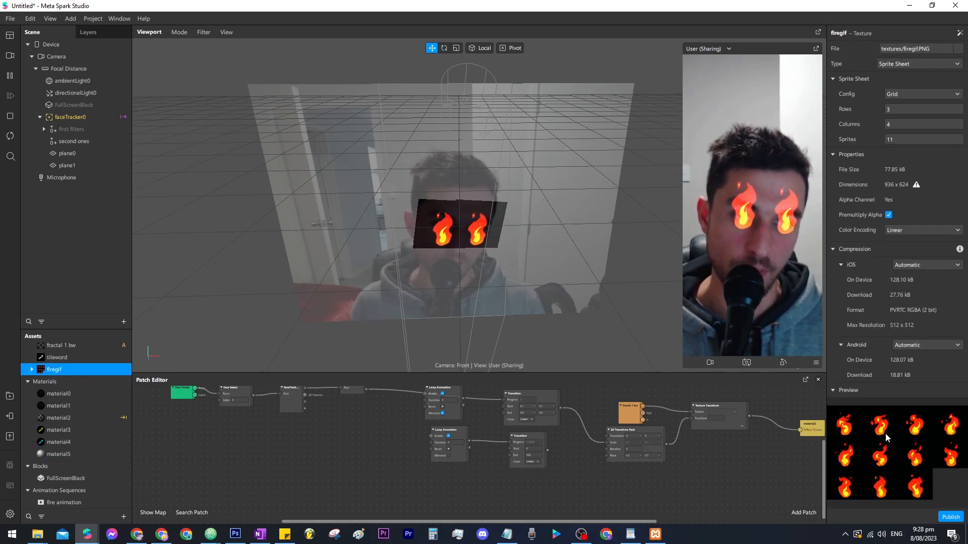
key(alt+Tab)
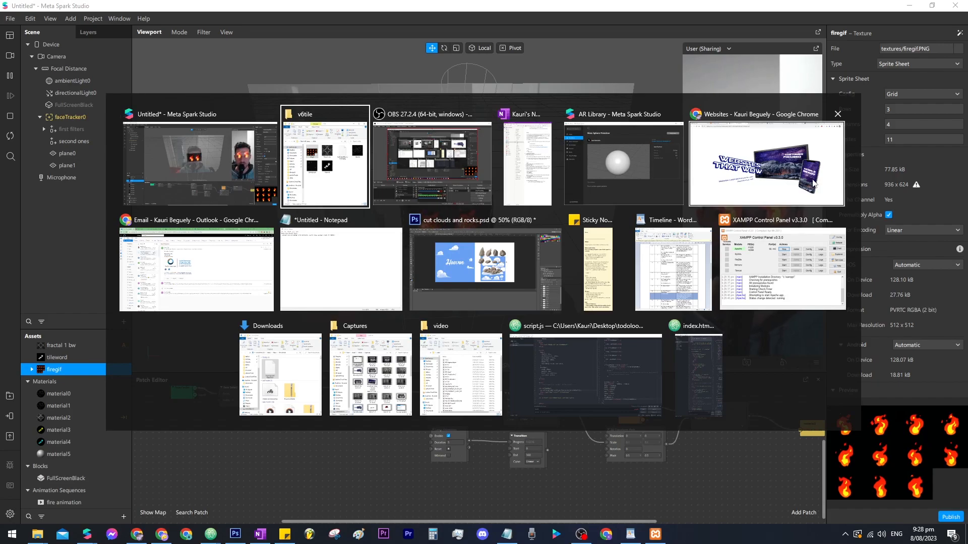
click(758, 156)
click(630, 11)
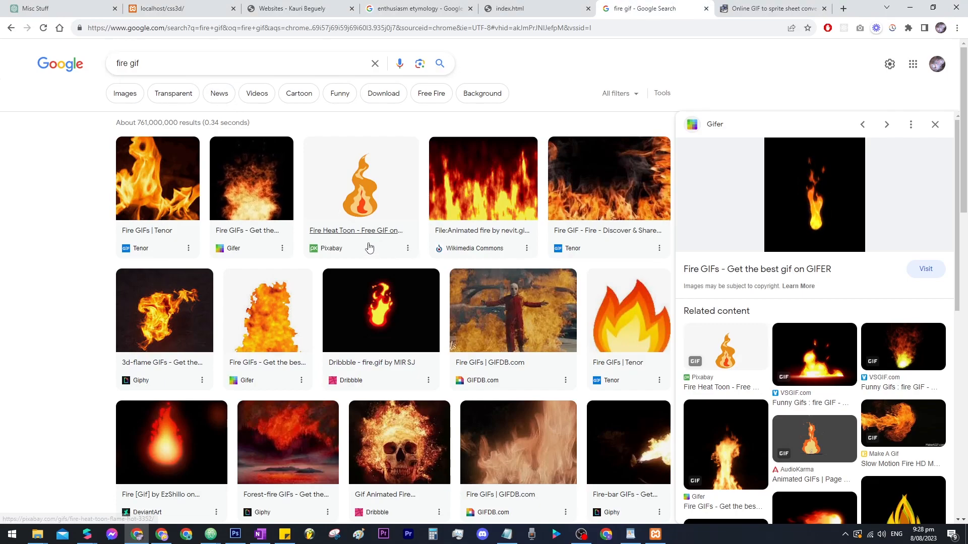
right_click(797, 193)
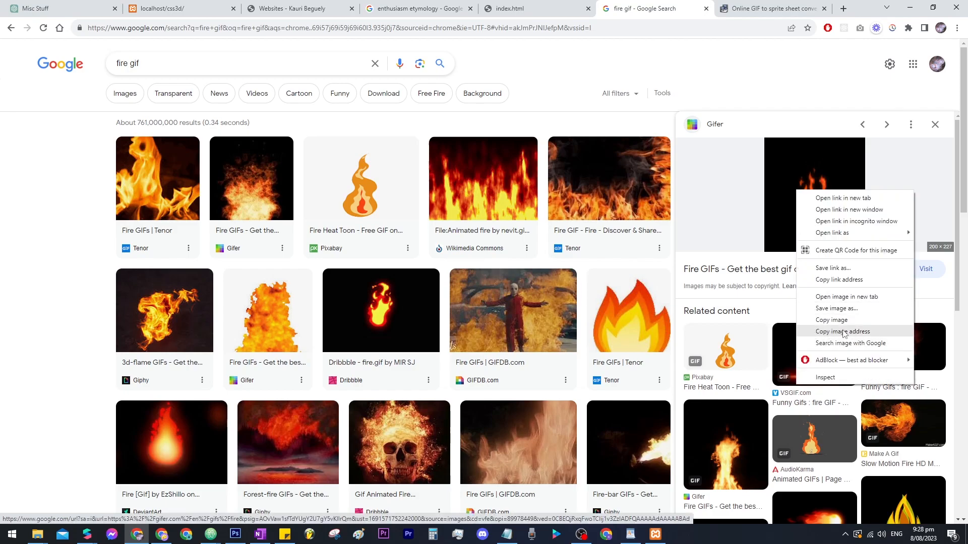
click(843, 332)
Search Google for "gif to spritesheet" in a new browser tab.
key(ctrl+Tab)
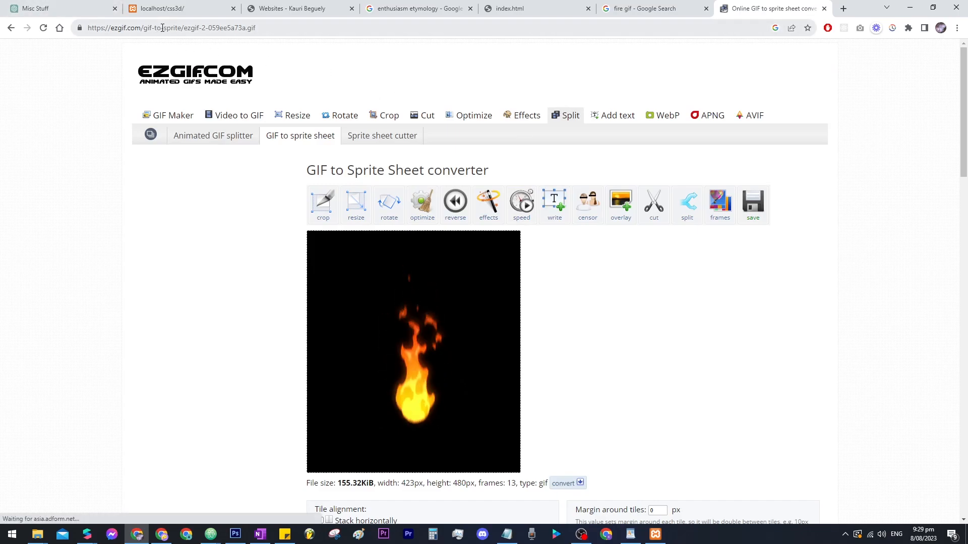
key(ctrl+t)
text(gif)
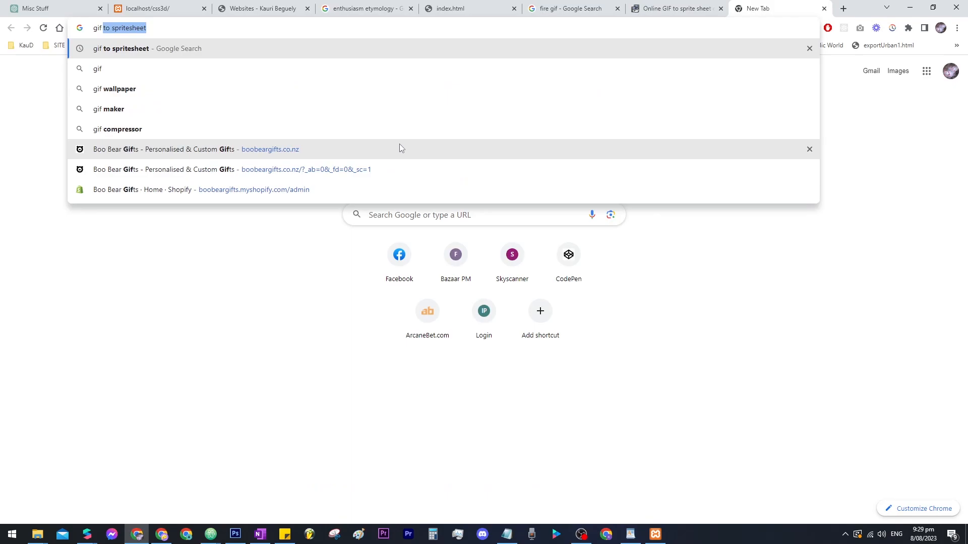
key(Return)
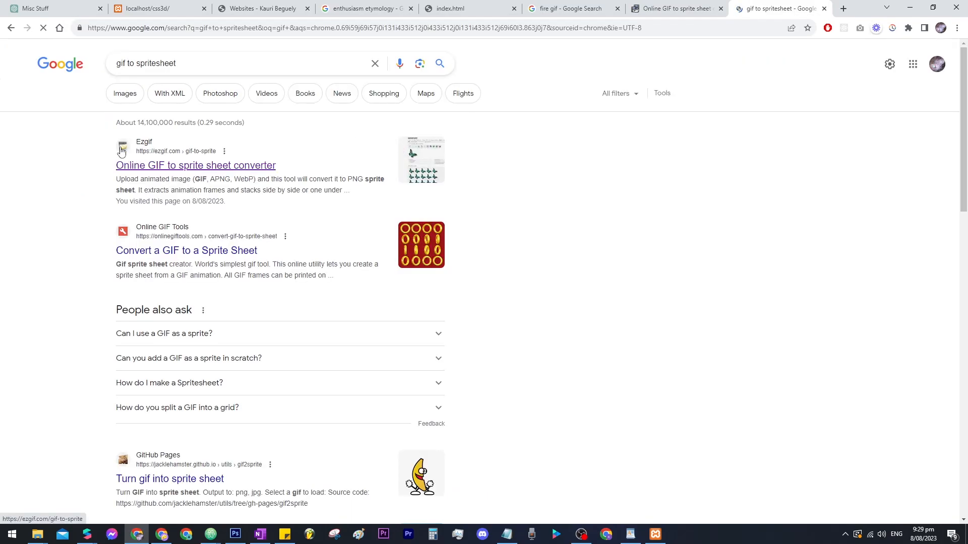
Open a fresh Ezgif GIF to Sprite Sheet converter page and upload the fire GIF from its copied image address.
key(ctrl+shift+Tab)
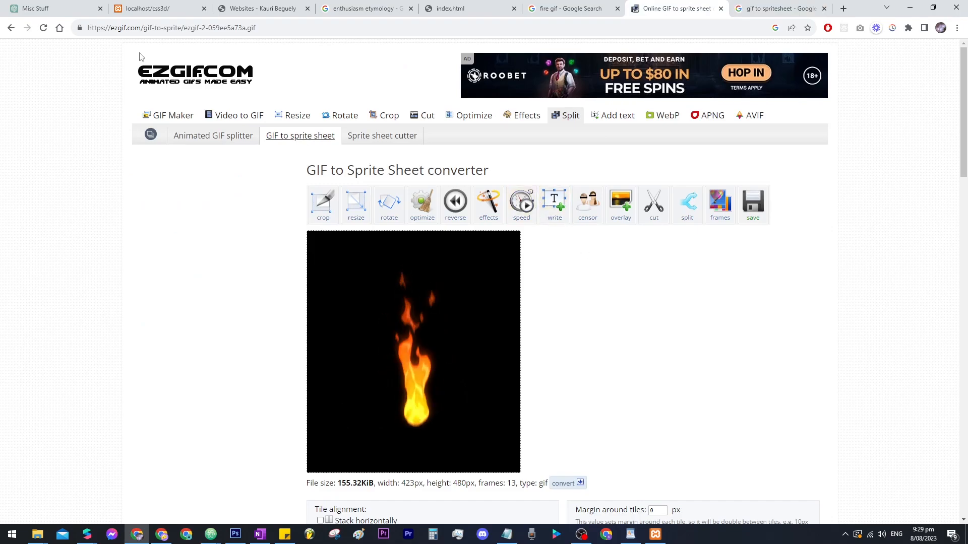
middle_click(44, 30)
click(703, 9)
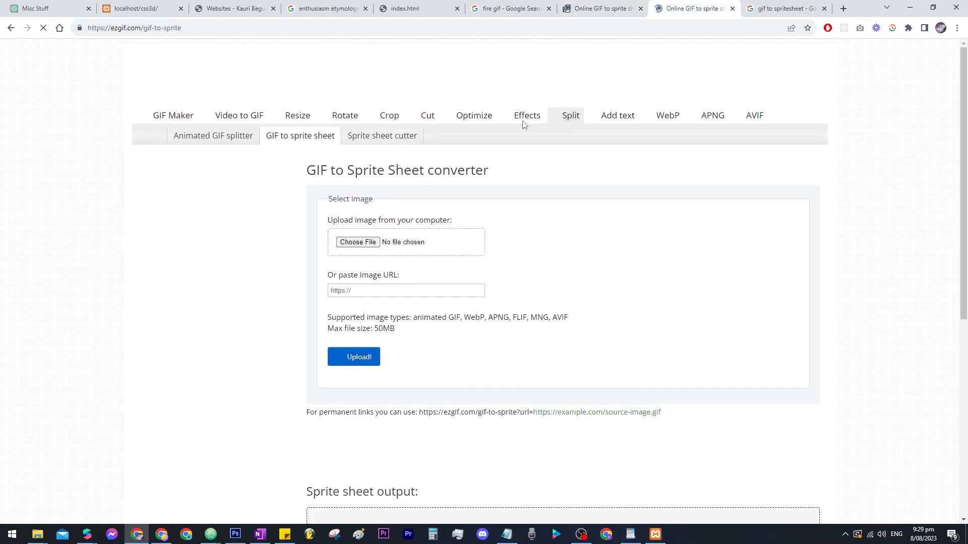
click(370, 290)
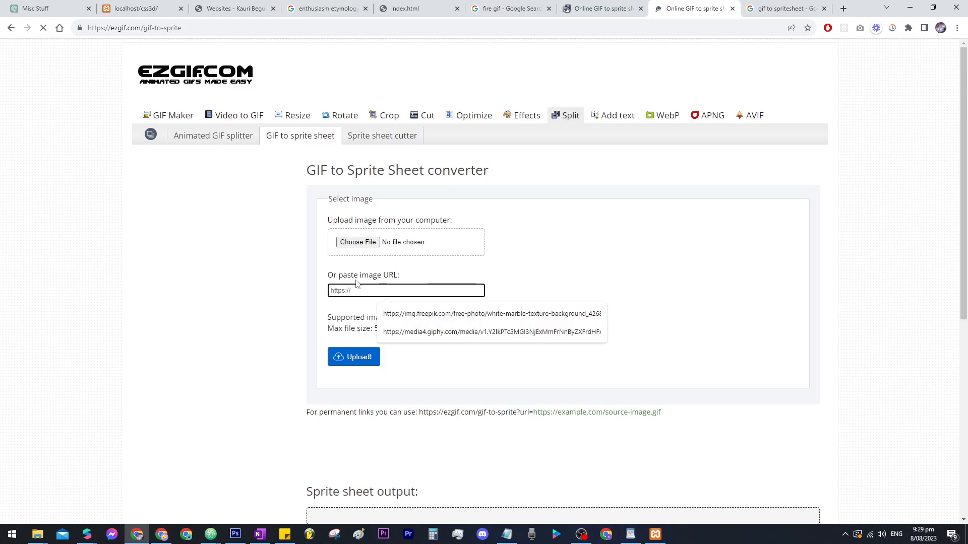
key(ctrl+v)
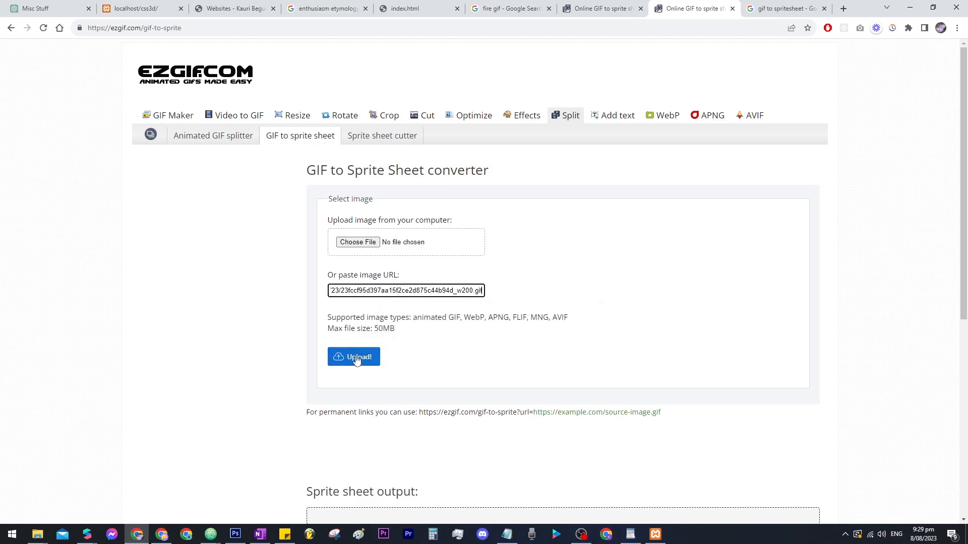
click(355, 359)
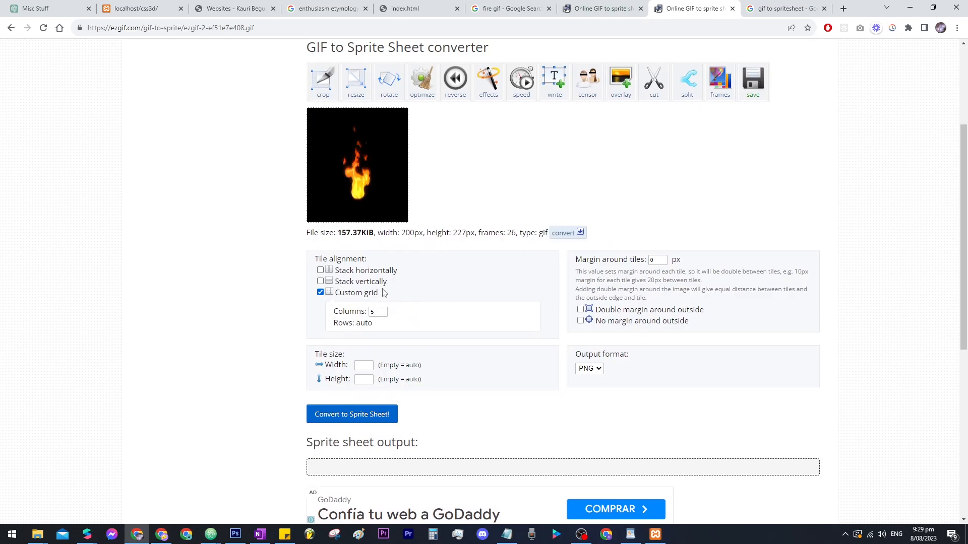
Convert the uploaded fire GIF to a PNG sprite sheet with a custom grid of 5 columns.
click(354, 417)
scroll(870, 271, down, 5)
scroll(873, 265, down, 11)
Examine the rows, columns and frames of the generated sprite sheet against the converter's tile alignment settings.
scroll(781, 333, up, 8)
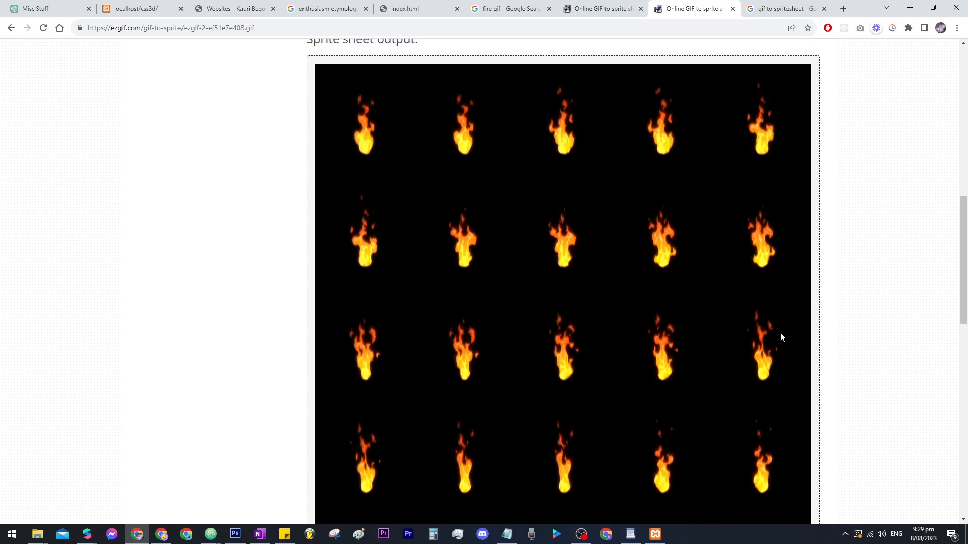
scroll(782, 336, up, 2)
scroll(827, 257, up, 8)
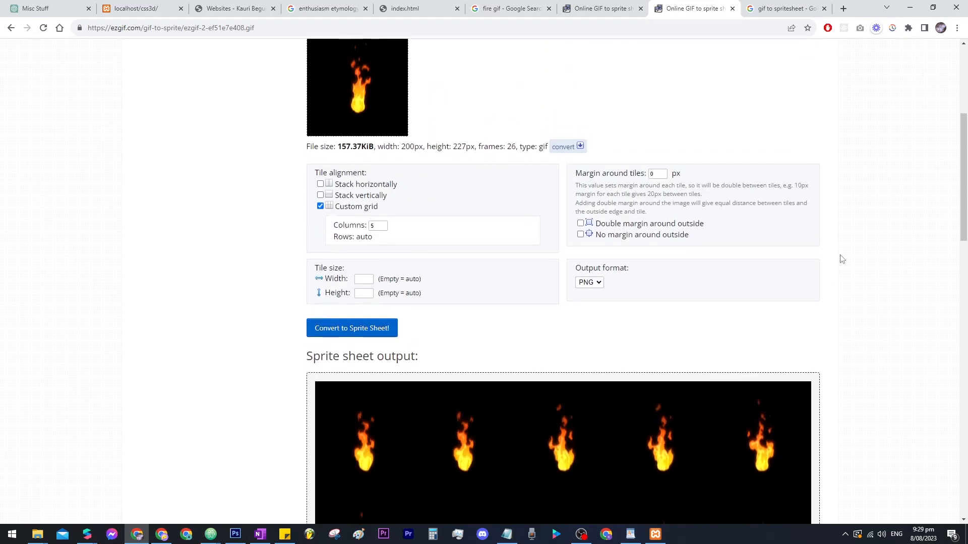
scroll(847, 263, down, 3)
scroll(793, 280, down, 11)
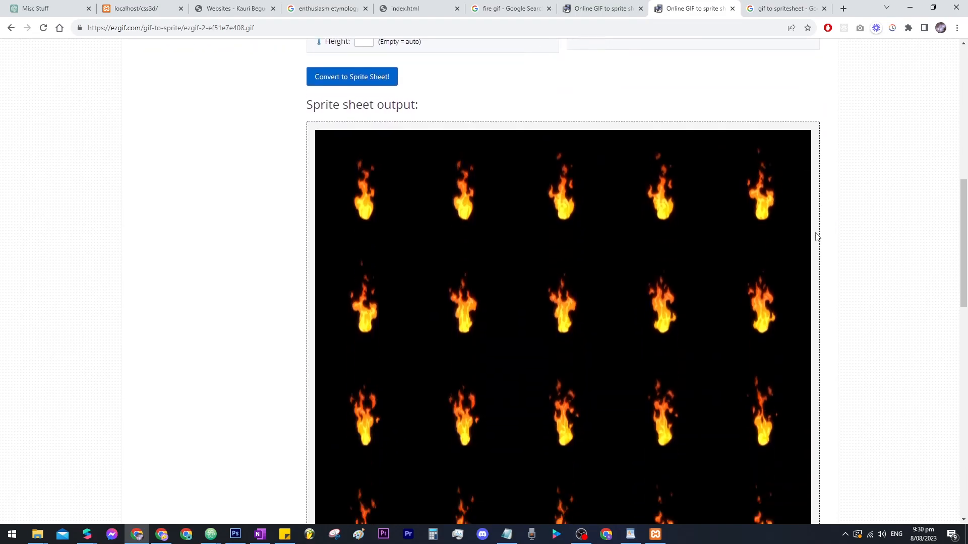
scroll(438, 296, up, 5)
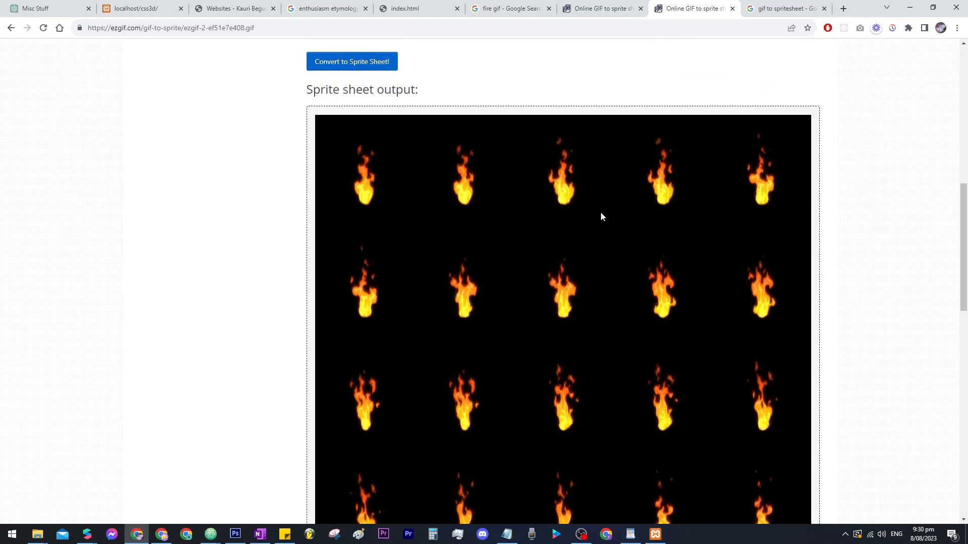
scroll(378, 108, down, 10)
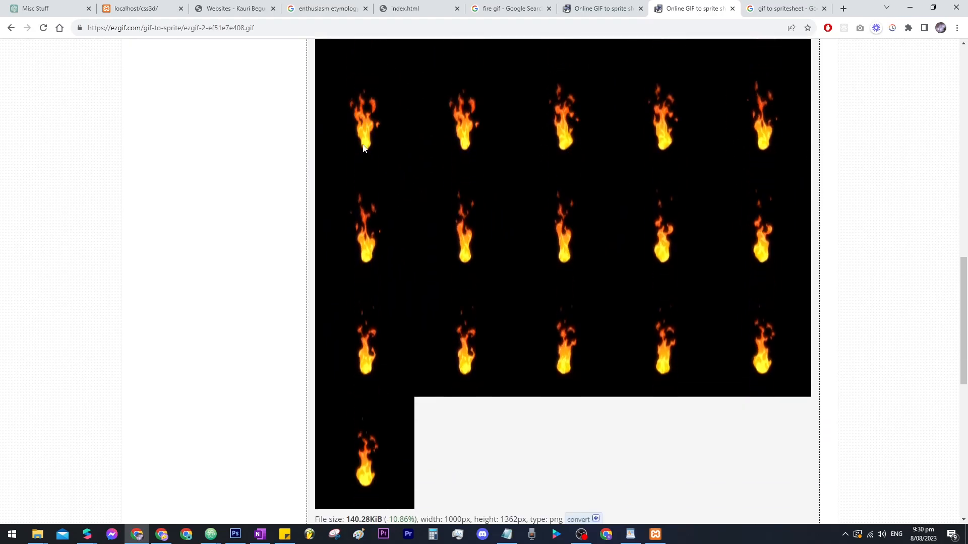
scroll(377, 228, up, 7)
scroll(377, 229, up, 3)
scroll(367, 134, down, 9)
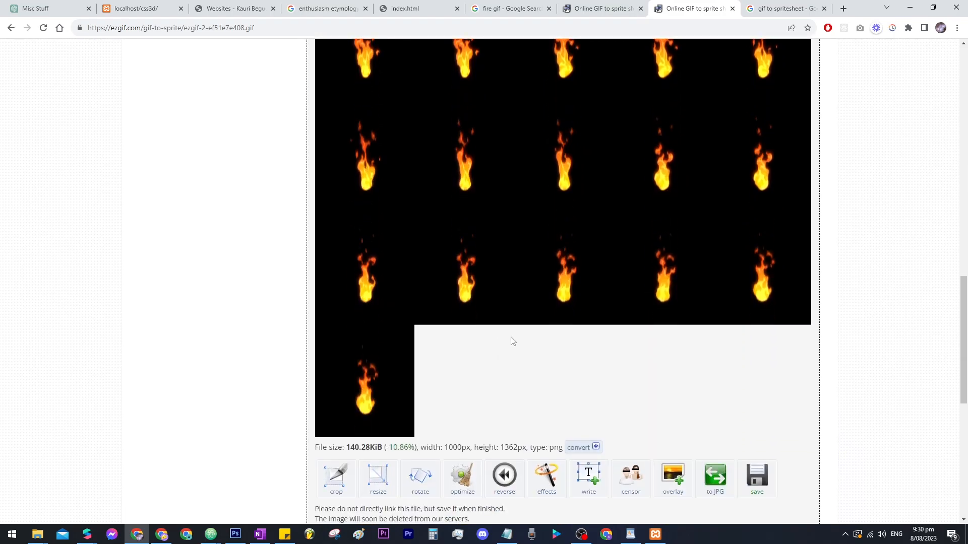
scroll(578, 343, up, 9)
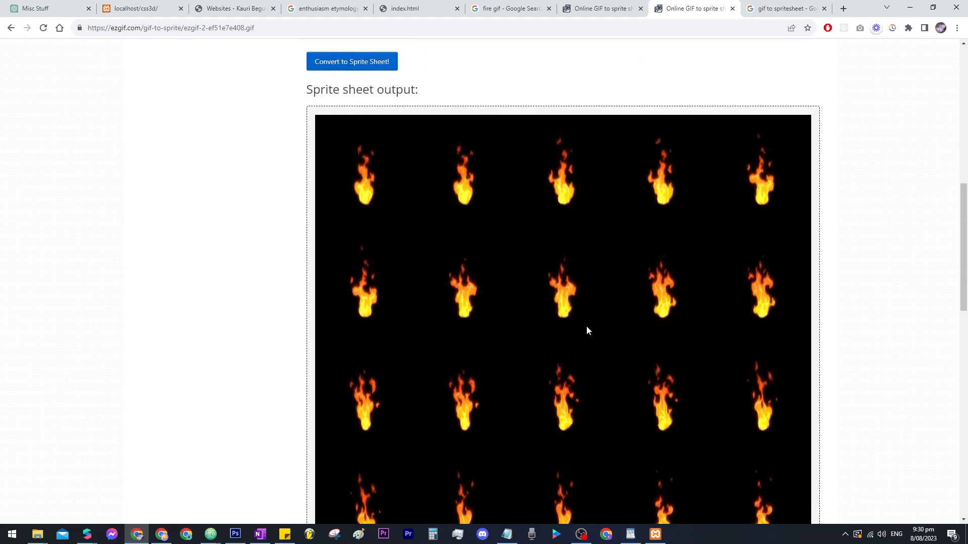
scroll(591, 334, up, 2)
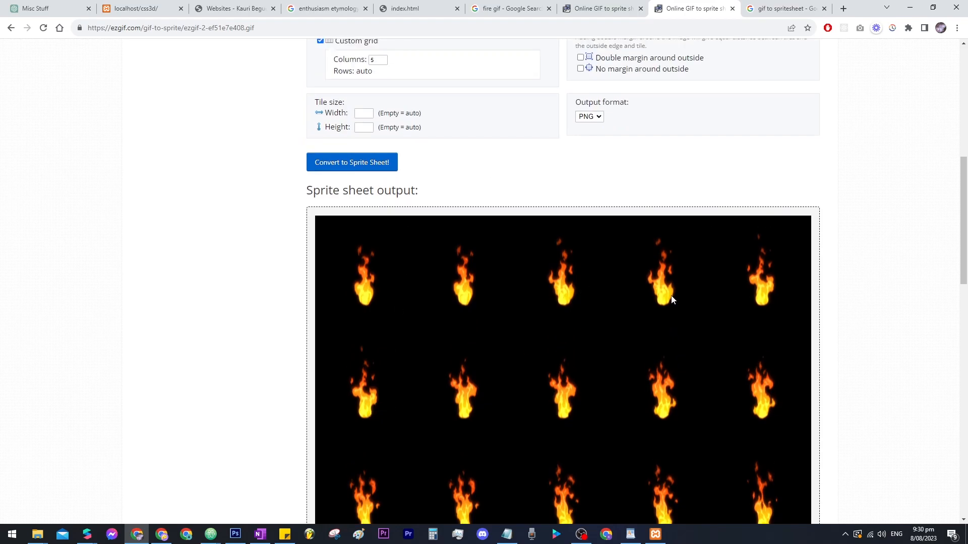
scroll(668, 302, up, 2)
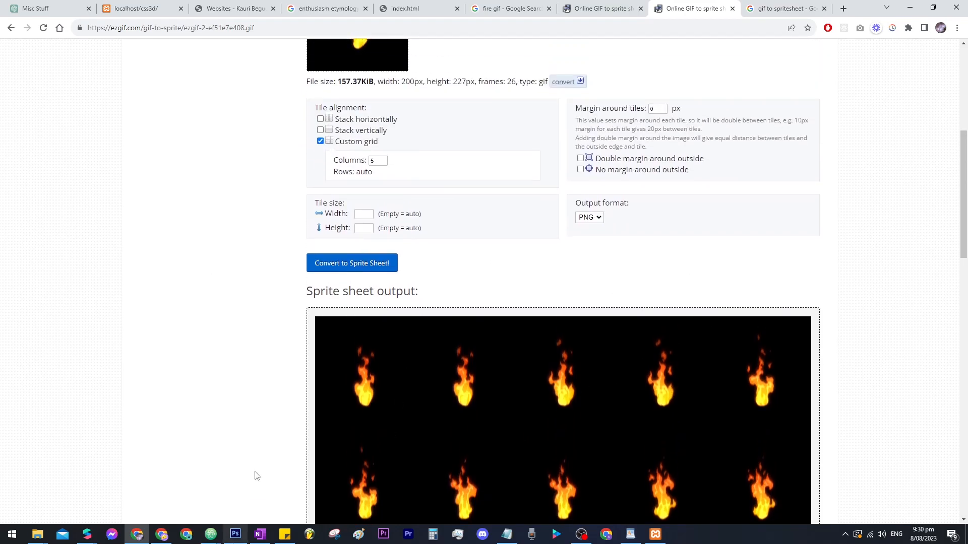
scroll(642, 338, up, 4)
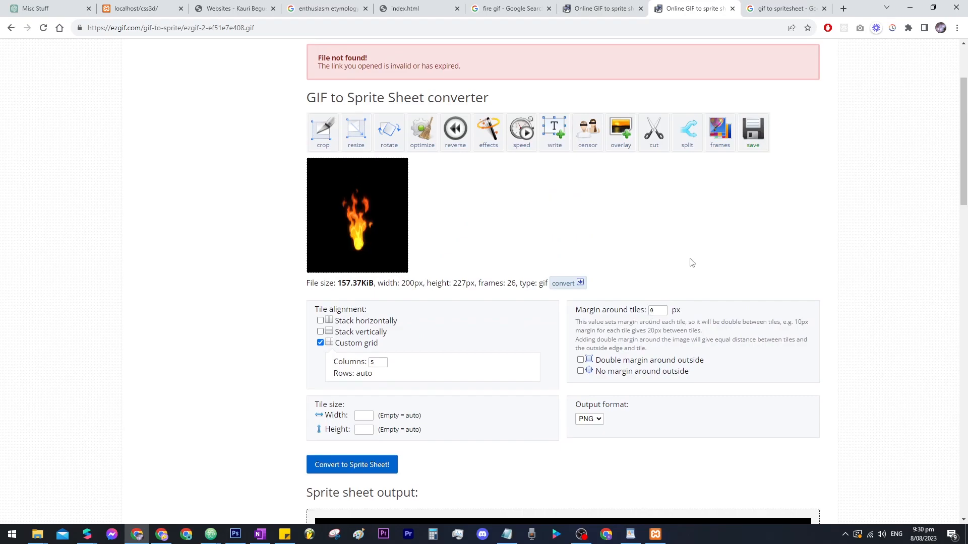
scroll(725, 238, down, 13)
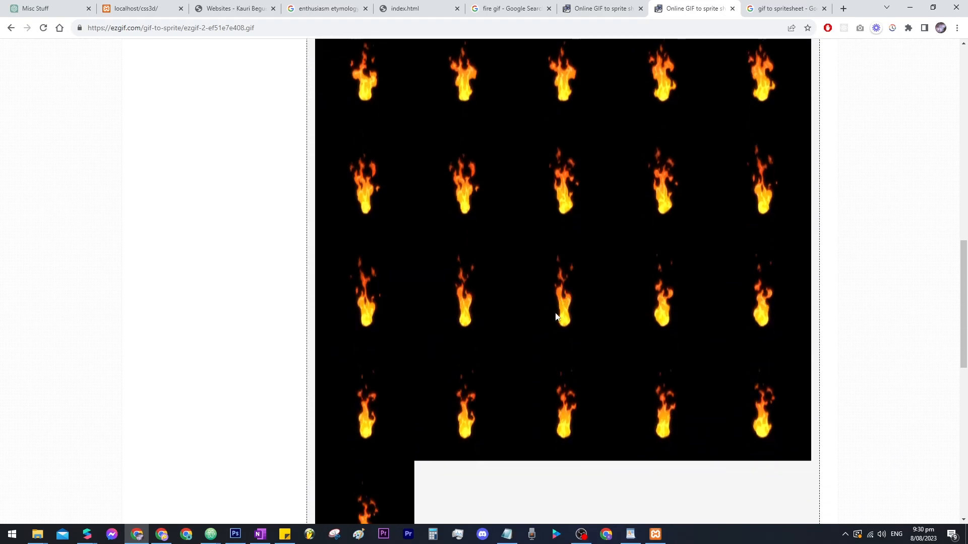
Show the save options for the sprite sheet image, dismiss them and switch back to Meta Spark Studio.
scroll(548, 244, up, 3)
right_click(547, 240)
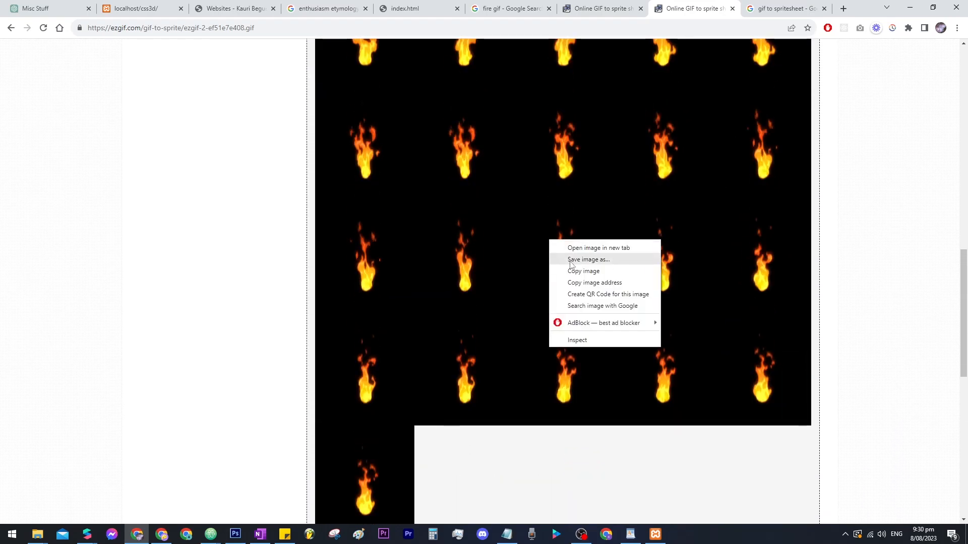
click(852, 263)
key(alt+Tab)
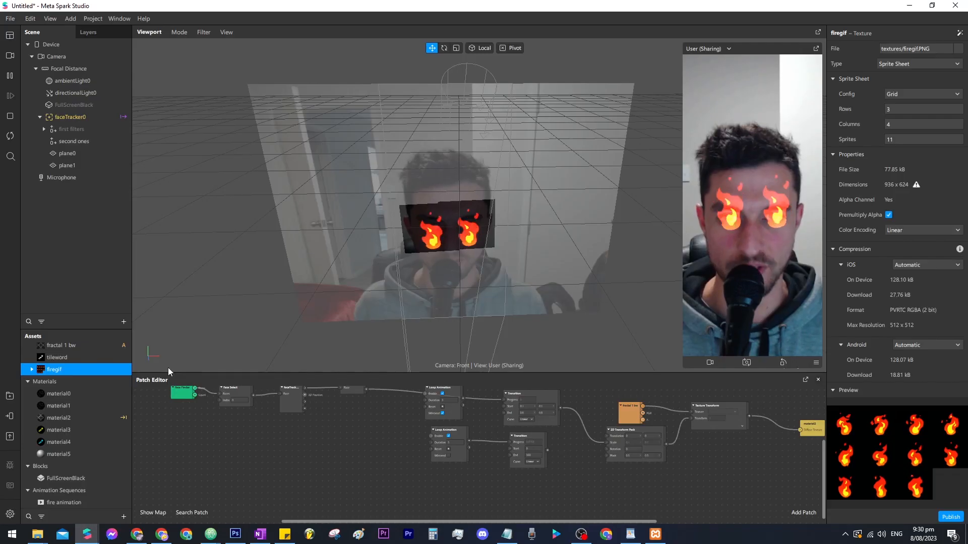